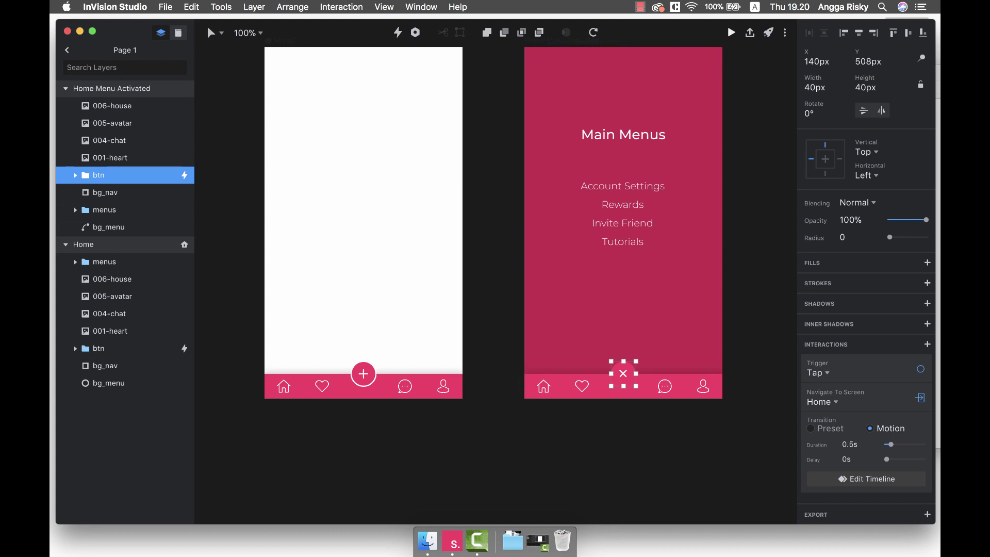
- Preview the finished prototype and toggle the main menu open and closed with the centre button
key("super+p")
left_click(495, 413)
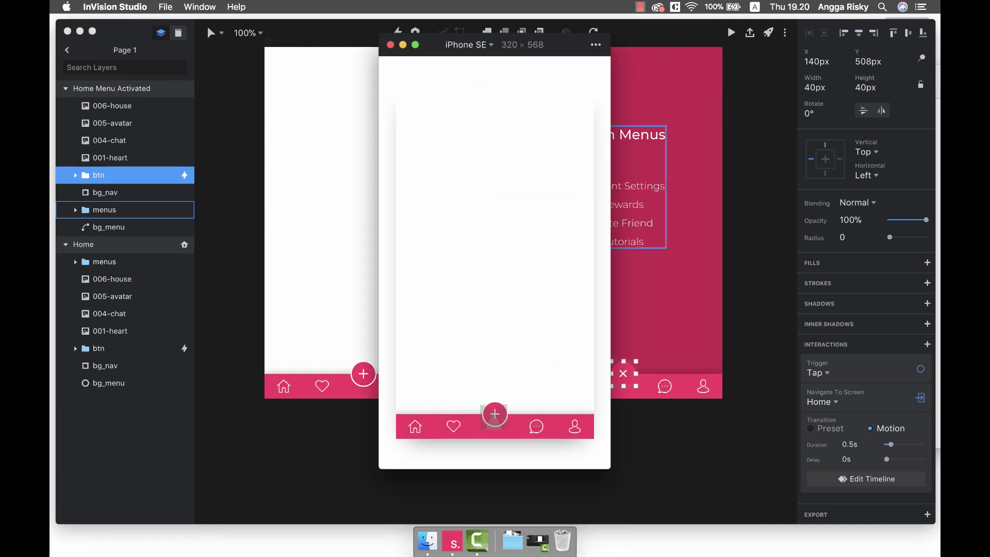
left_click(495, 414)
left_click(495, 414)
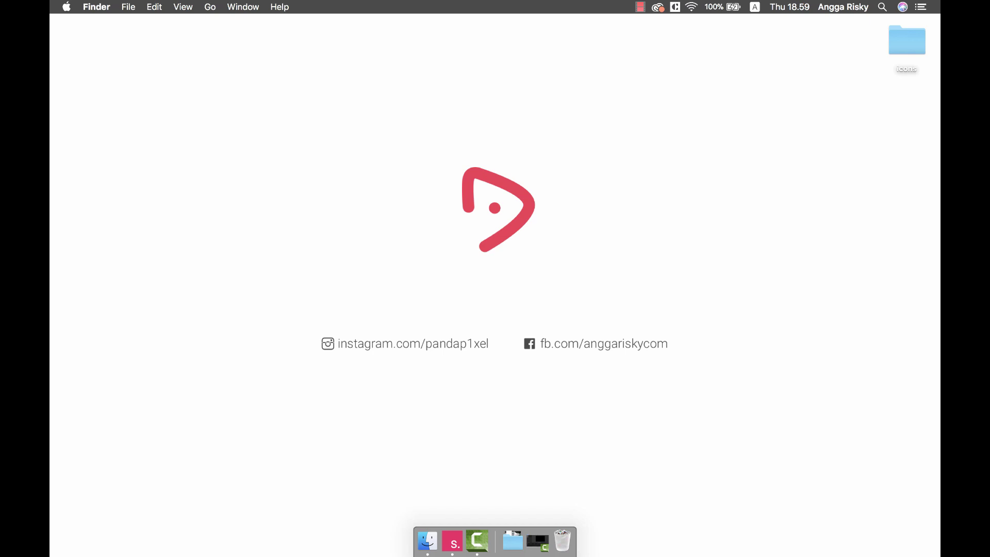
- Launch InVision Studio
left_click(452, 542)
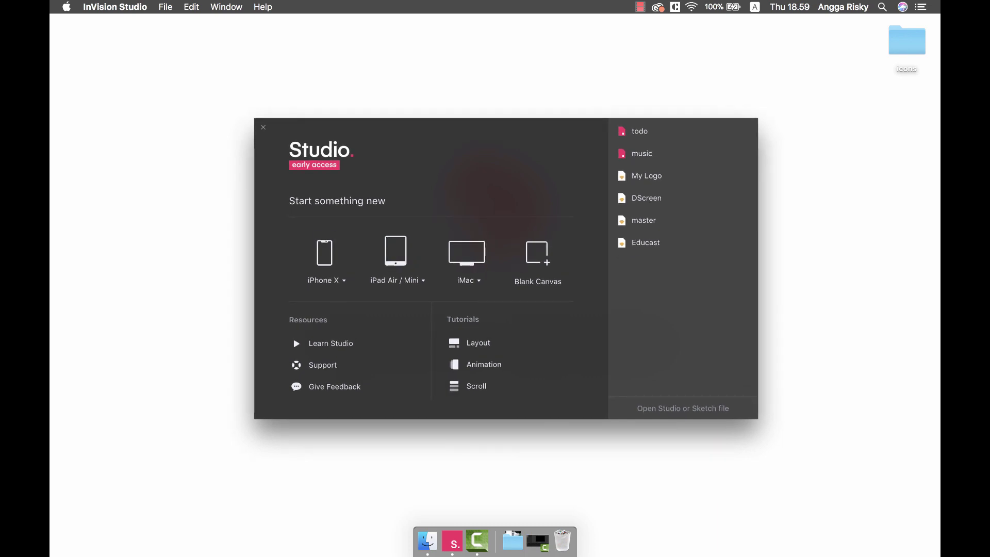
- Look through the PNG files in the desktop's icons folder and close its window
double_click(906, 41)
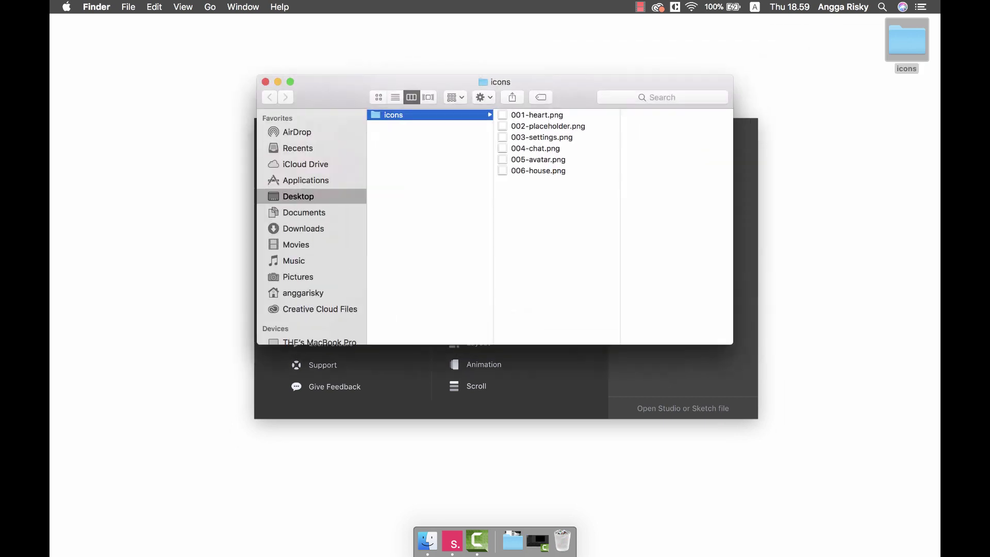
key("Right")
key("Down")
key("Down")
key("Down")
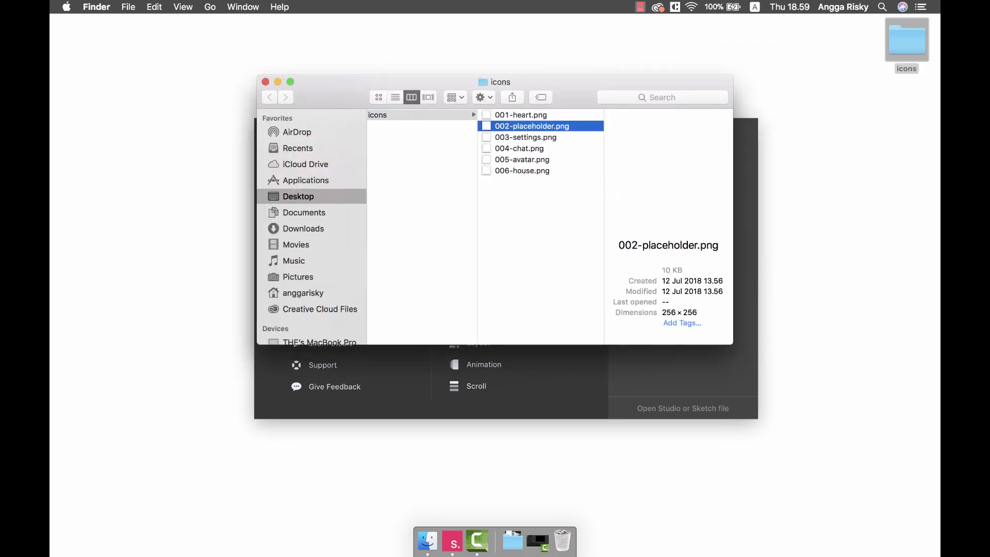
key("Down")
key("Down")
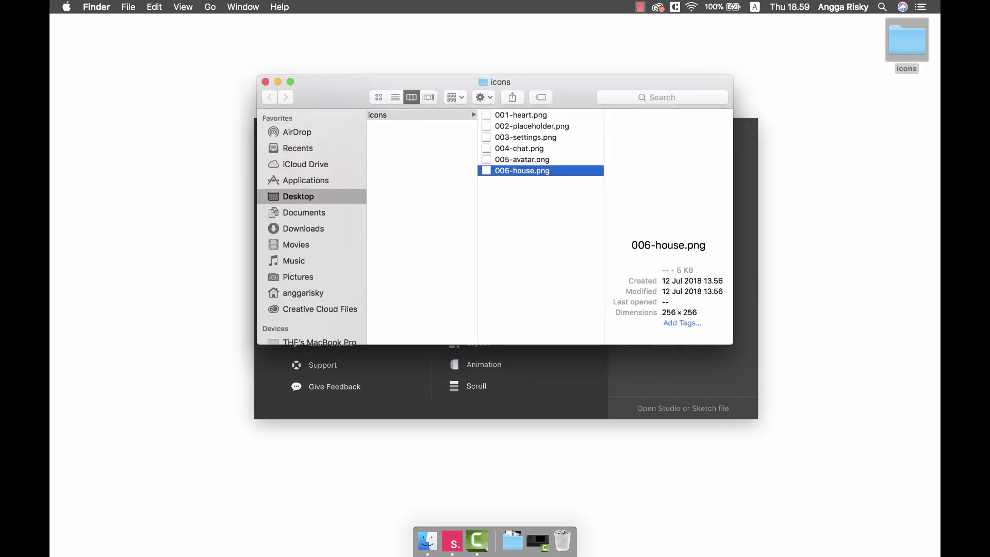
key("alt+Up")
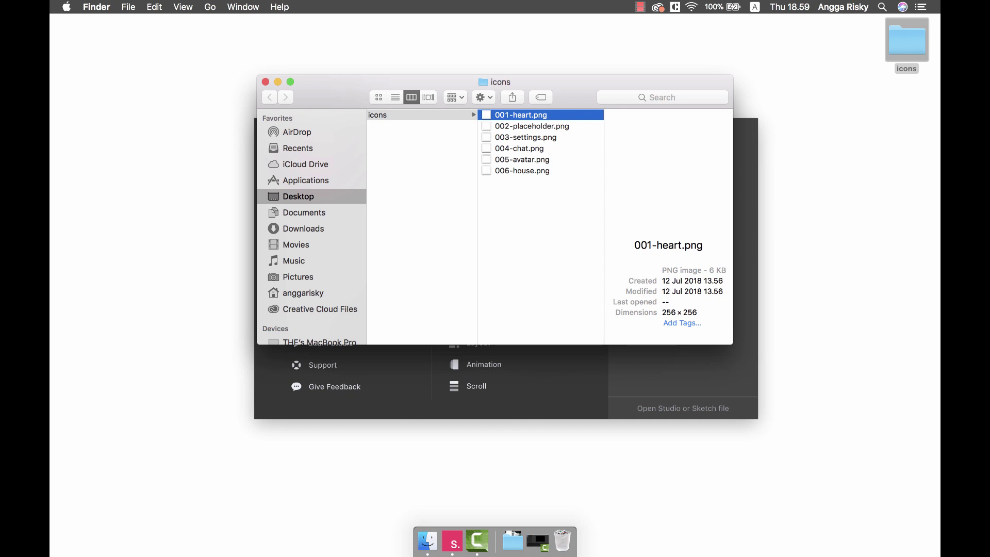
key("super+w")
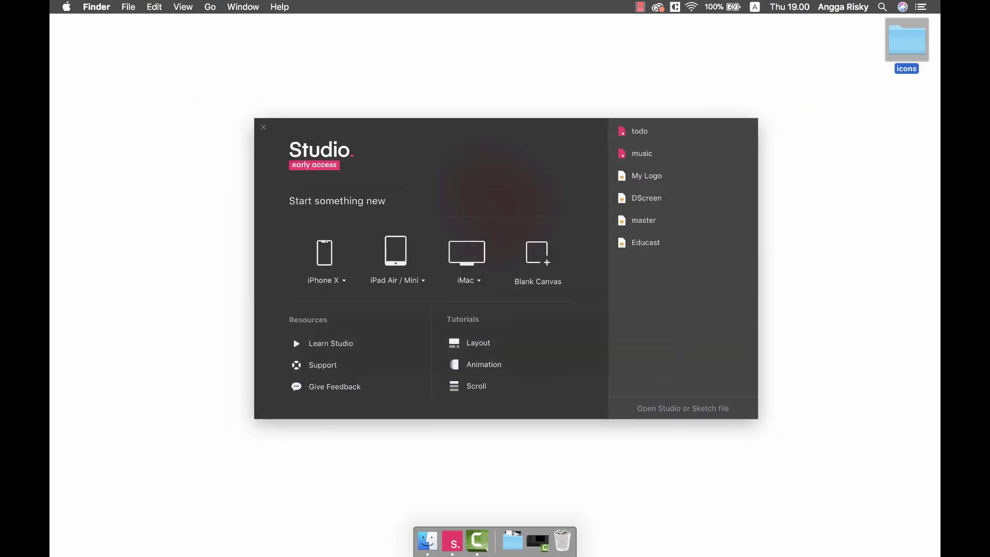
- Create a new iPhone SE document in InVision Studio and enlarge its window to fill most of the desktop
key("super+Tab")
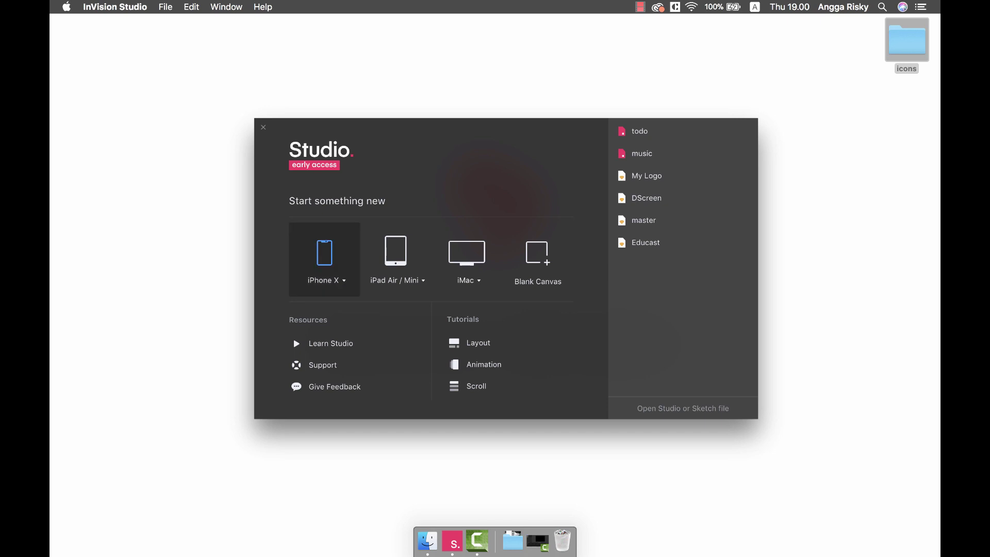
left_click(344, 281)
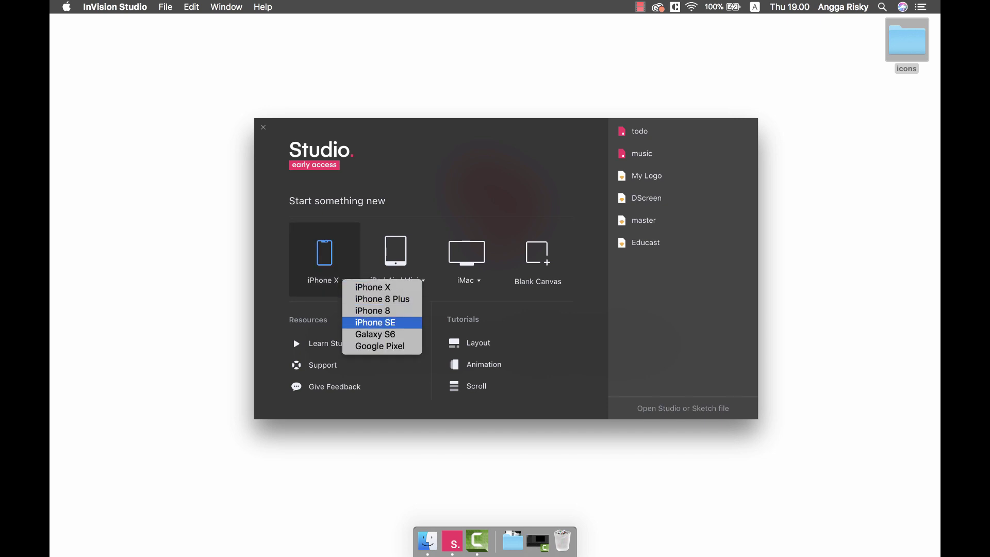
left_click(375, 323)
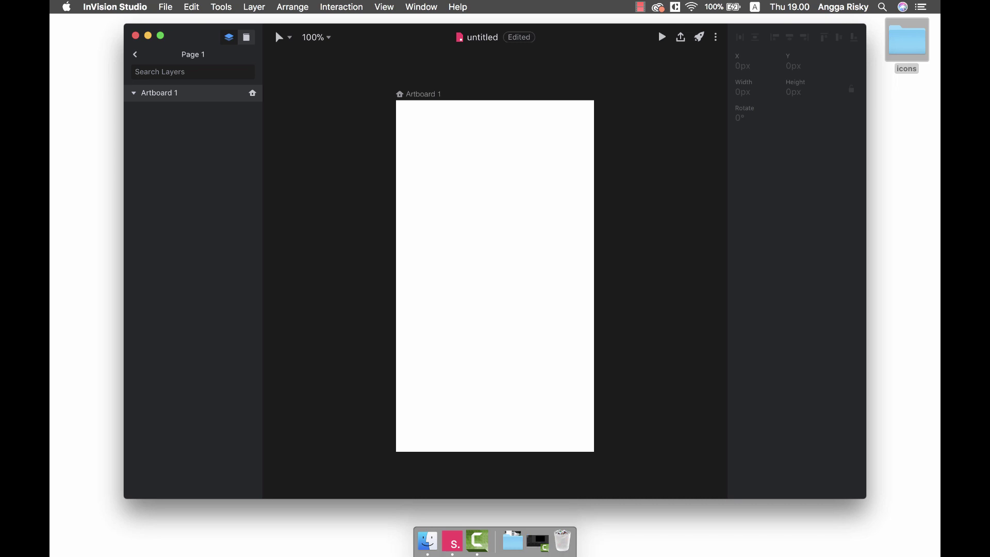
left_click_drag(275, 30, 207, 25)
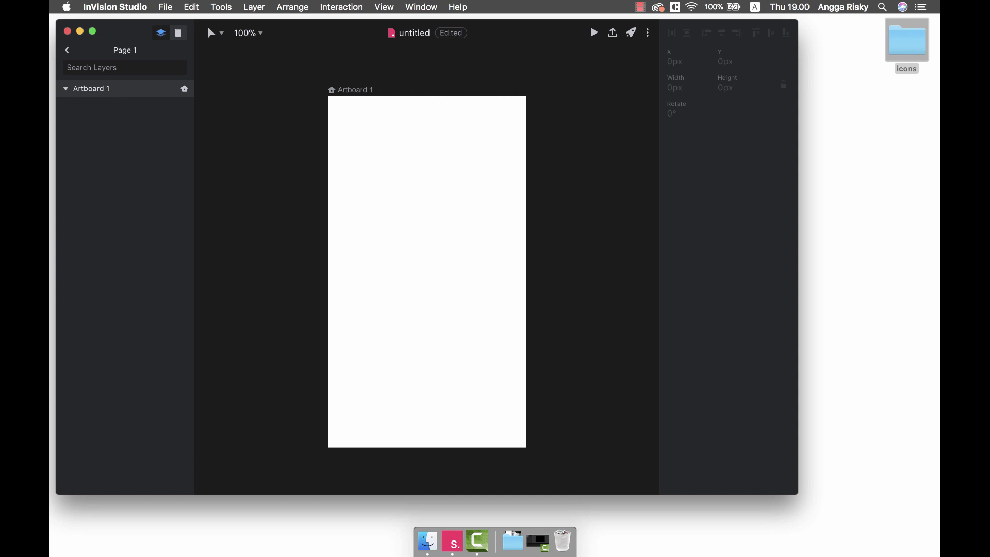
left_click_drag(800, 494, 936, 524)
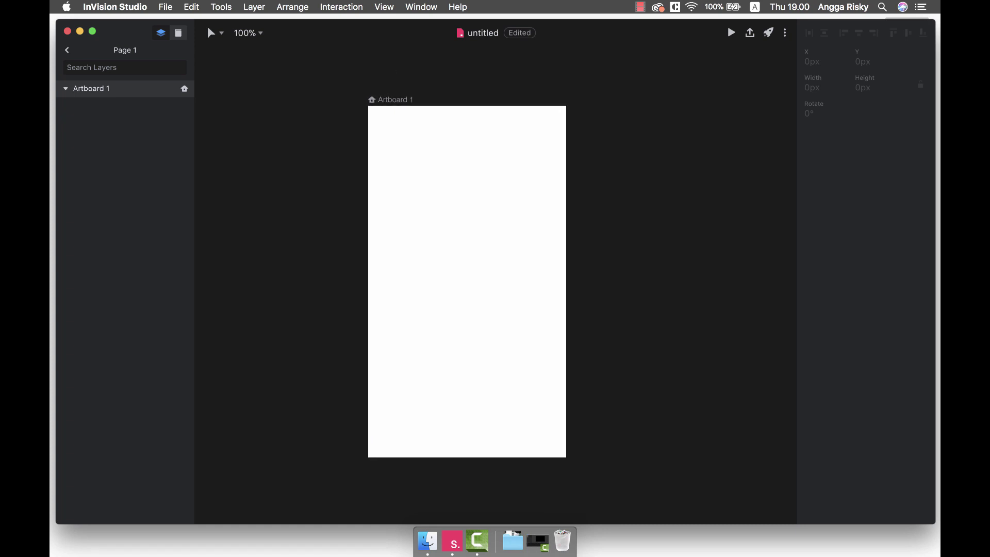
- Save the document to the Desktop as master.studio
key("super+s")
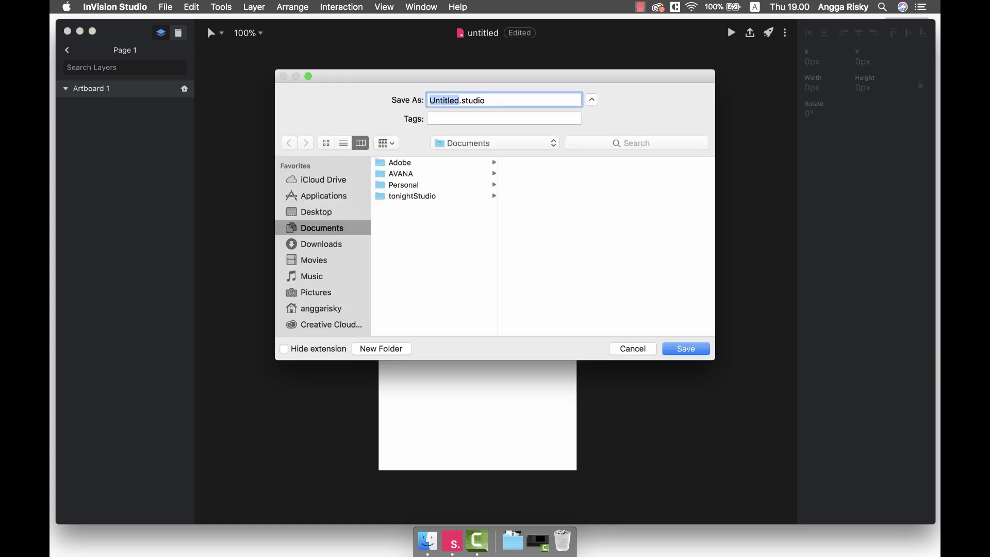
left_click(317, 212)
type("master")
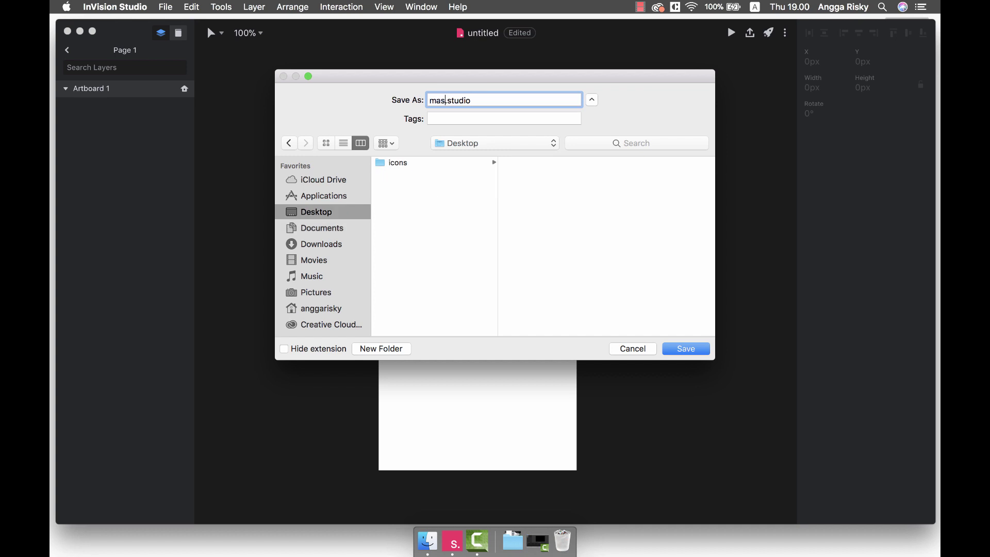
key("Return")
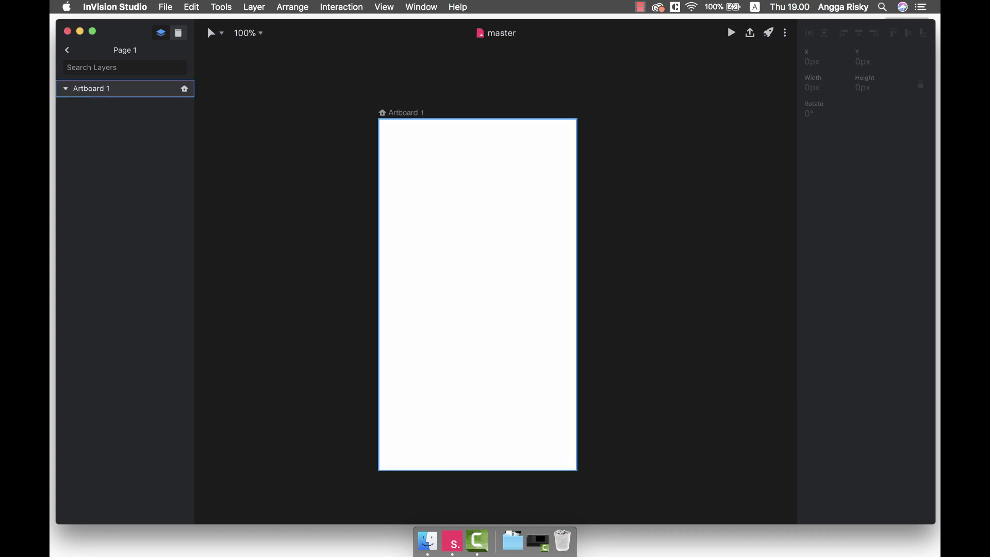
- Rename the artboard as Home
left_click(124, 88)
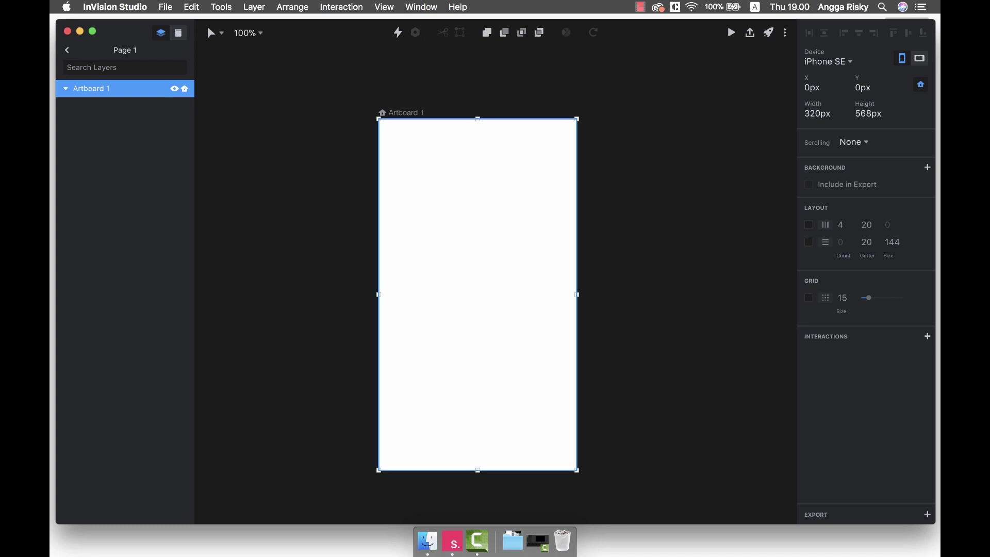
key("super+r")
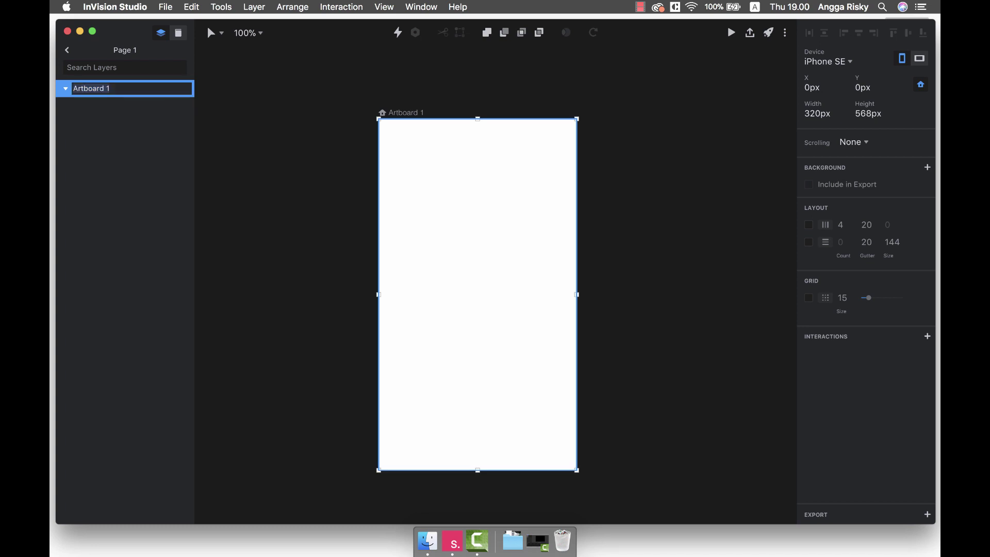
type("Home")
key("Return")
key("Escape")
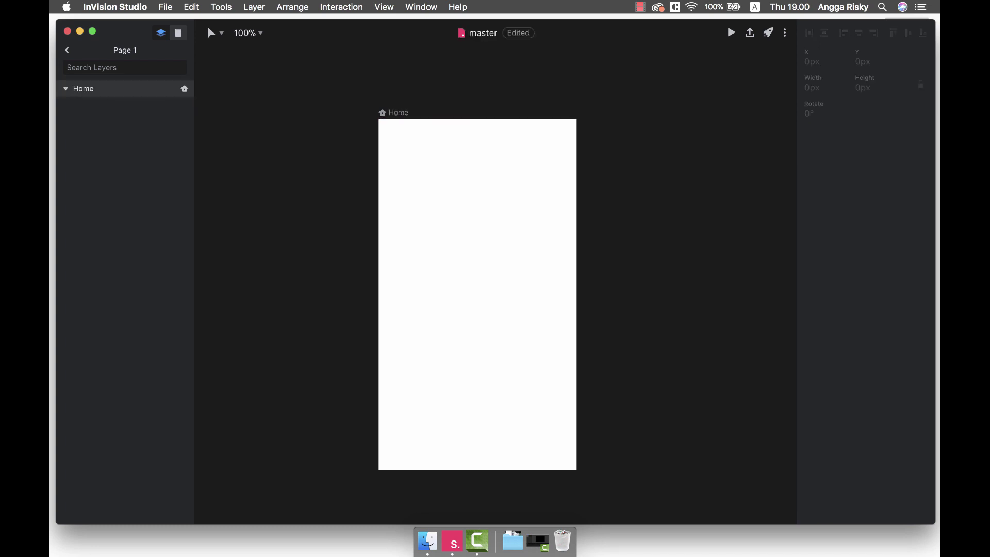
- Draw a full-width rectangle, about 320 by 54 px, along the bottom edge of the Home artboard
key("super+plus")
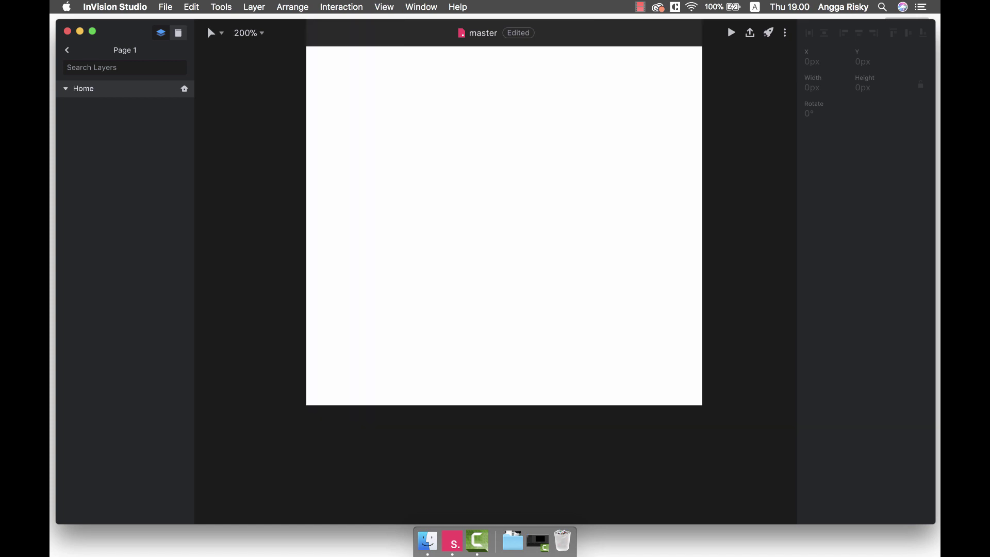
scroll(496, 226, "up", 2)
scroll(480, 237, "right", 2)
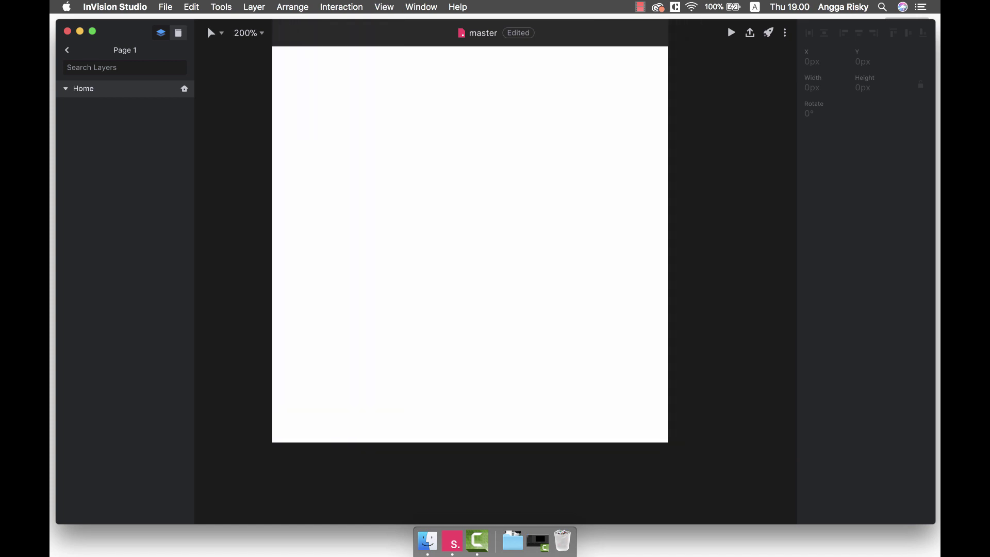
scroll(479, 238, "down", 2)
scroll(480, 237, "up", 2)
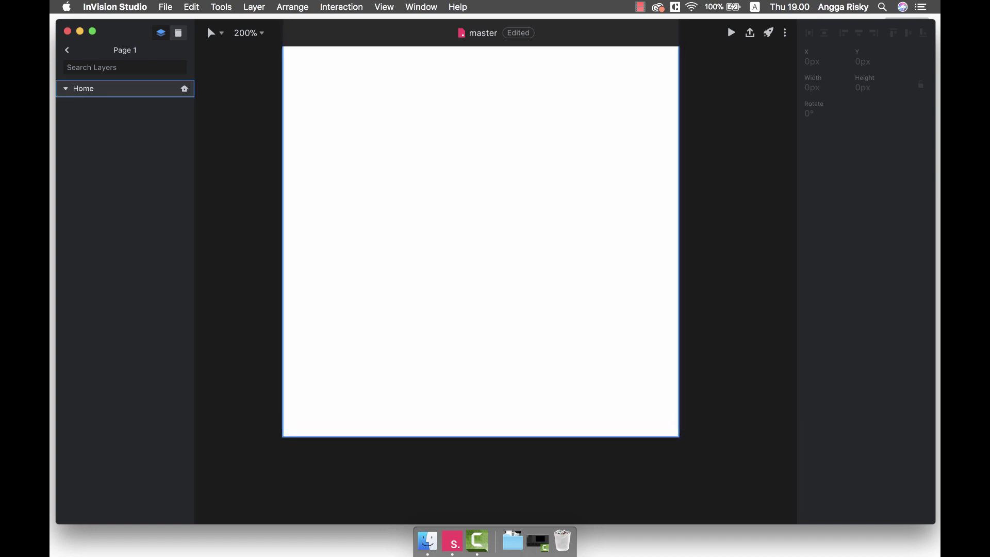
mouse_move(211, 33)
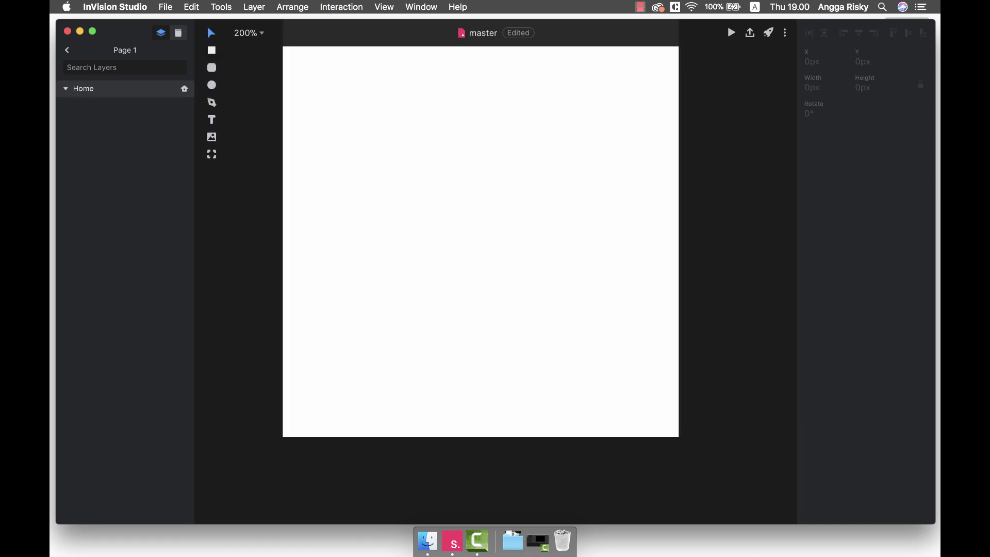
key("r")
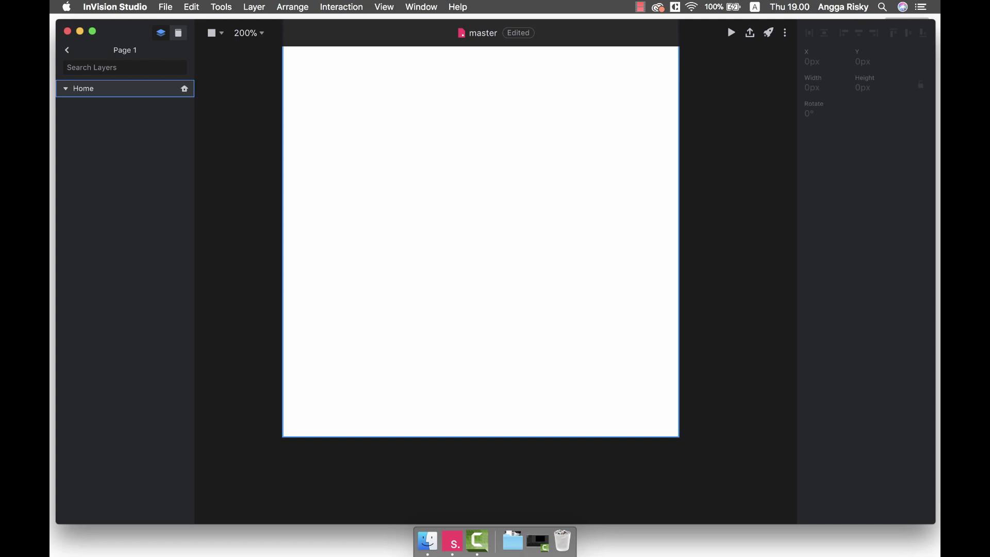
left_click_drag(283, 370, 679, 437)
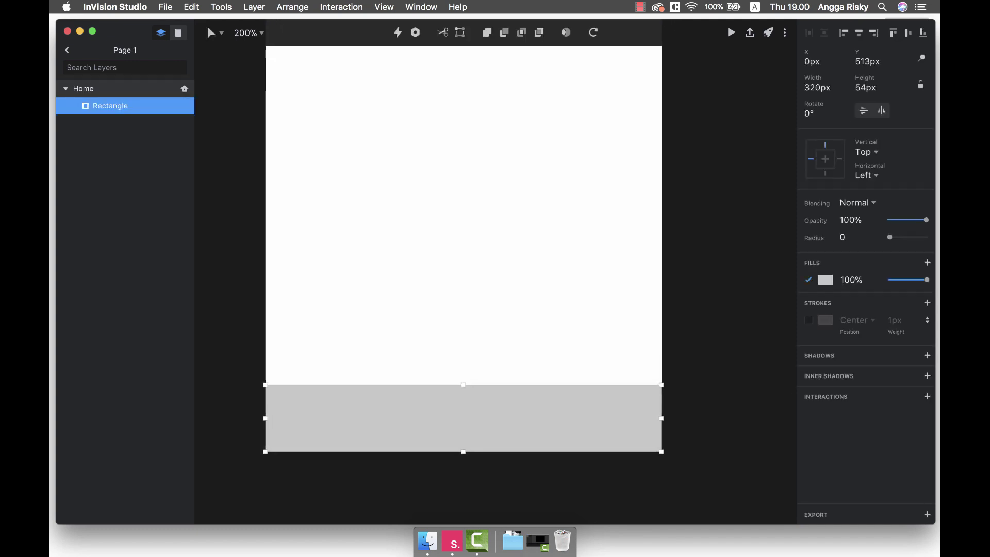
- Set the rectangle's height to 40 px and align it to the bottom of the artboard
left_click(860, 87)
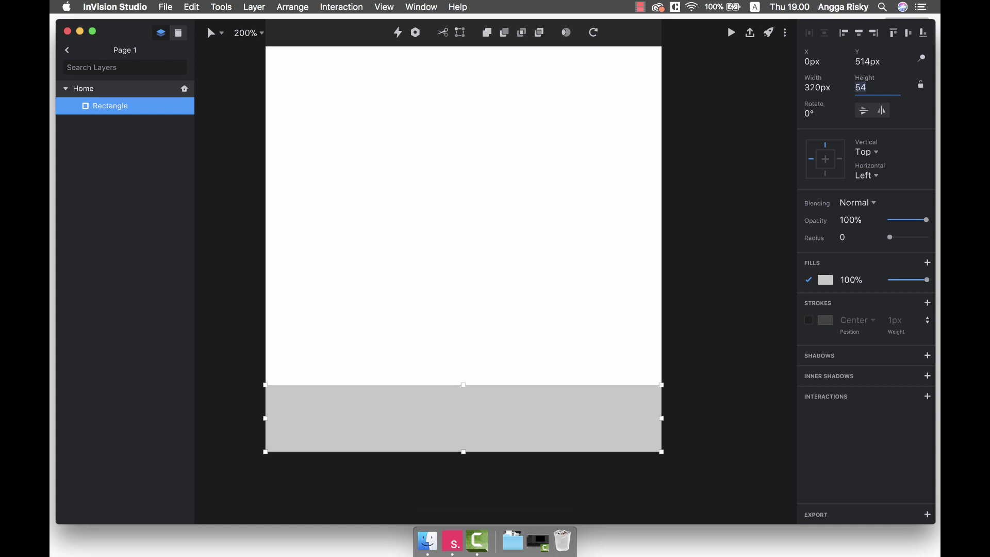
type("40")
key("Return")
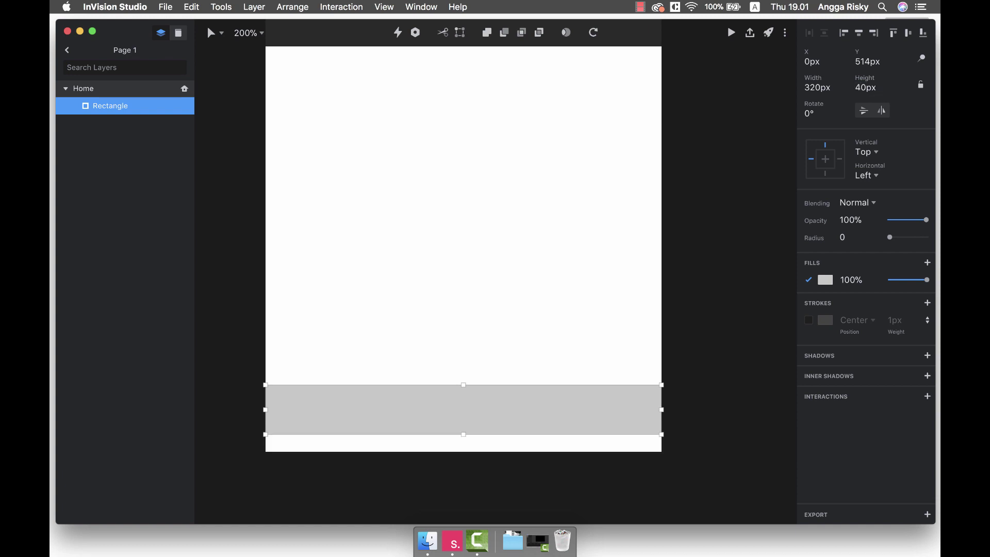
left_click(923, 32)
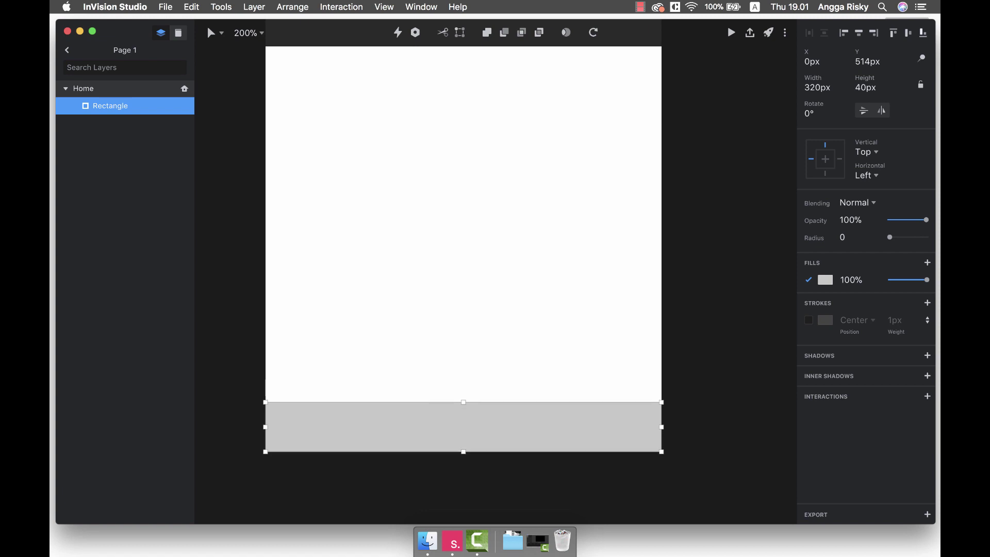
- Rename the rectangle layer as bg_nav
key("Escape")
left_click(110, 106)
double_click(111, 105)
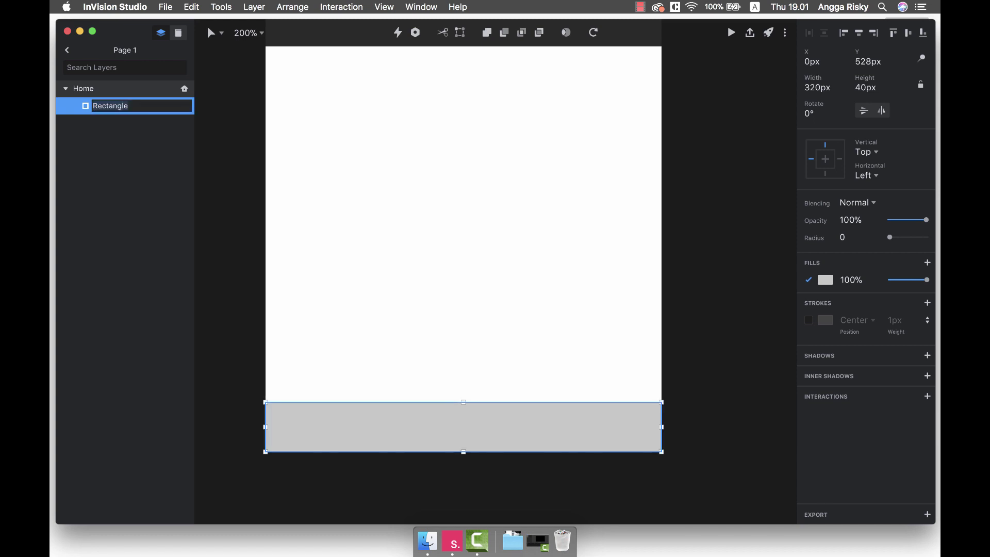
type("bg_nav")
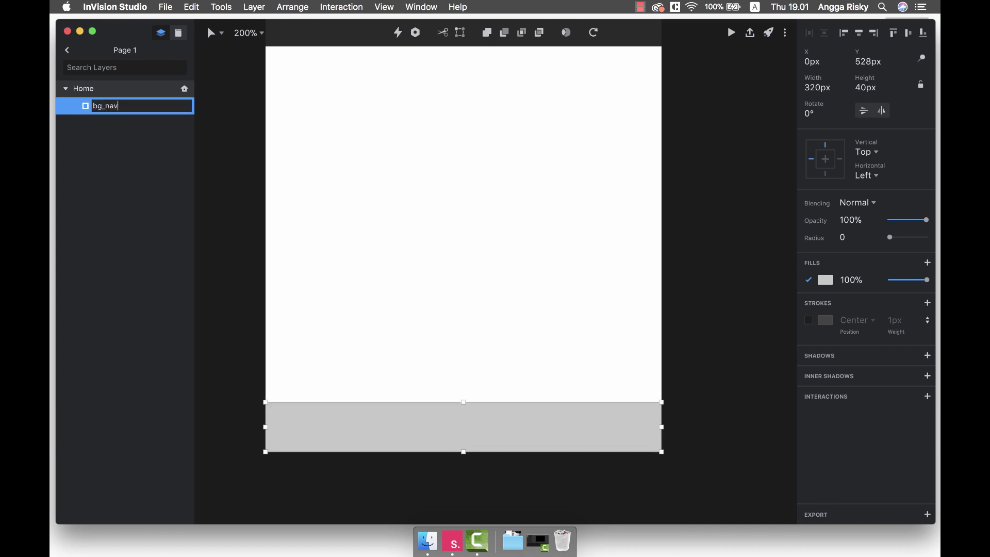
key("Return")
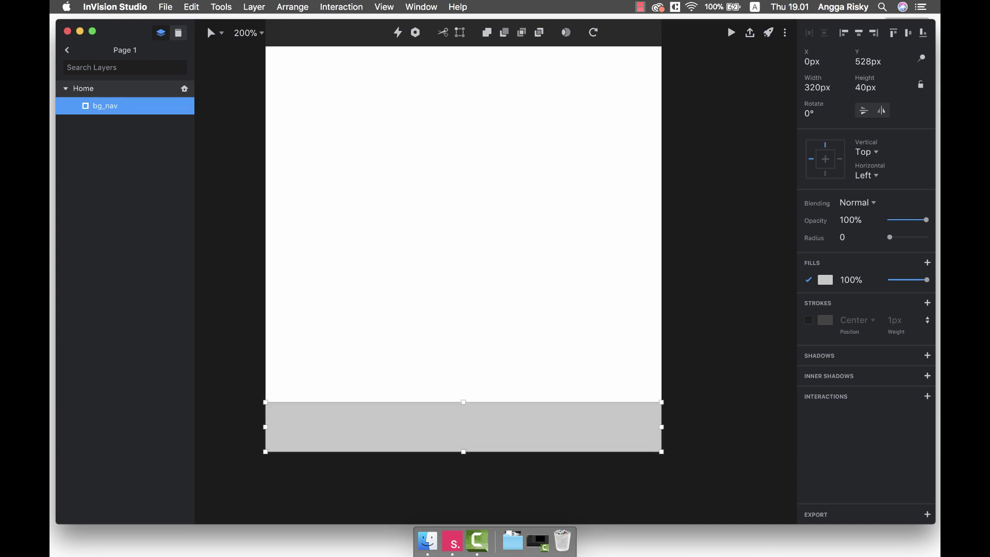
key("Escape")
left_click(464, 427)
scroll(464, 248, "left", 2)
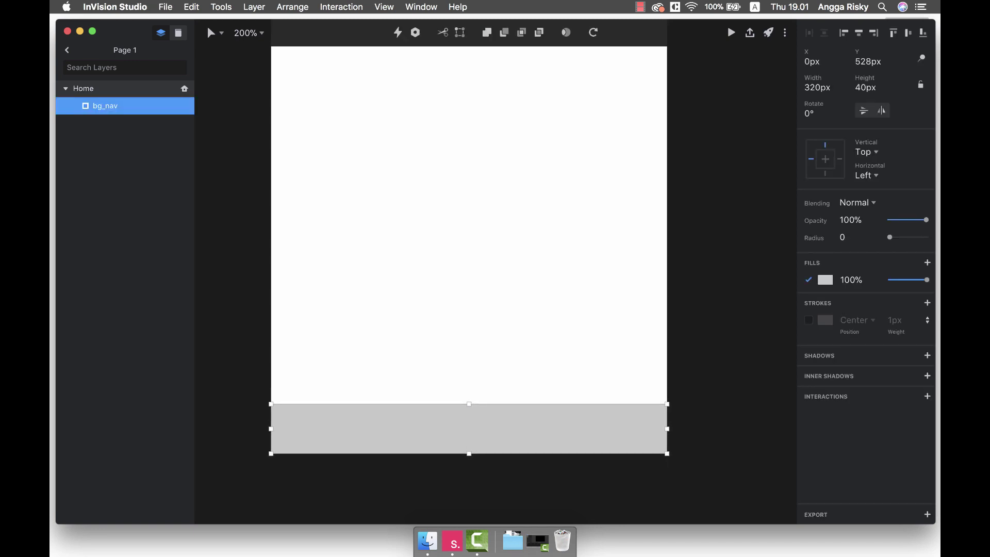
scroll(478, 248, "right", 3)
scroll(478, 247, "up", 2)
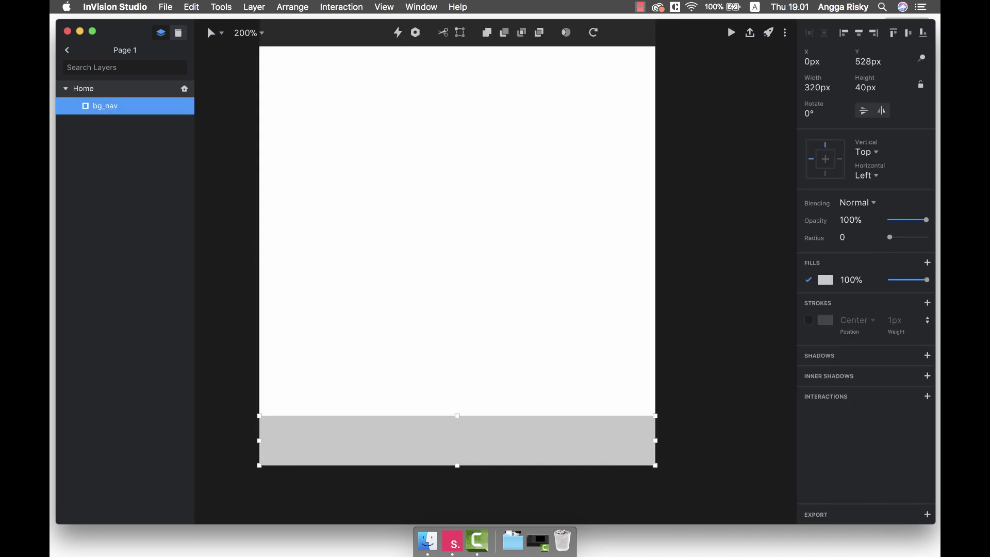
- Switch to Finder, show the Desktop folder and move its window aside so the artboard's navigation bar stays partly uncovered
left_click(427, 540)
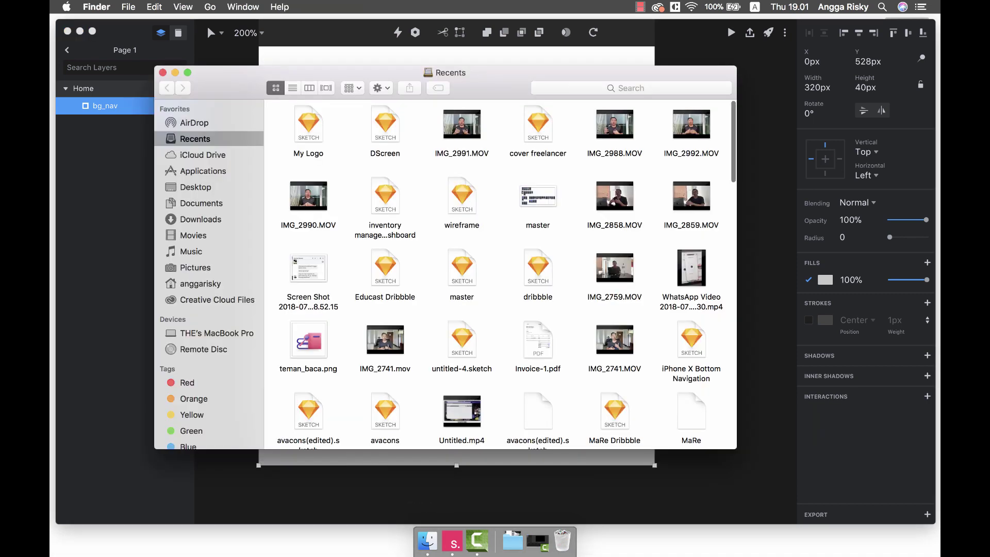
left_click(195, 187)
left_click_drag(309, 72, 524, 72)
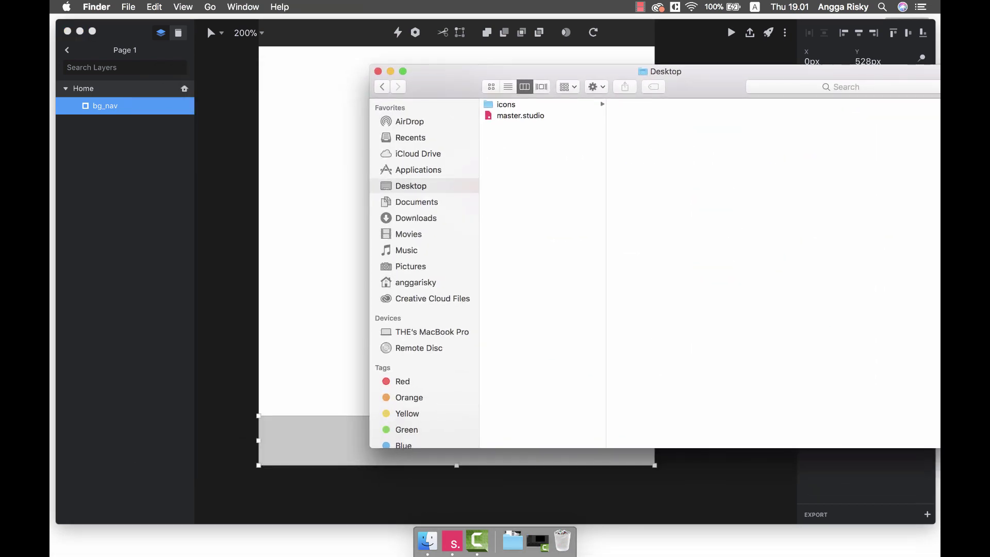
- Copy the files 001-heart.png, 004-chat.png, 005-avatar.png and 006-house.png from the icons folder on the Desktop
left_click(506, 104)
key("Right")
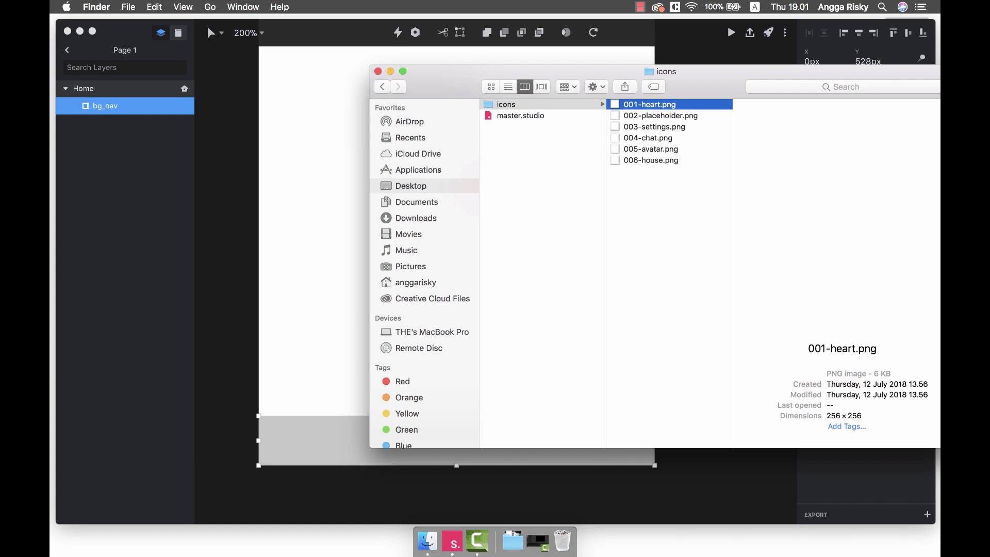
key("Down")
key("Down")
key("Down")
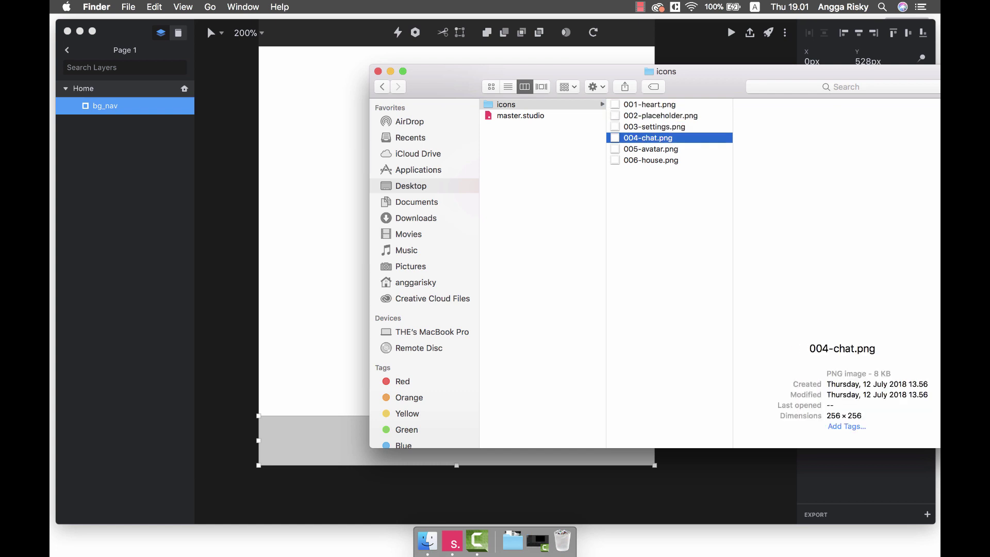
left_click(649, 105, "super")
key("shift+Down")
key("shift+Down")
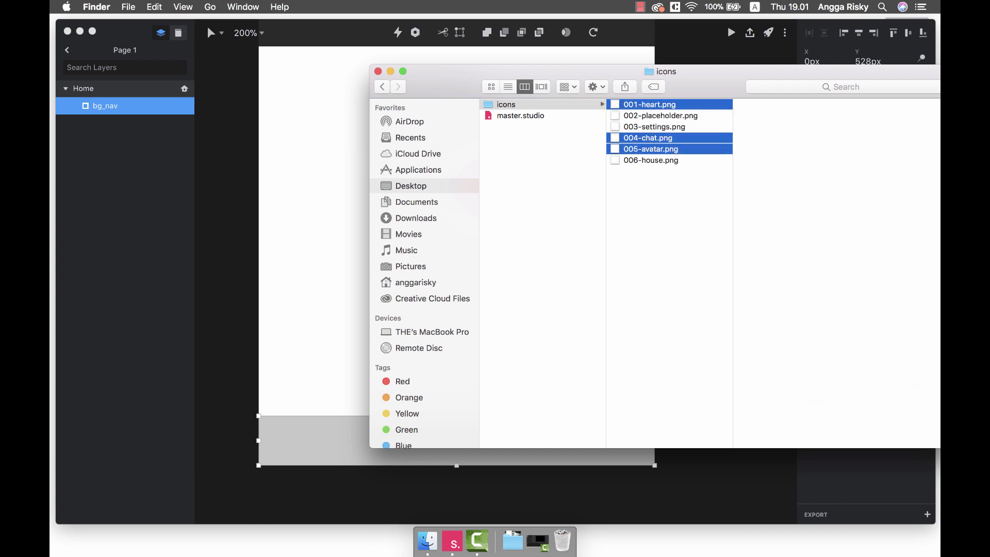
key("super+c")
- Switch back to InVision Studio, try pasting the copied icon files onto the Home artboard, and undo the paste
key("super+Tab")
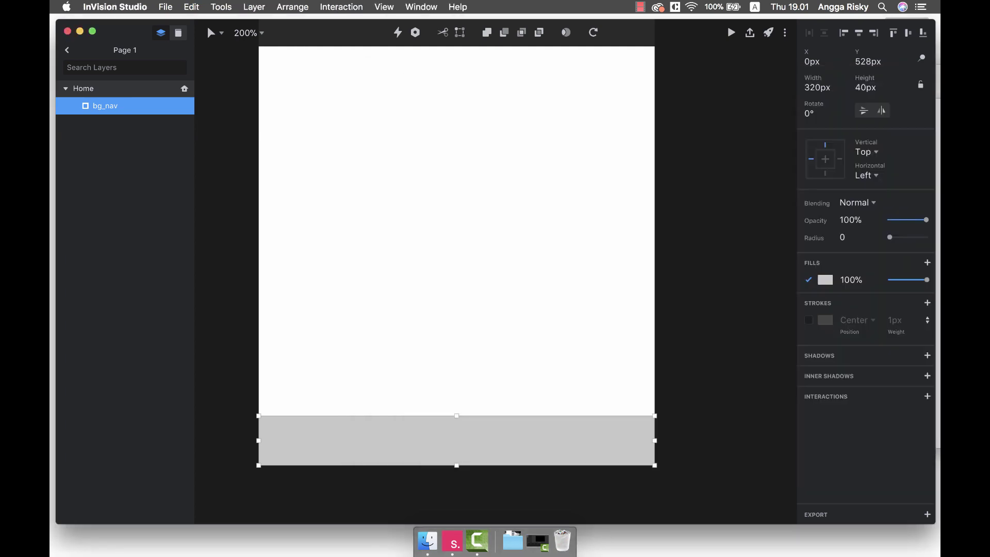
key("super+v")
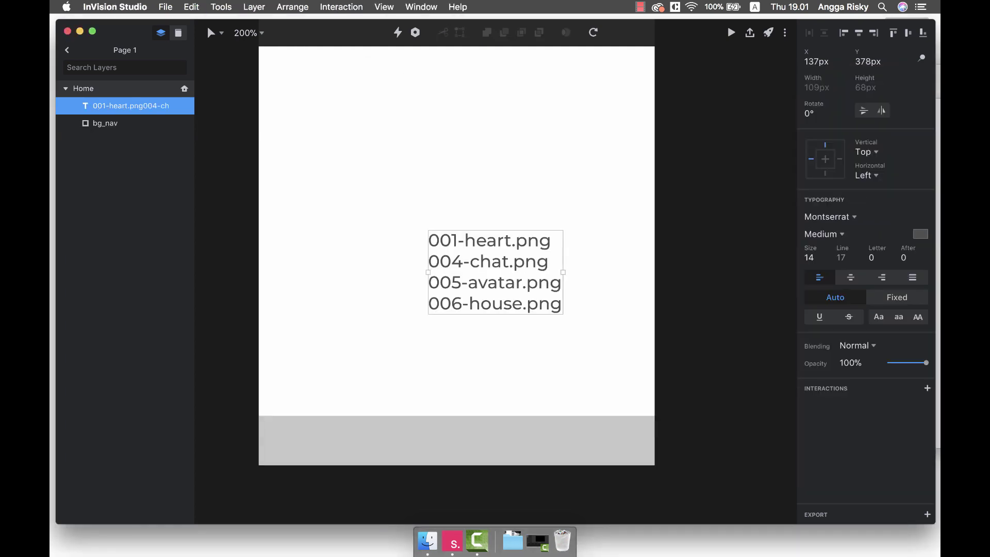
key("super+z")
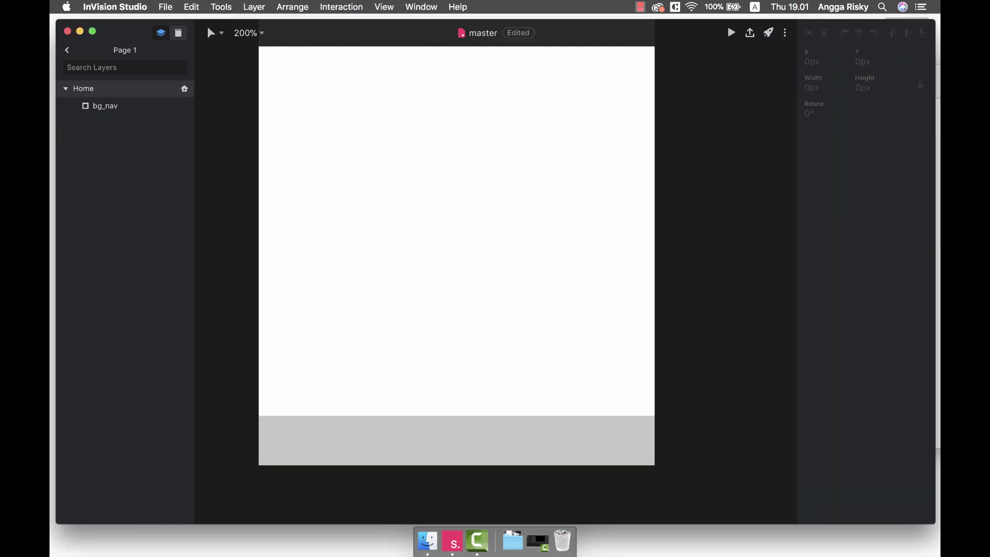
- Insert the images 001-heart.png, 004-chat.png, 005-avatar.png and 006-house.png from the Desktop's icons folder into the Home artboard
left_click(166, 7)
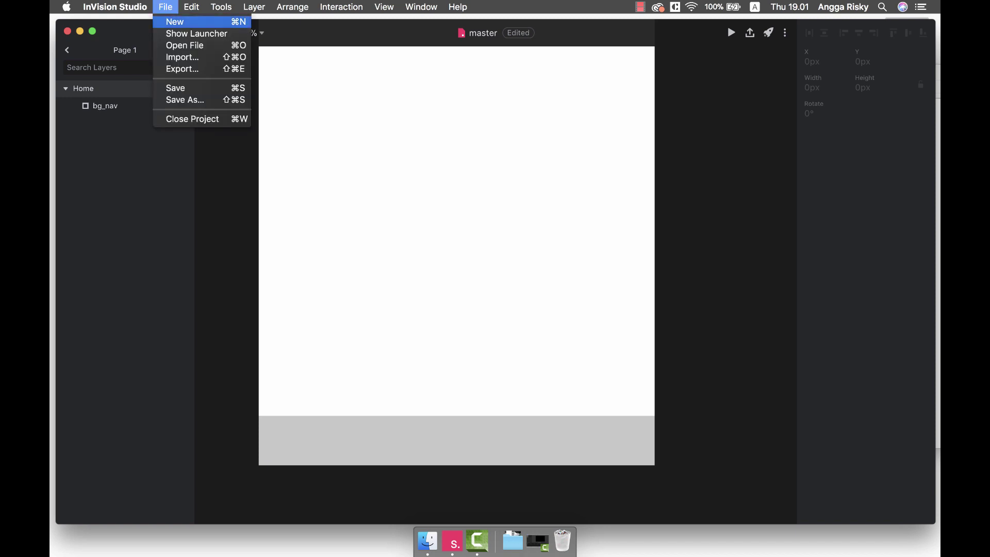
left_click(173, 21)
mouse_move(212, 32)
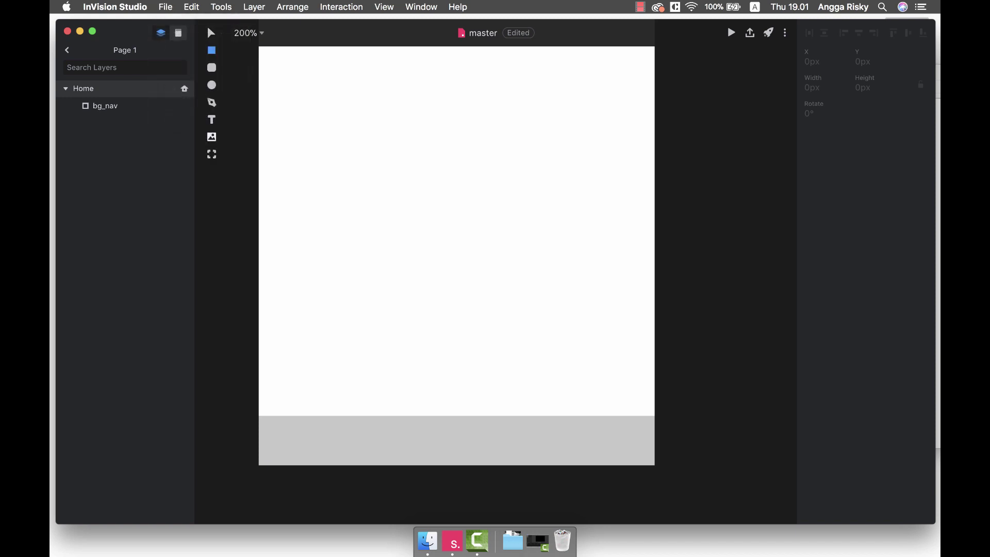
left_click(212, 137)
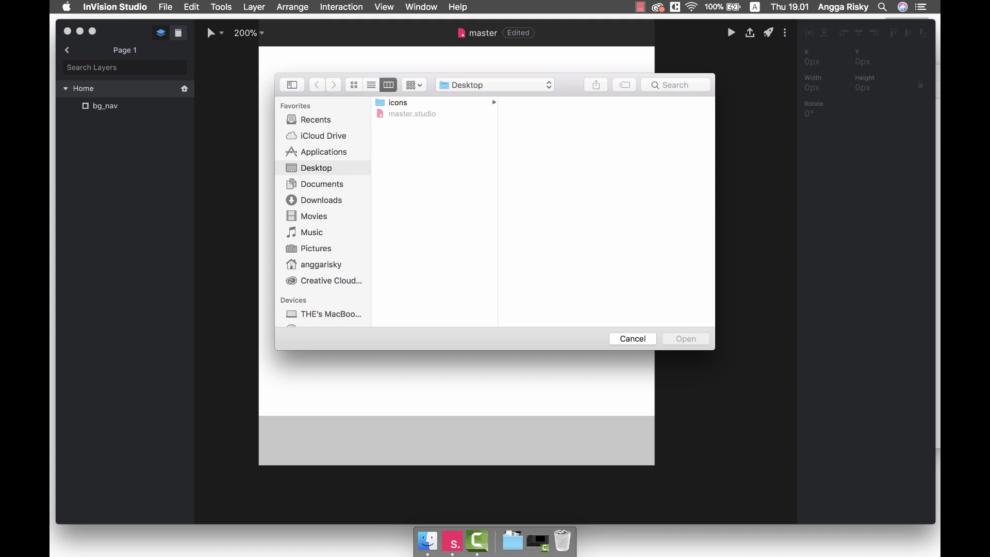
left_click(398, 102)
left_click(541, 102)
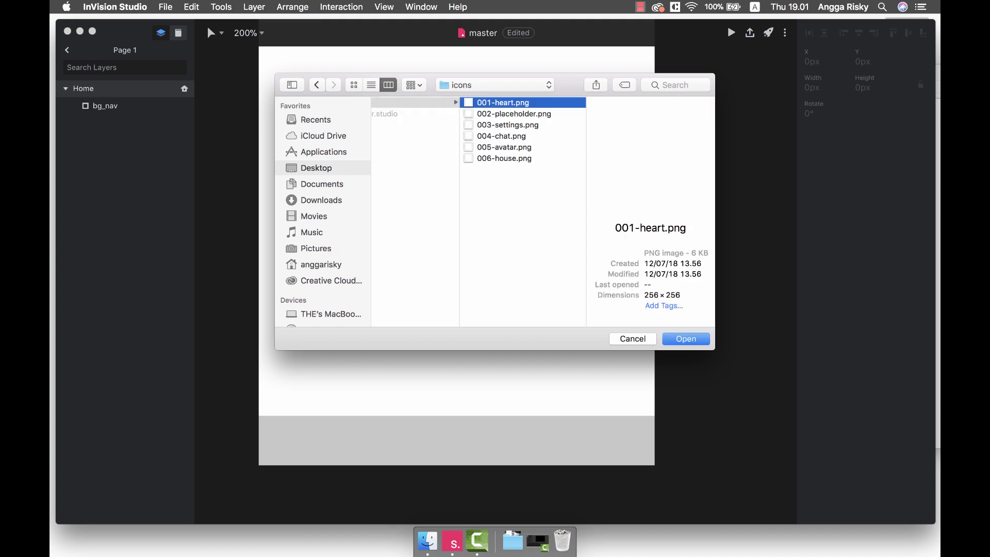
left_click(502, 136, "super")
left_click(504, 147, "super")
left_click(504, 158, "super")
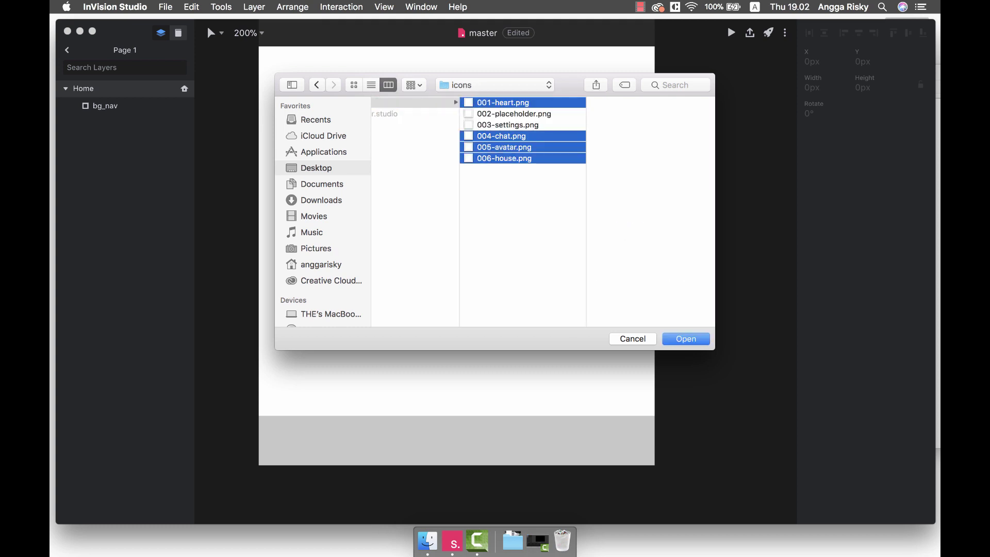
key("Return")
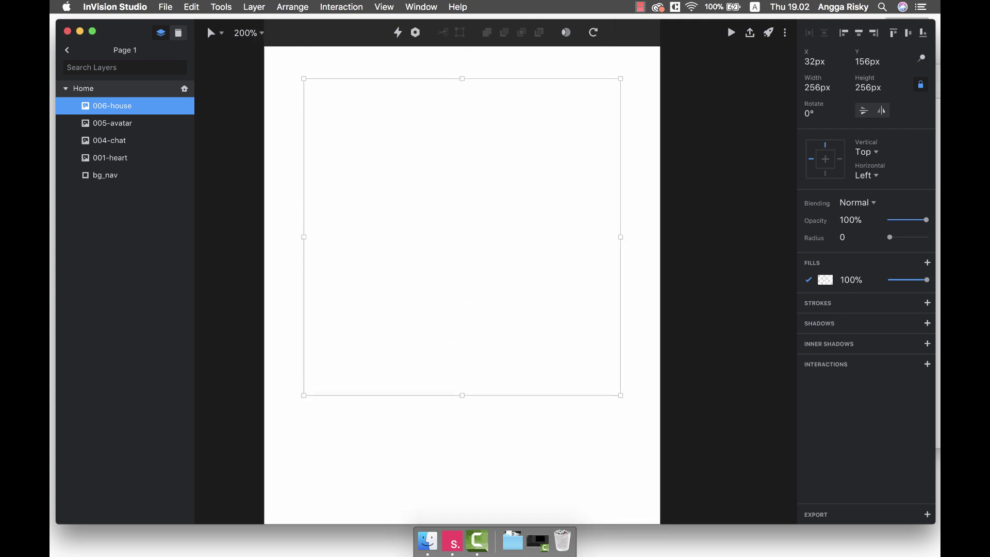
- Scale the 006-house image down to 24 by 24 px and place it on the gray navigation bar
left_click_drag(621, 78, 334, 365)
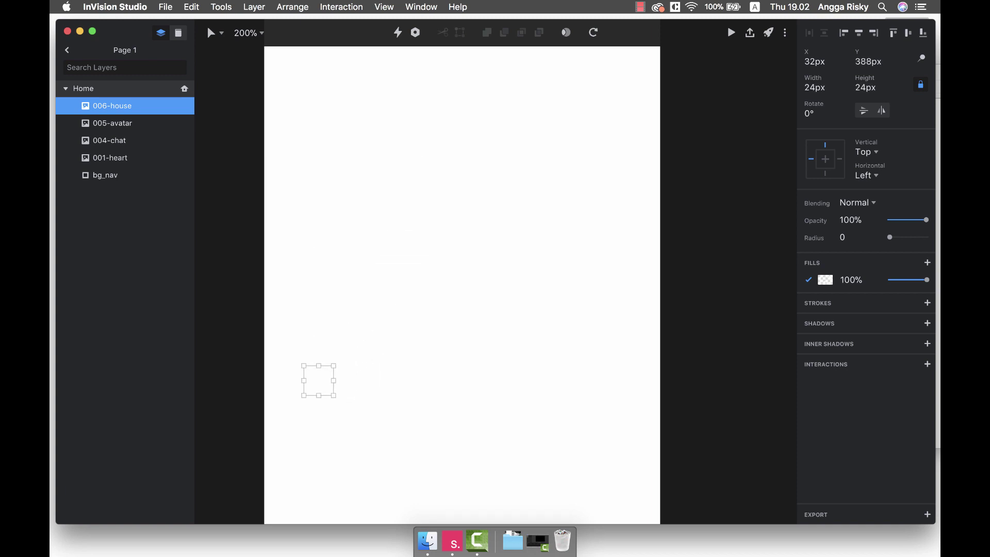
scroll(467, 258, "down", 3)
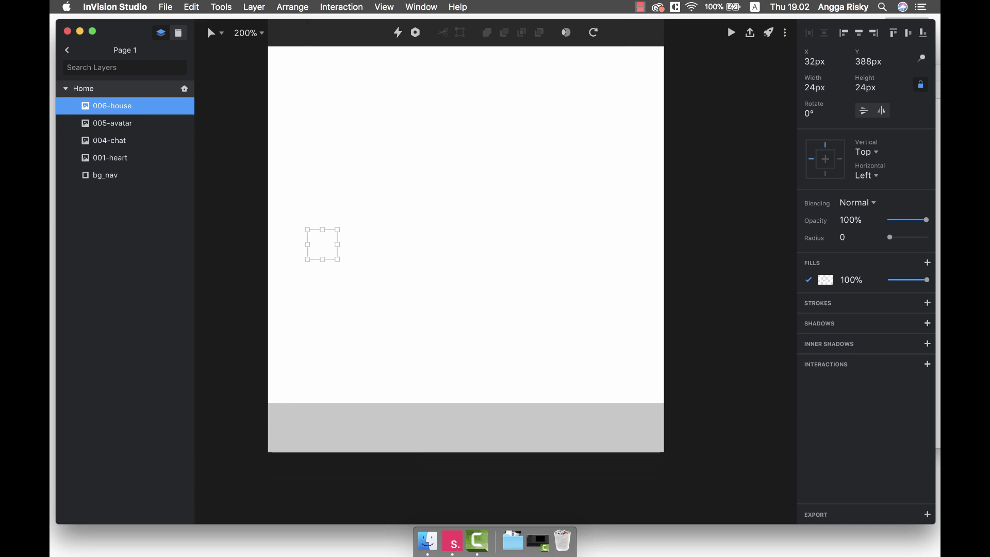
left_click_drag(324, 243, 364, 418)
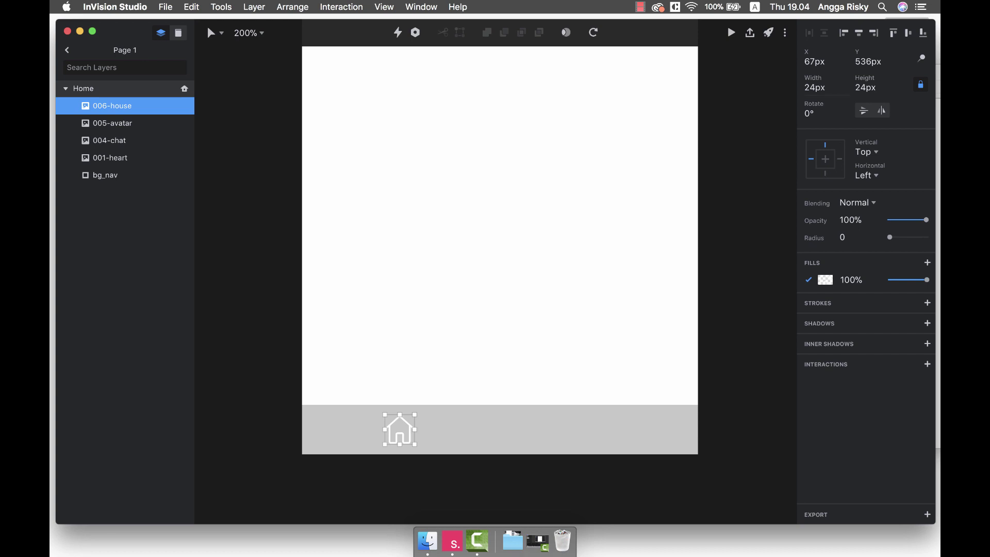
- Resize the house icon to 22 by 22 px and shift it to Y 537 px, centering it vertically in the bar
left_click(815, 87)
type("22")
key("Return")
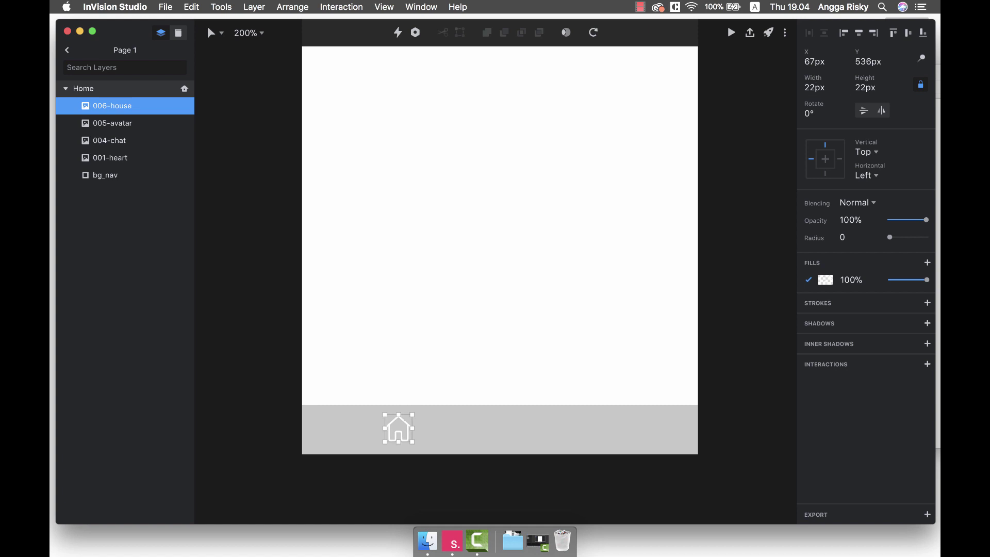
key("Down")
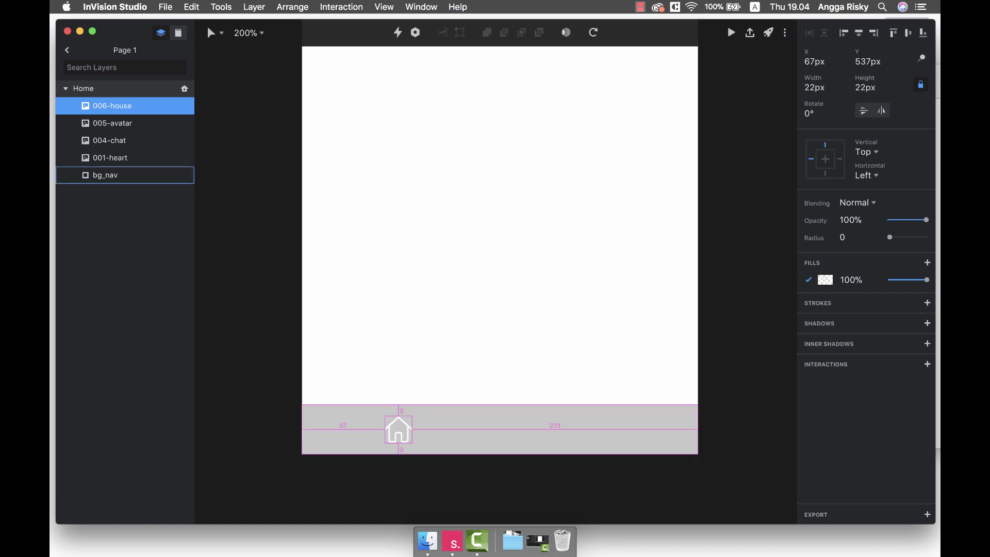
- Move the house icon horizontally along the navigation bar to X 20 px
key("shift+Left")
key("shift+Left")
key("shift+Left")
key("shift+Left")
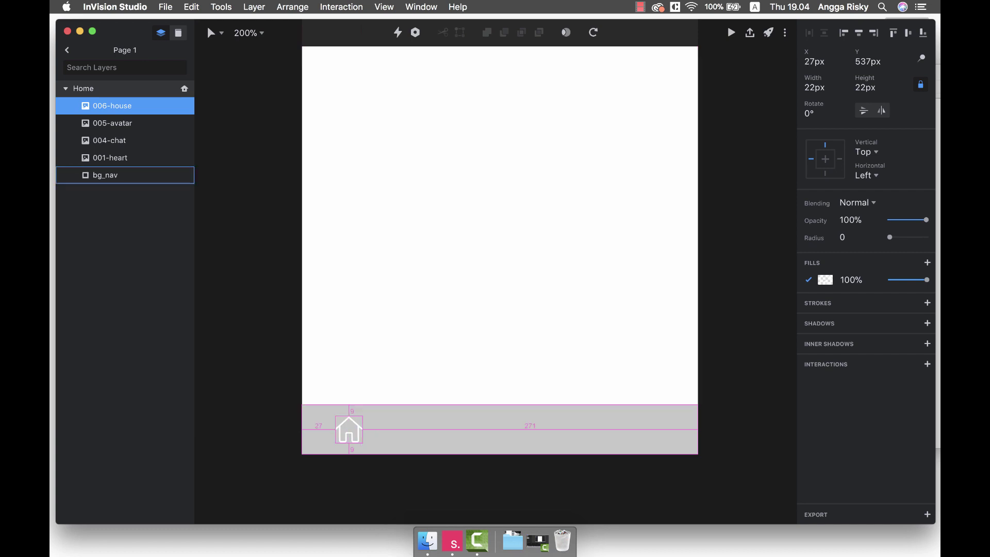
key("Left")
key("Left")
key("Left")
key("Left")
key("Left")
key("Left")
key("Left")
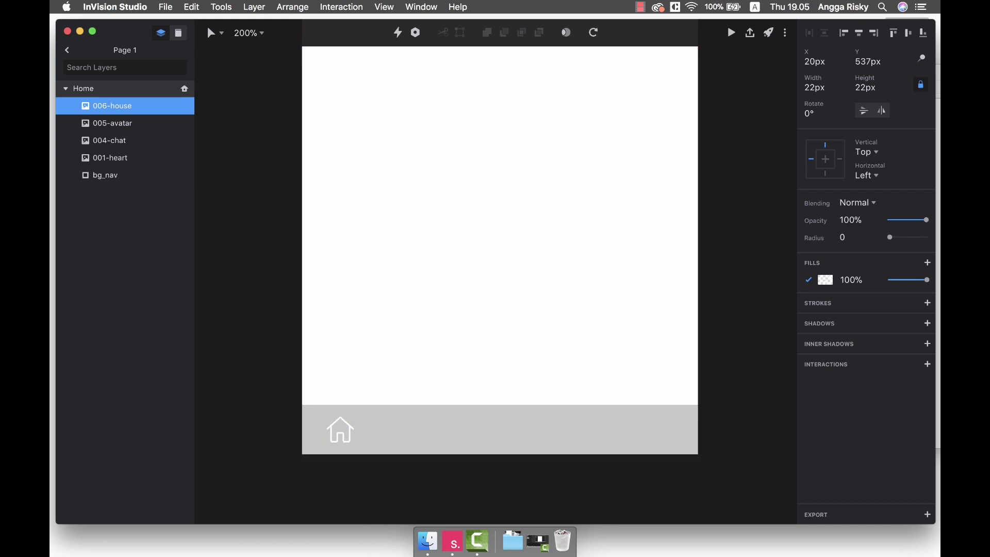
- Resize the 005-avatar, 004-chat and 001-heart images together to 22 by 22 px
scroll(500, 258, "up", 3)
scroll(500, 258, "right", 2)
left_click(123, 123)
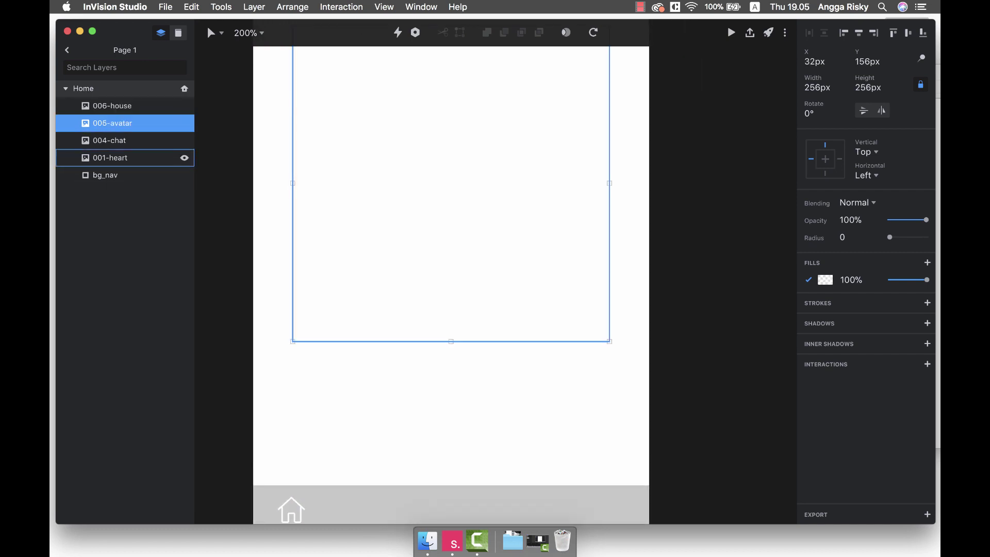
left_click(129, 157, "shift")
scroll(438, 258, "up", 3)
scroll(439, 258, "right", 2)
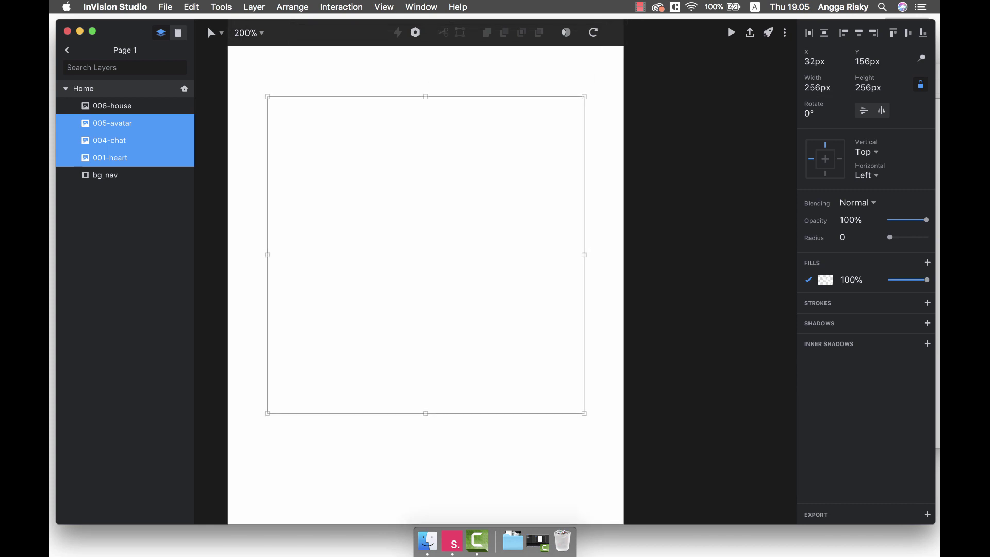
left_click(818, 87)
type("22")
key("Return")
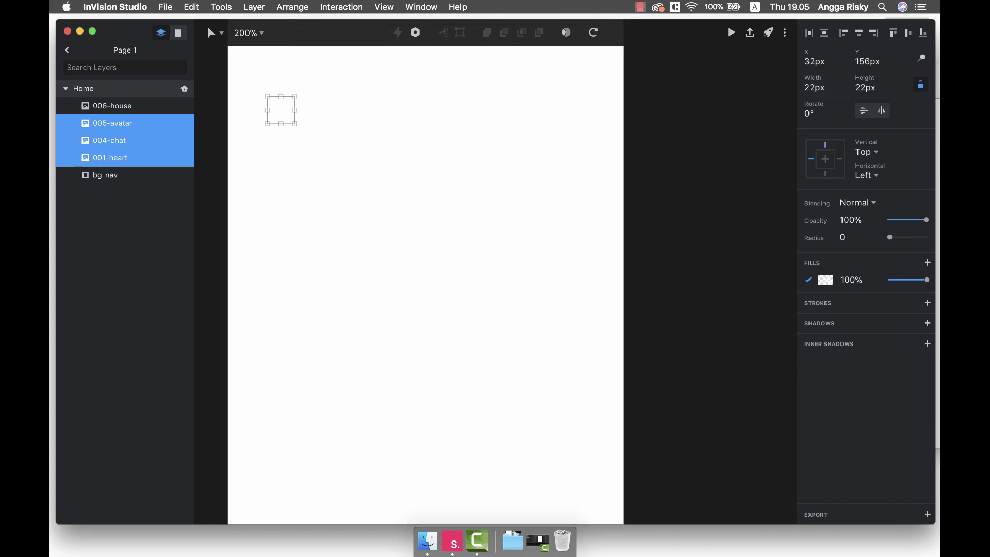
- Move the avatar, chat and heart icons together onto the navigation bar, level with the house icon at Y 537 px
scroll(425, 283, "down", 3)
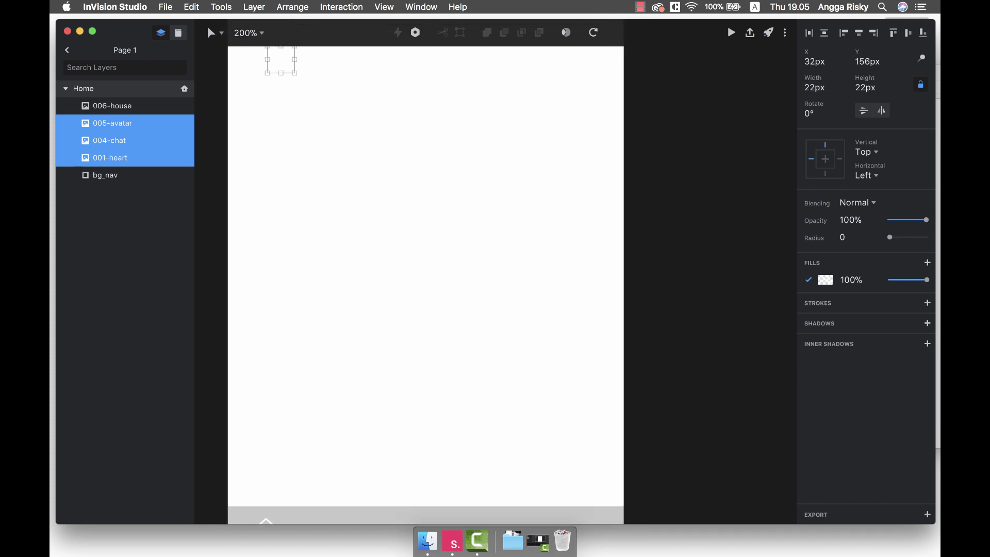
left_click_drag(281, 61, 404, 324)
scroll(405, 324, "down", 3)
scroll(404, 323, "right", 1)
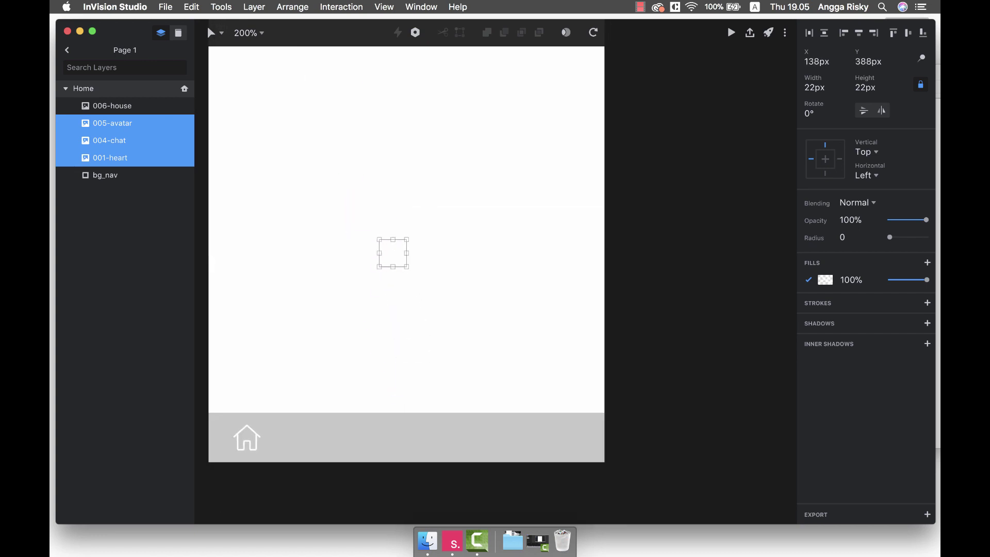
left_click_drag(393, 253, 439, 437)
key("Escape")
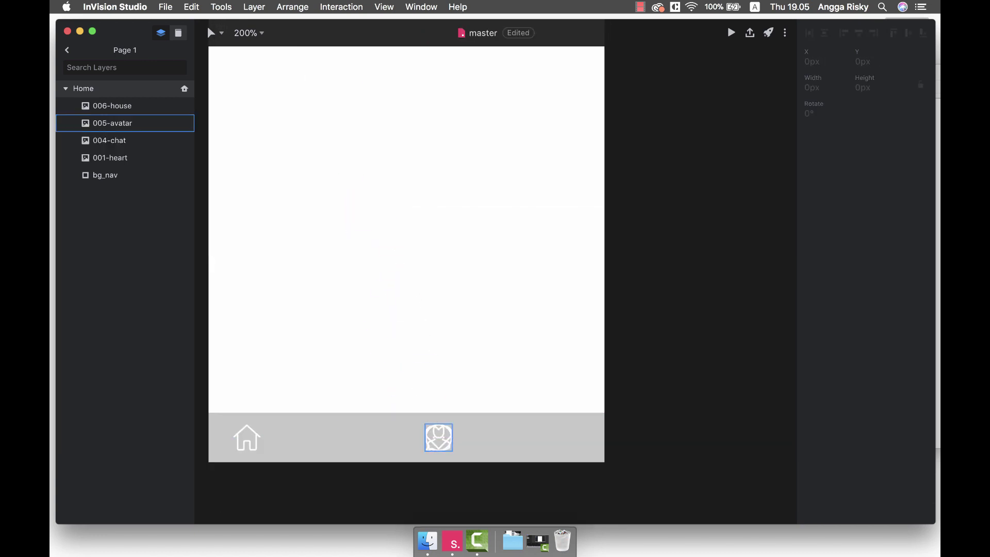
- Move the avatar icon along the navigation bar to X 278 px, 20 px from the artboard's right edge
left_click(123, 123)
key("shift+Right")
key("shift+Right")
key("shift+Right")
key("shift+Right")
key("shift+Right")
key("shift+Right")
key("shift+Right")
key("shift+Right")
key("shift+Right")
key("shift+Right")
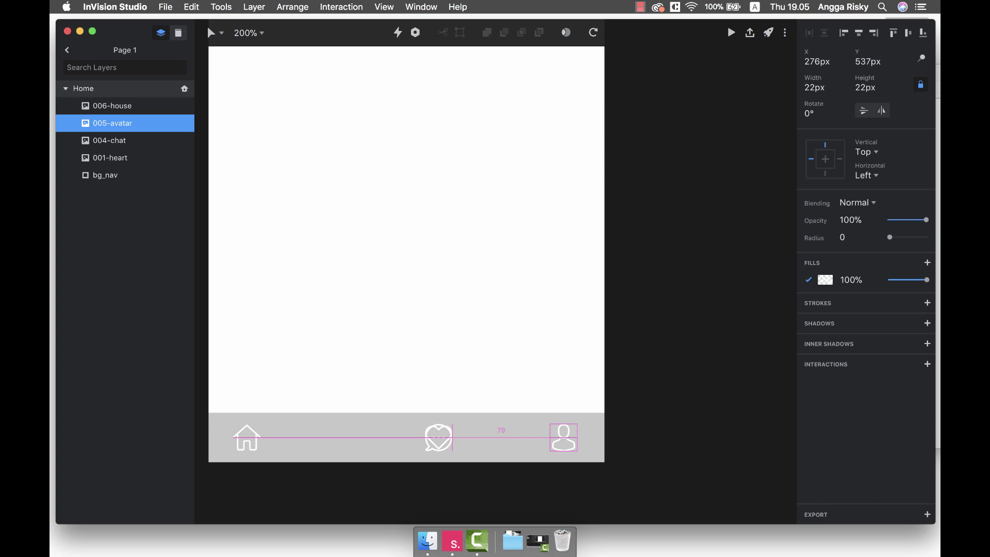
key("Right")
key("Right")
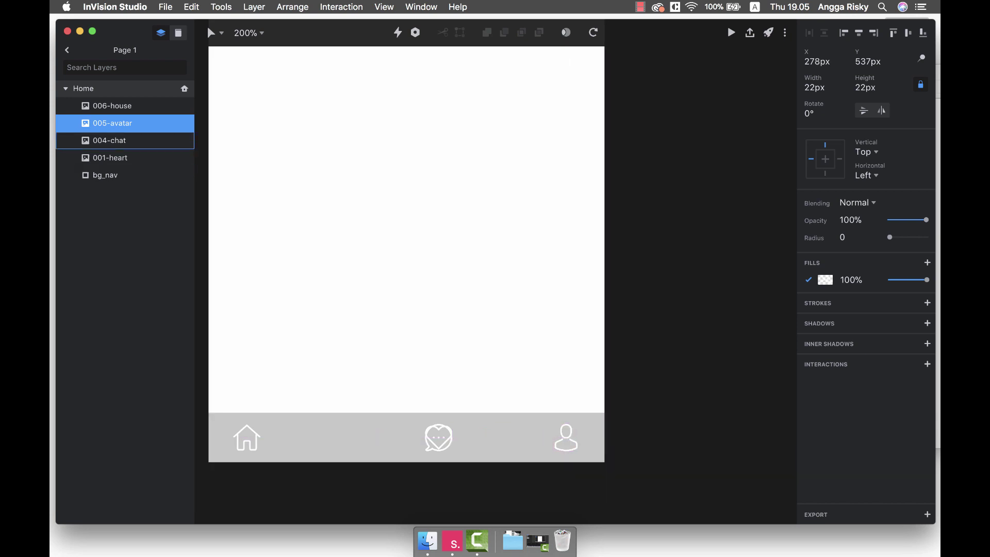
- Move the chat icon to X 216 px, leaving a 40 px gap before the avatar icon
left_click(123, 140)
key("shift+Right")
key("shift+Right")
key("shift+Right")
key("shift+Right")
key("Right")
key("Right")
key("Right")
key("Right")
key("Right")
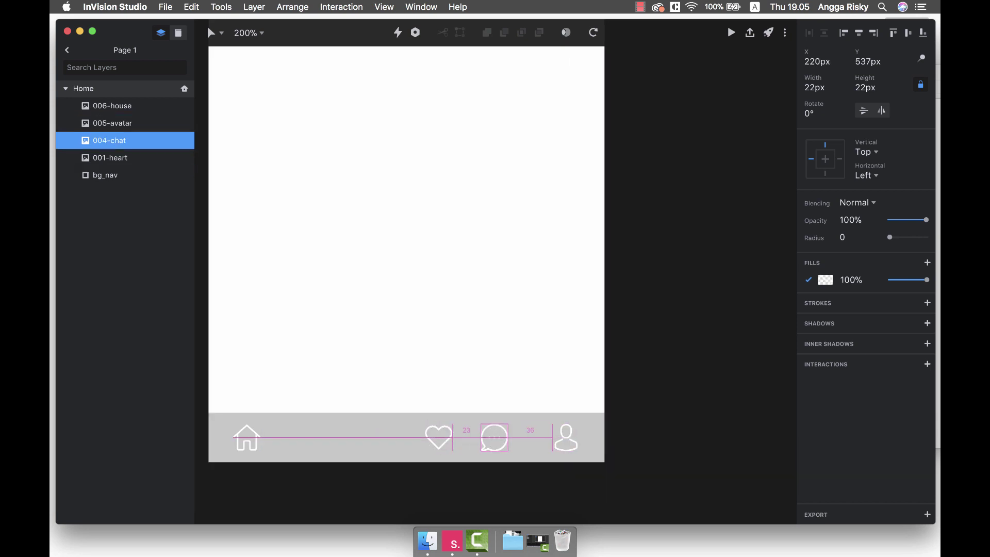
key("Left")
key("Left")
key("Left")
key("Left")
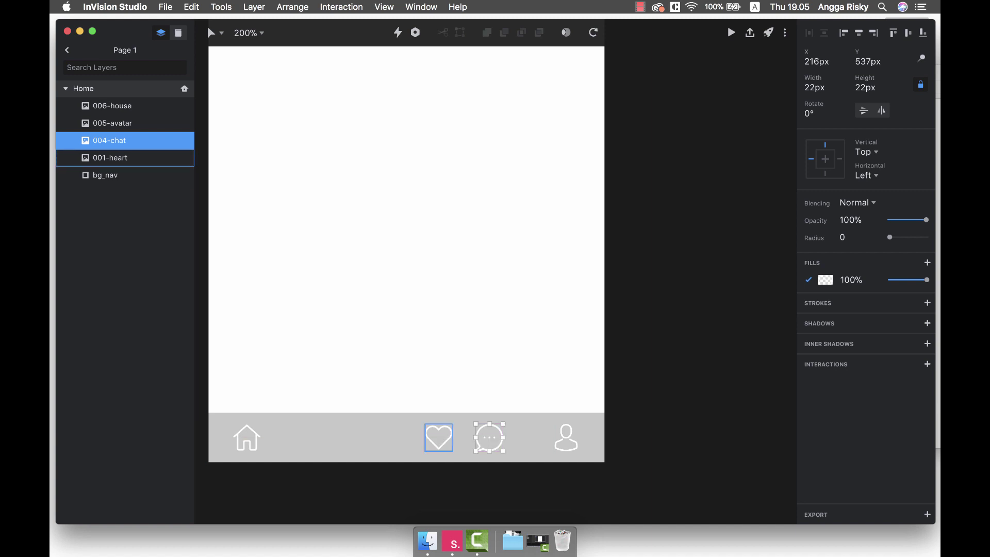
- Move the heart icon to X 82 px, leaving a 40 px gap after the house icon
left_click(124, 158)
key("shift+Left")
key("shift+Left")
key("shift+Left")
key("shift+Left")
key("shift+Left")
key("shift+Left")
key("shift+Left")
key("shift+Left")
key("shift+Left")
key("shift+Left")
key("Left")
key("Left")
key("Left")
key("Left")
key("Left")
key("Left")
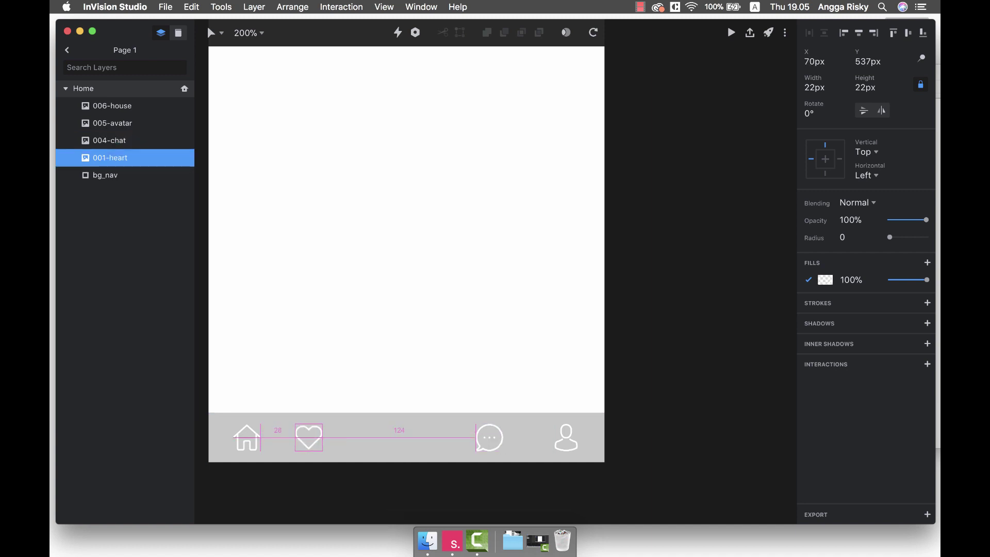
key("Right")
key("Right")
scroll(415, 243, "down", 2)
key("shift+Right")
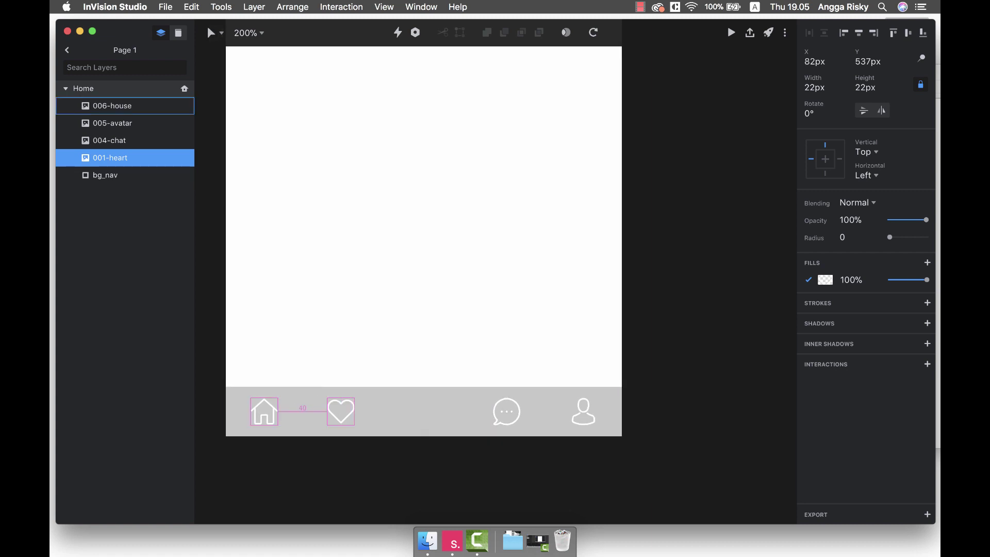
- Shift both inner icons 10 px toward the bar's center, placing chat at X 206 px and heart at X 92 px
left_click(507, 412)
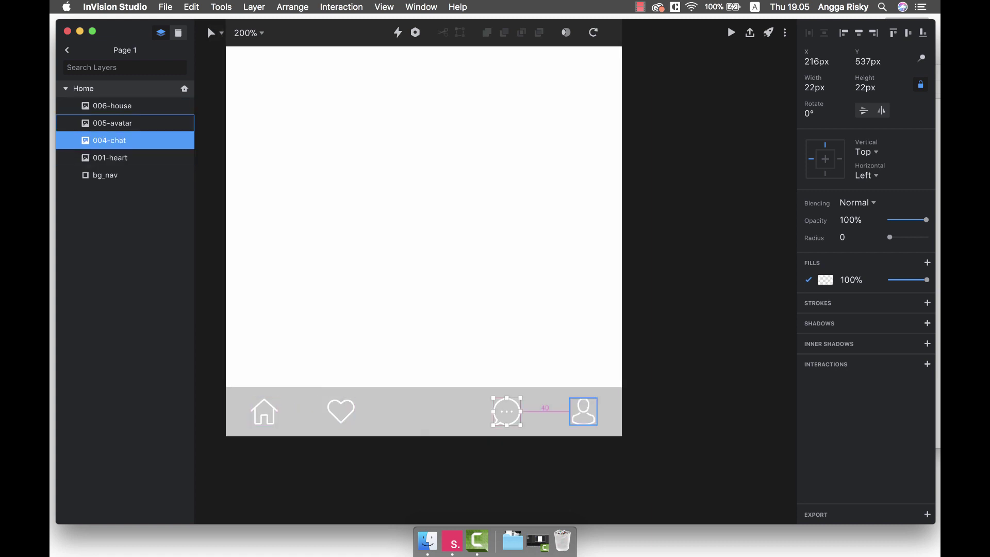
key("shift+Left")
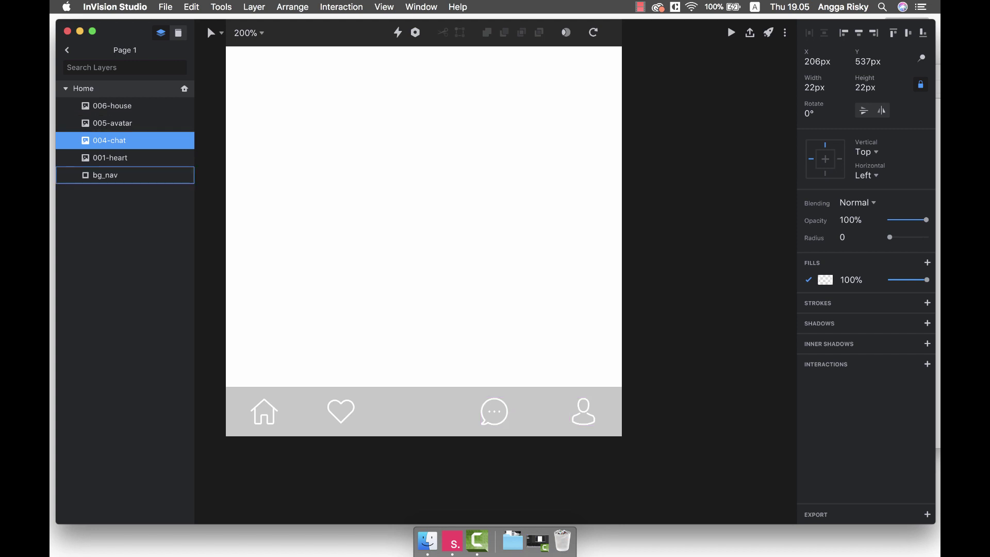
left_click(341, 411)
key("shift+Right")
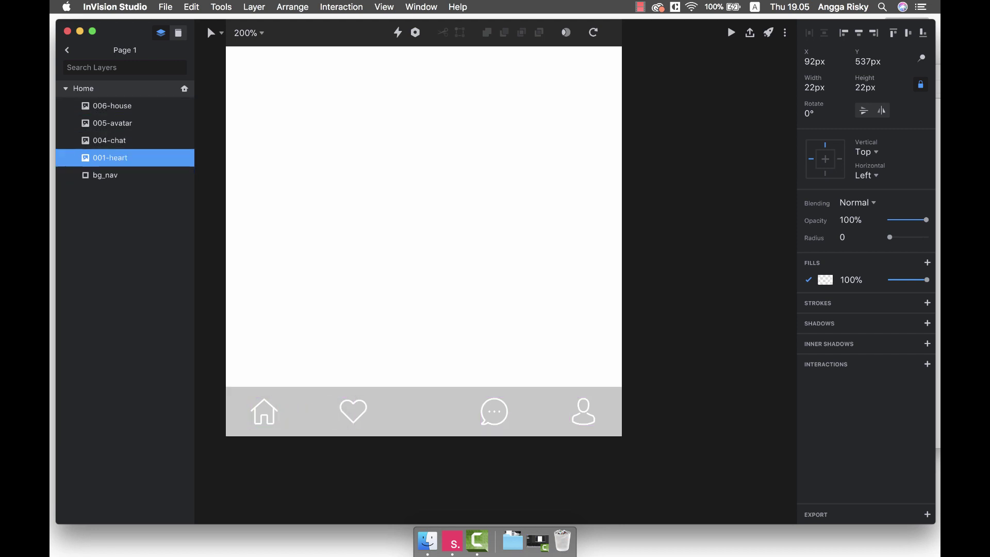
key("Escape")
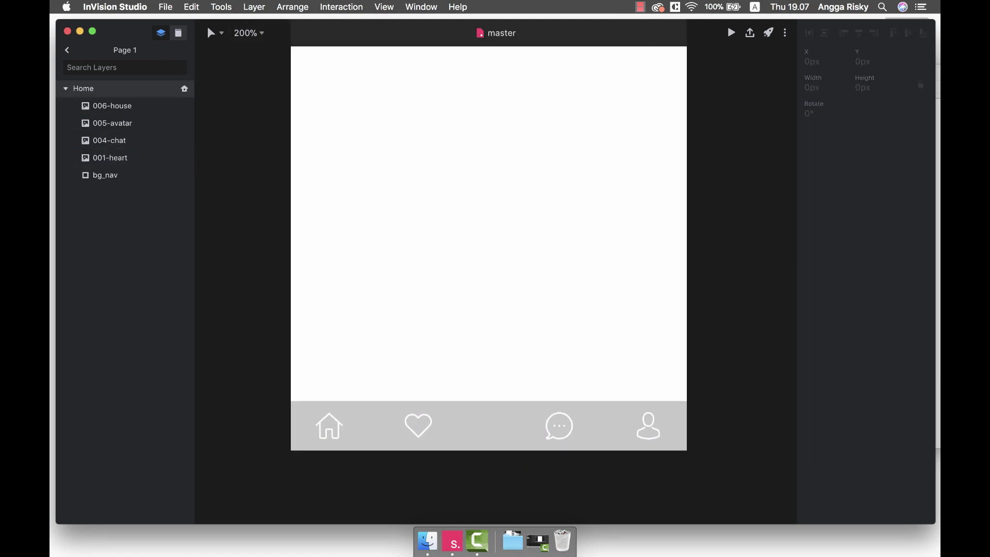
- Set the bg_nav rectangle's fill color to white, hex ffffff
scroll(483, 232, "left", 1)
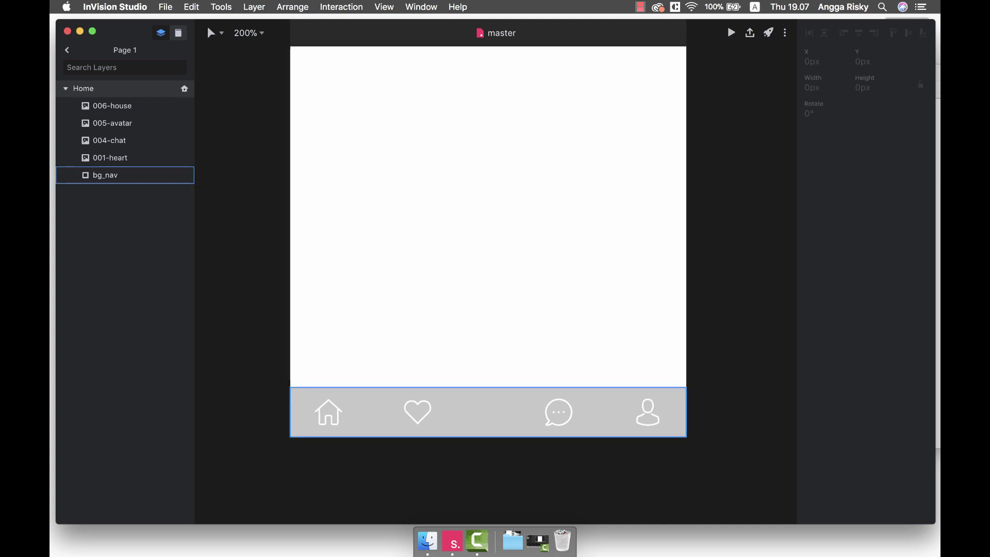
left_click(105, 175)
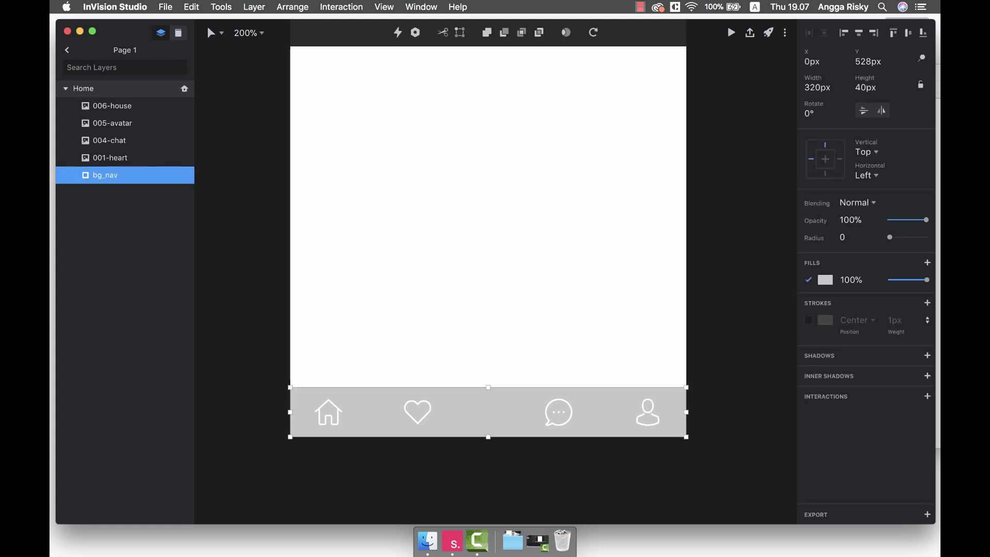
left_click(825, 280)
type("fdf4f4")
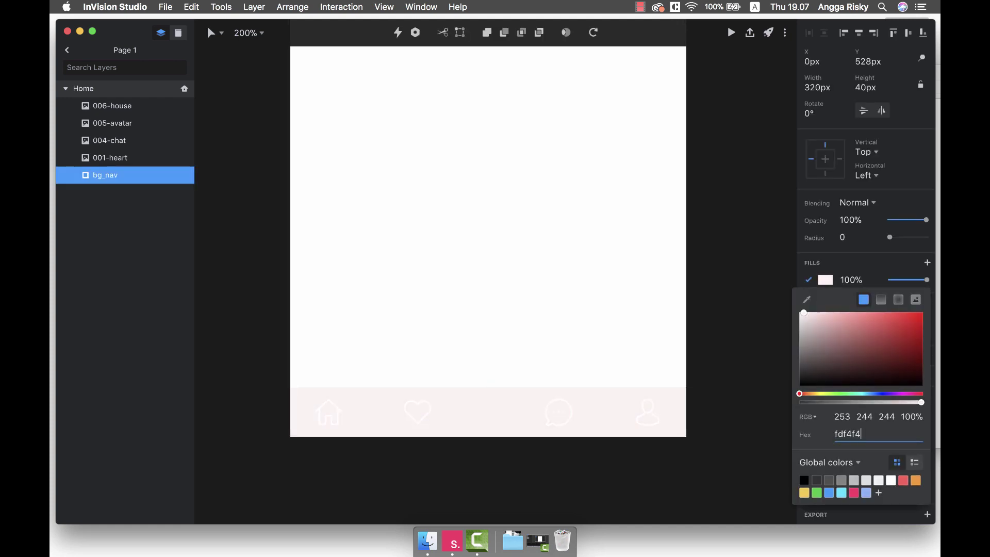
key("super+a")
type("ffffff")
key("Return")
key("Escape")
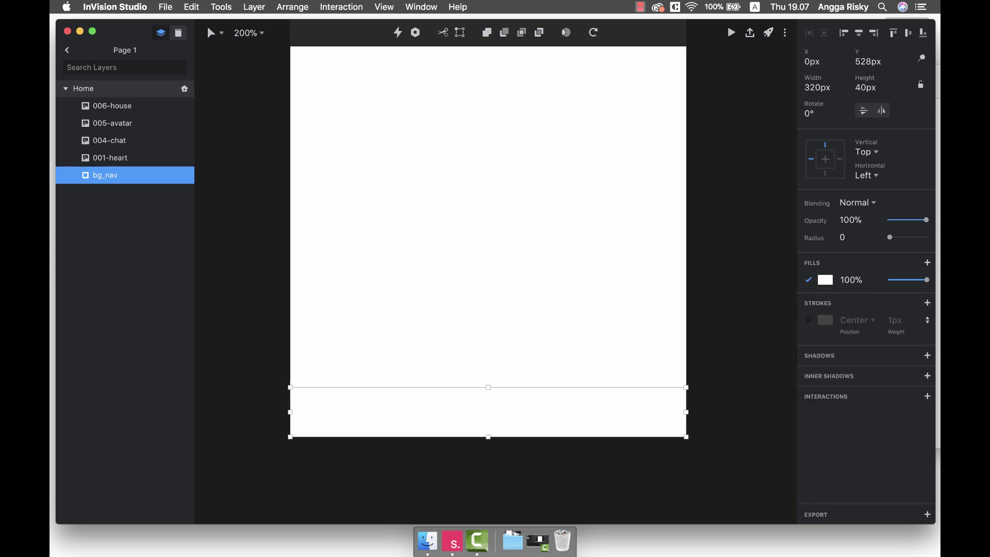
- Add a shadow to the bg_nav rectangle with a Y offset of -4
left_click(927, 356)
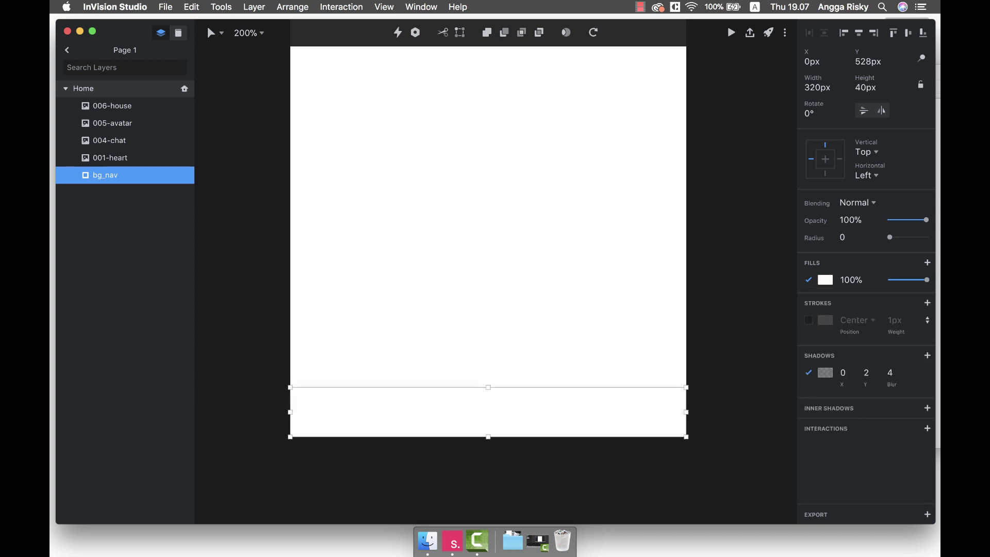
left_click(867, 372)
type("-2")
key("BackSpace")
type("4")
key("Return")
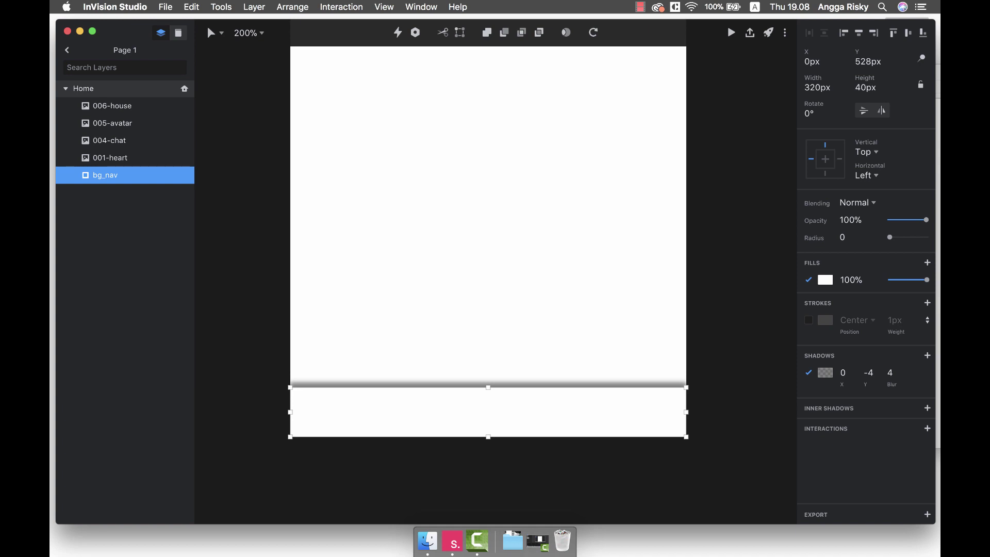
- Set the opacity of the bg_nav shadow's black color to 20%
left_click(825, 372)
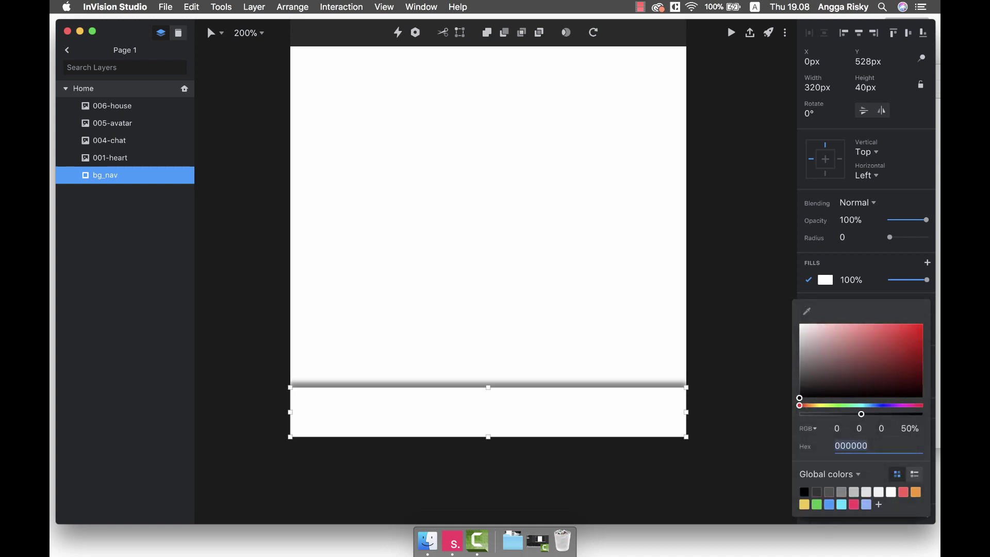
left_click(906, 429)
type("20")
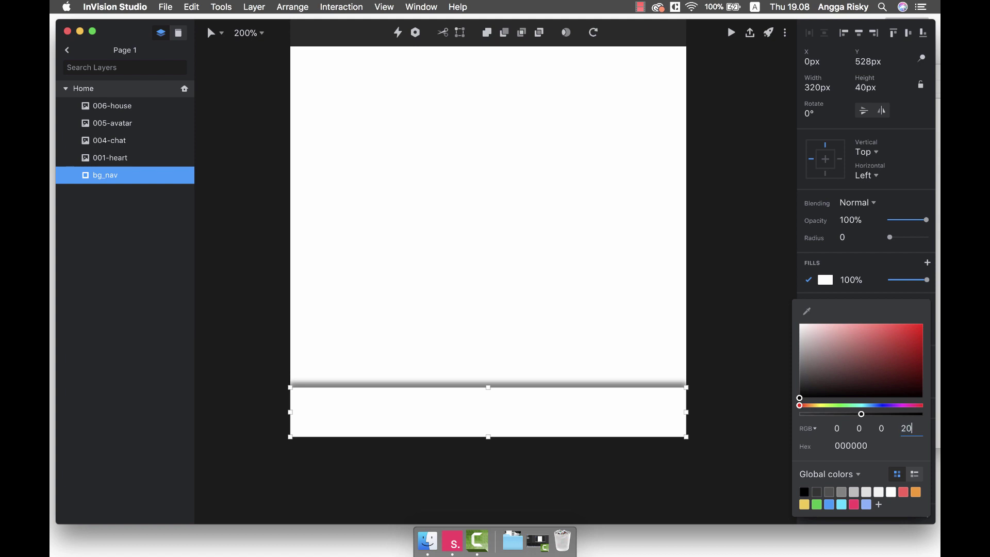
key("Return")
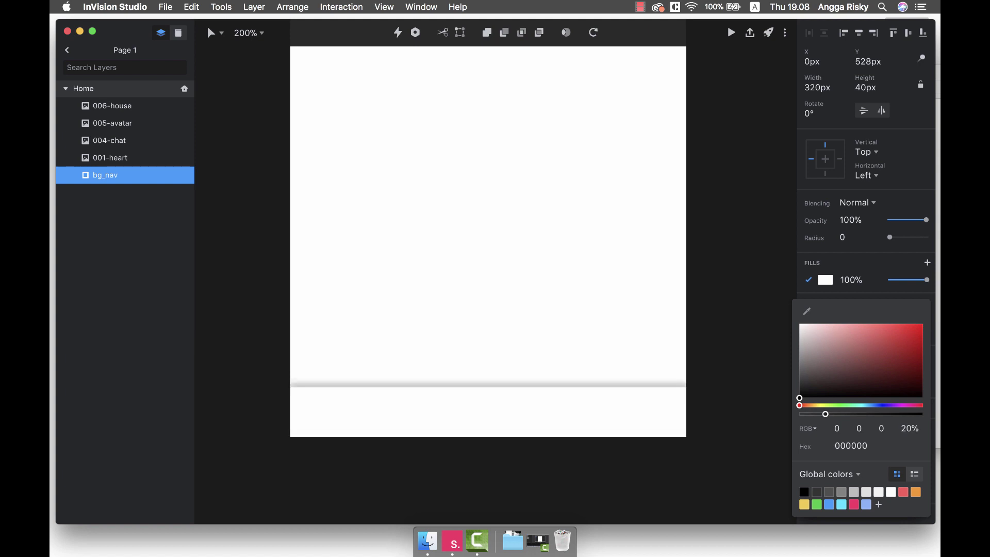
key("Escape")
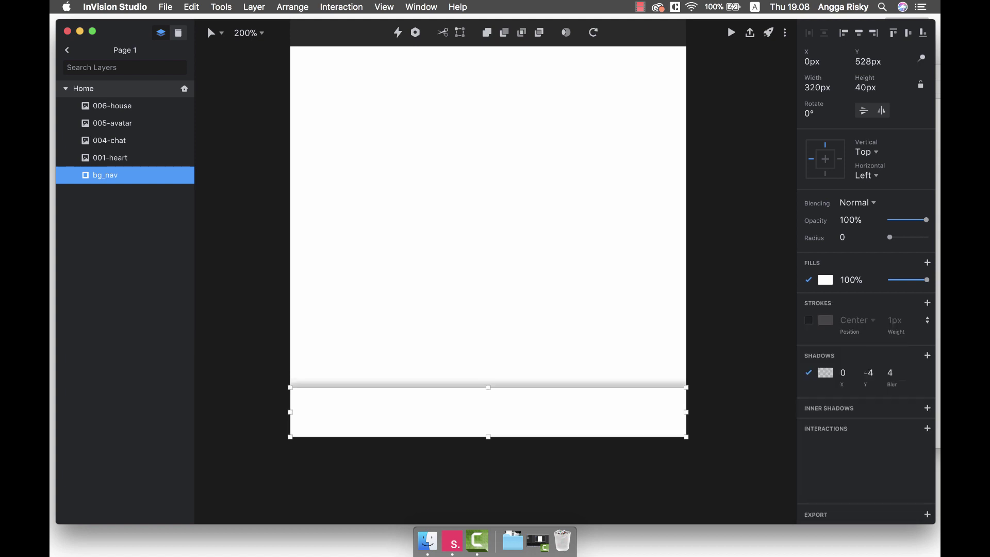
- Set the bg_nav shadow's blur to 10 and its color opacity to 15%, and deselect the layer
left_click(890, 373)
type("10")
key("Return")
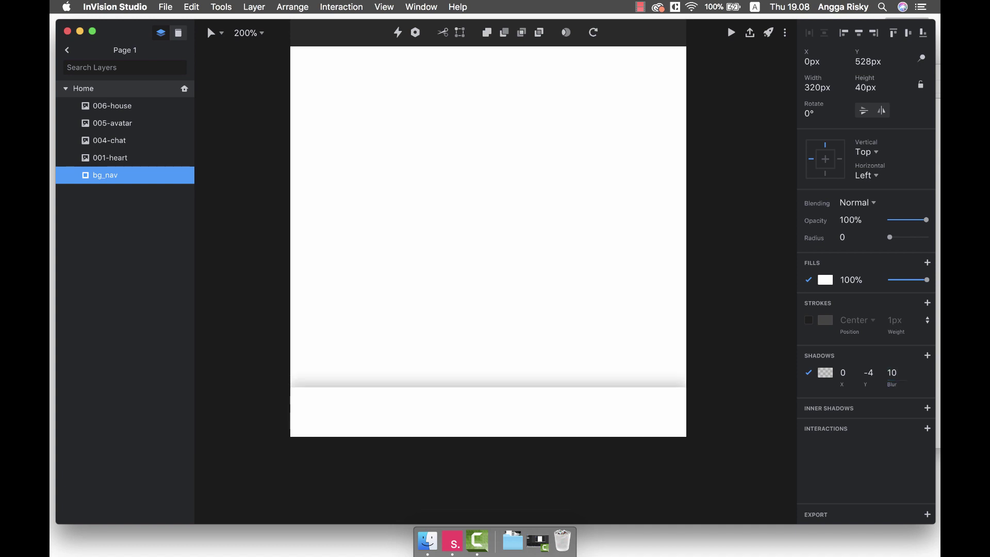
left_click(825, 373)
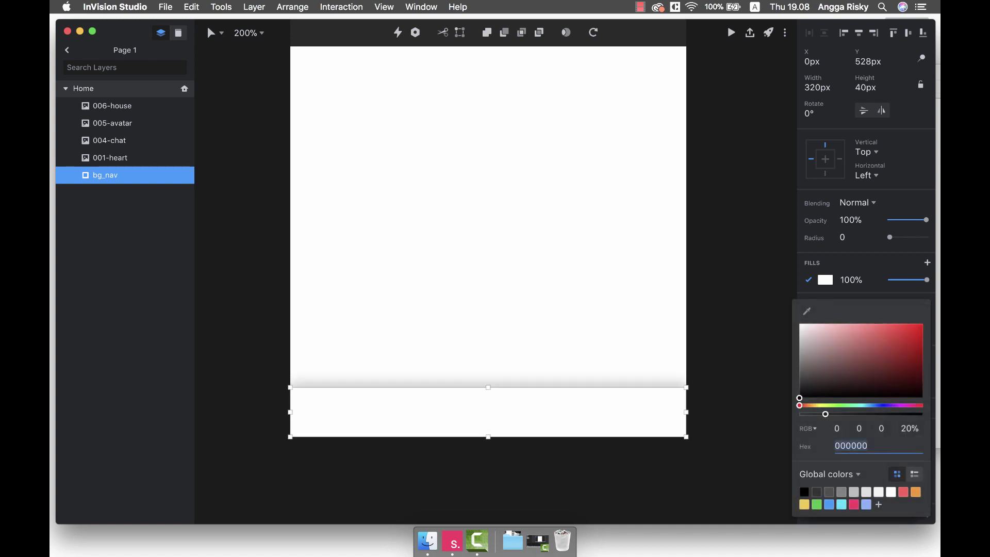
left_click(906, 428)
key("BackSpace")
key("BackSpace")
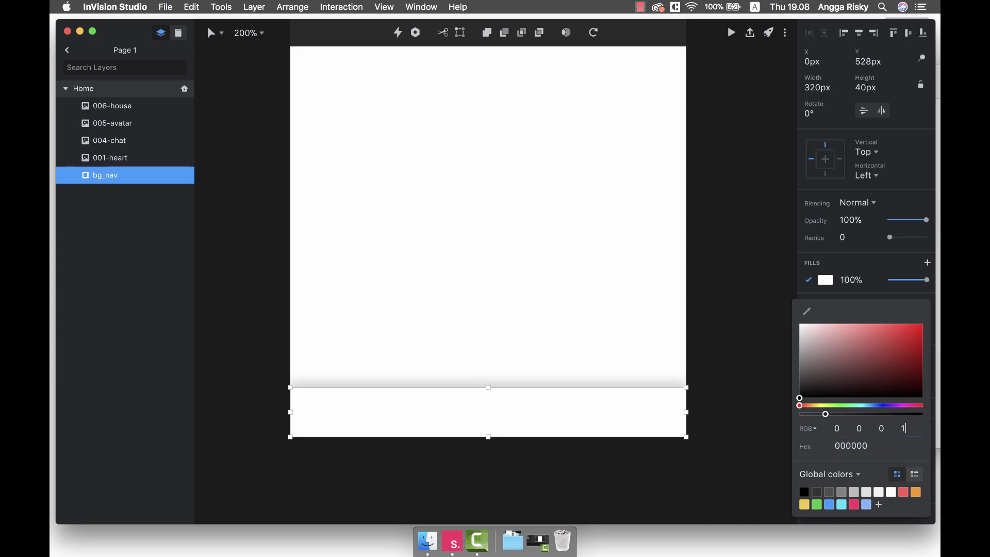
type("15")
key("Return")
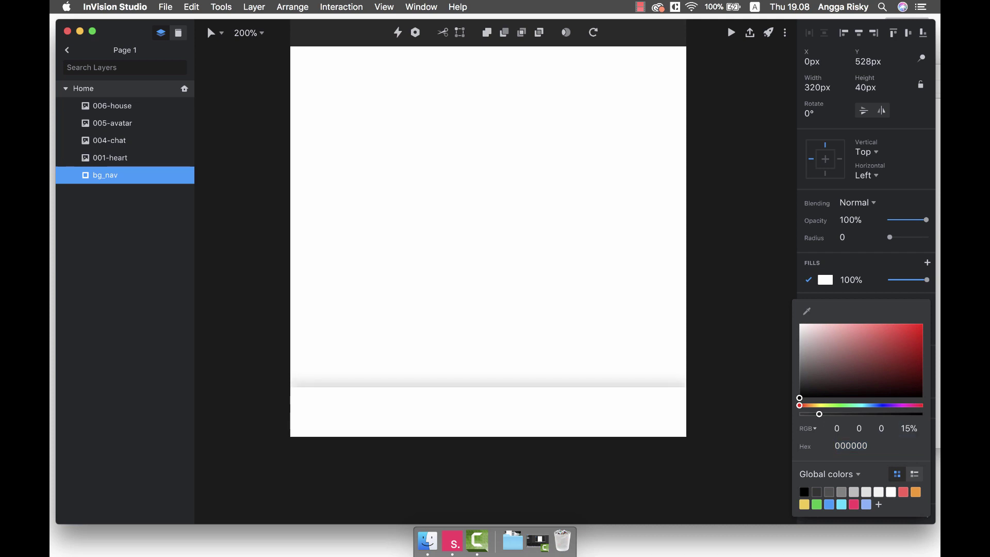
key("Escape")
key("Escape")
- Try to recolor the 005-avatar icon with a solid color fill, and undo the change
key("super+0")
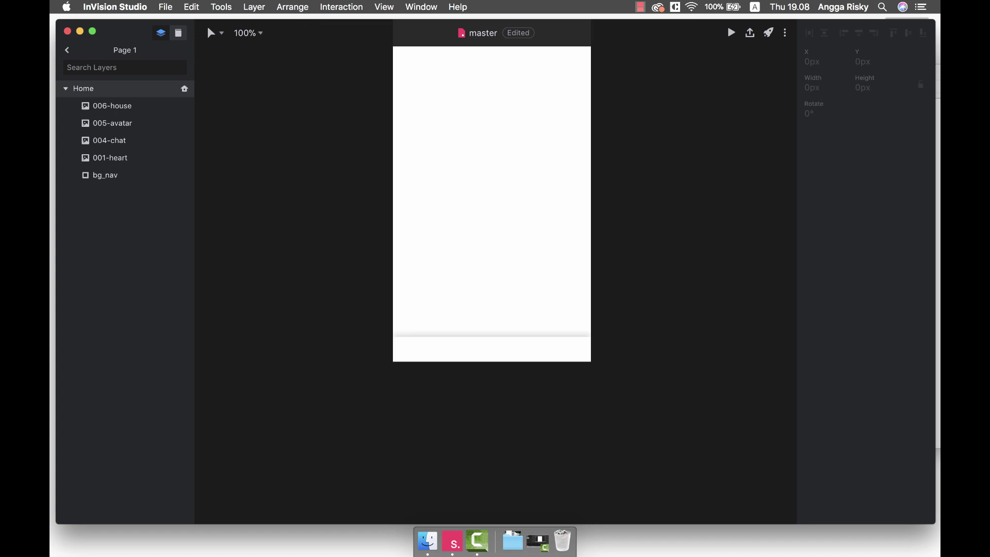
scroll(516, 222, "up", 3)
key("super+0")
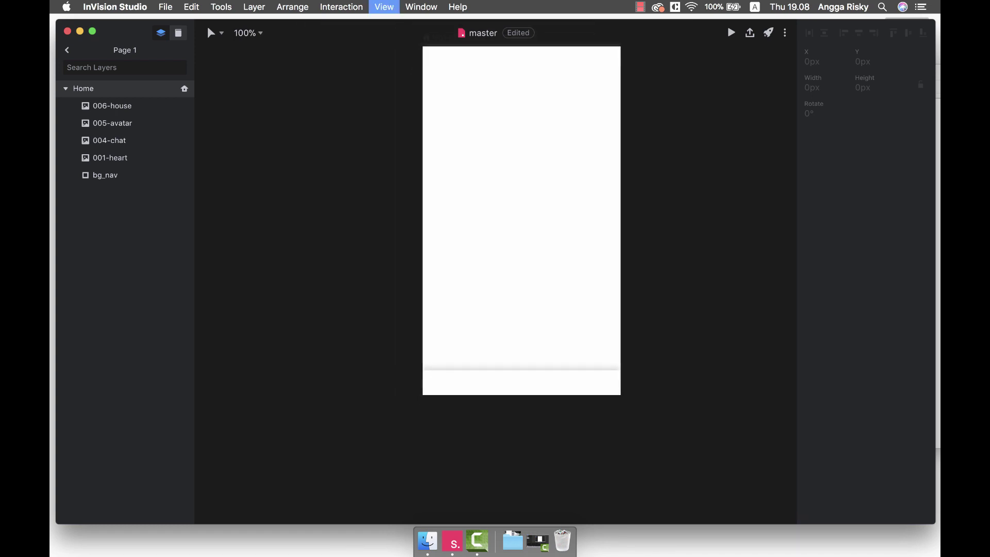
key("super+plus")
left_click(113, 123)
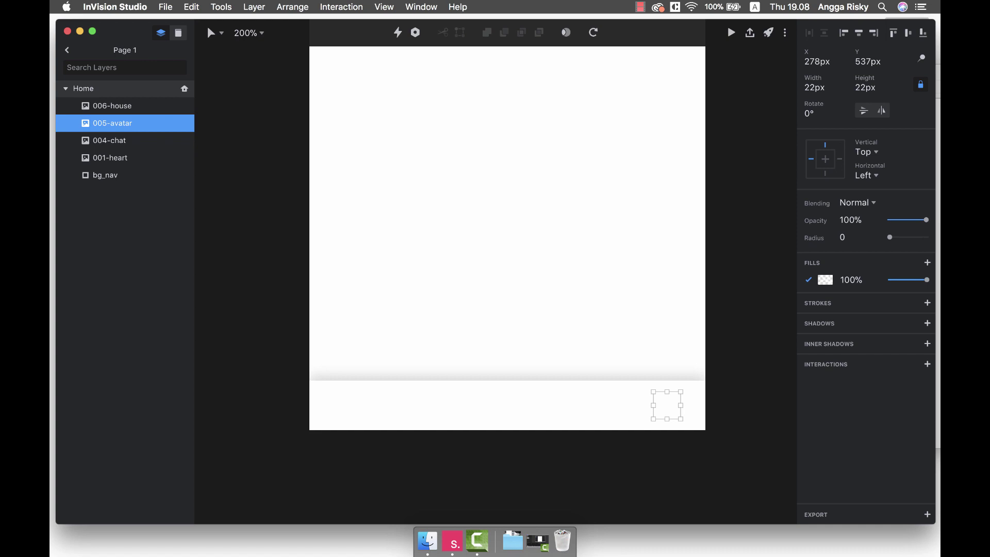
left_click(826, 279)
left_click(863, 299)
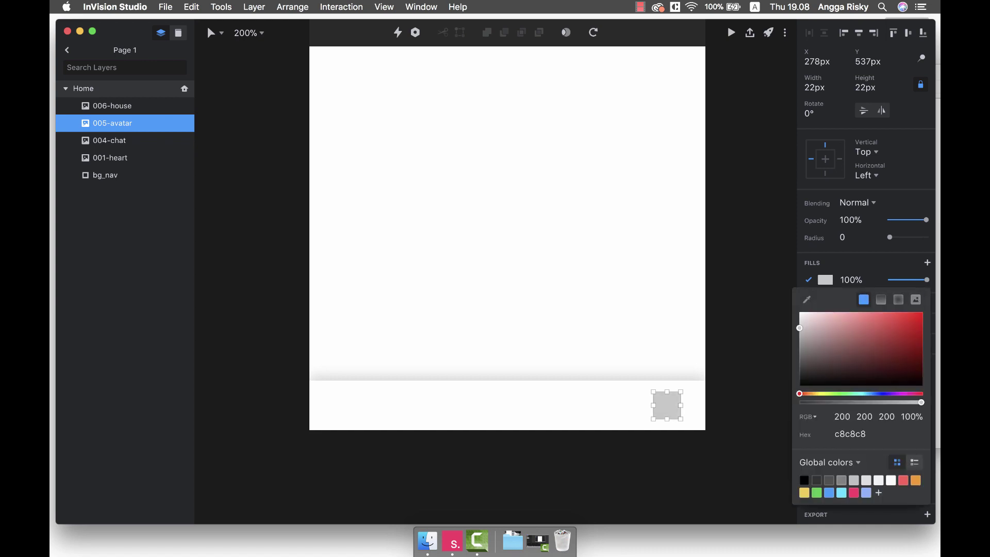
key("Escape")
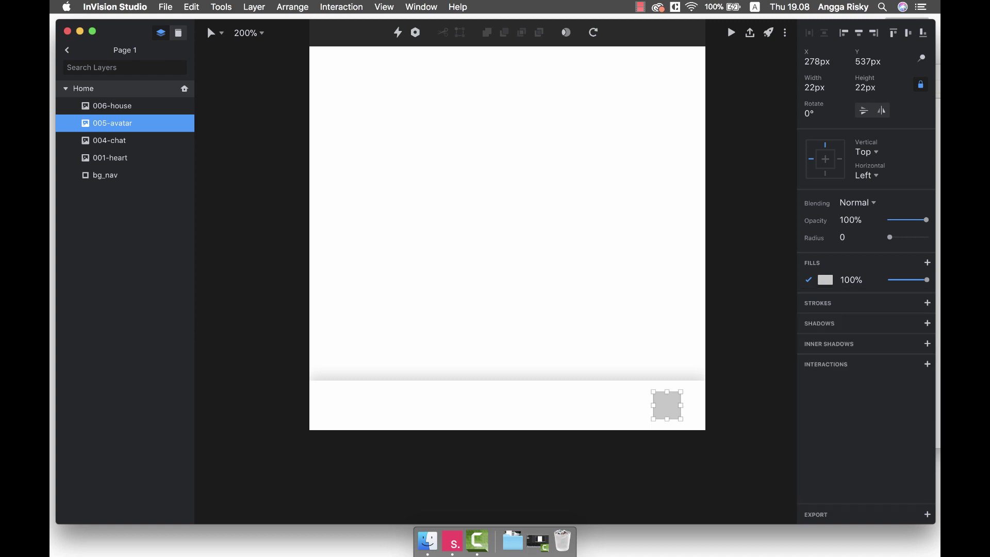
key("super+z")
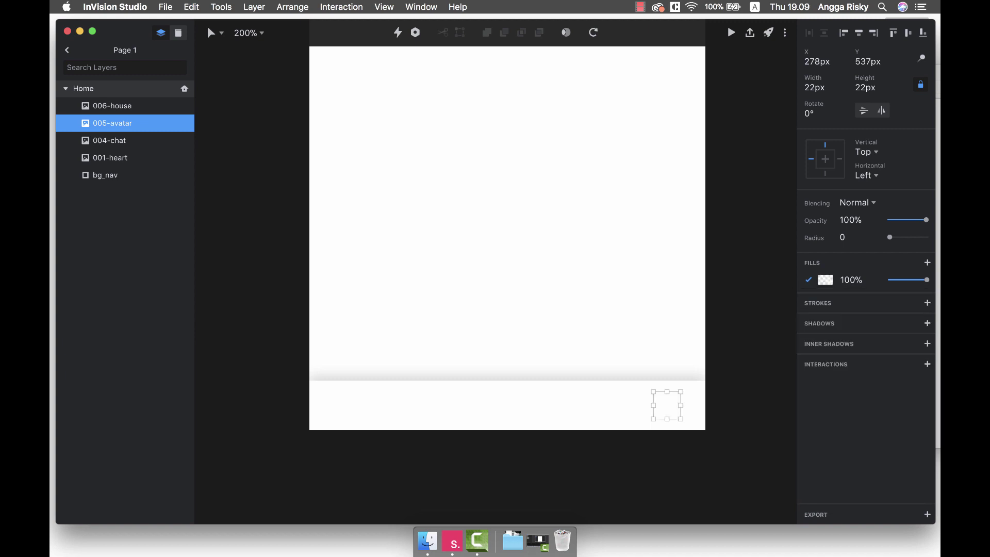
key("Escape")
left_click(110, 140)
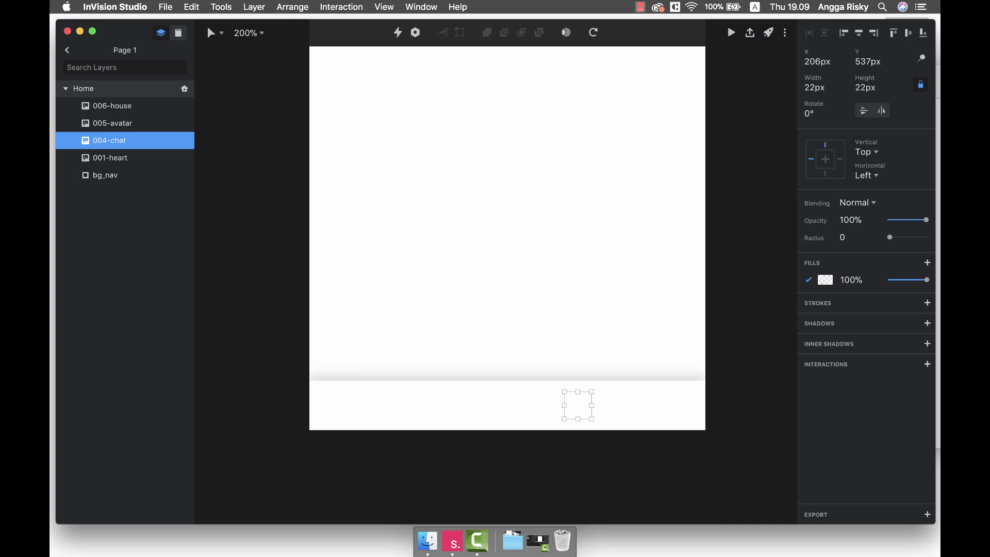
- Set the bg_nav rectangle's fill color to hex ff3366 and save the document
left_click(105, 174)
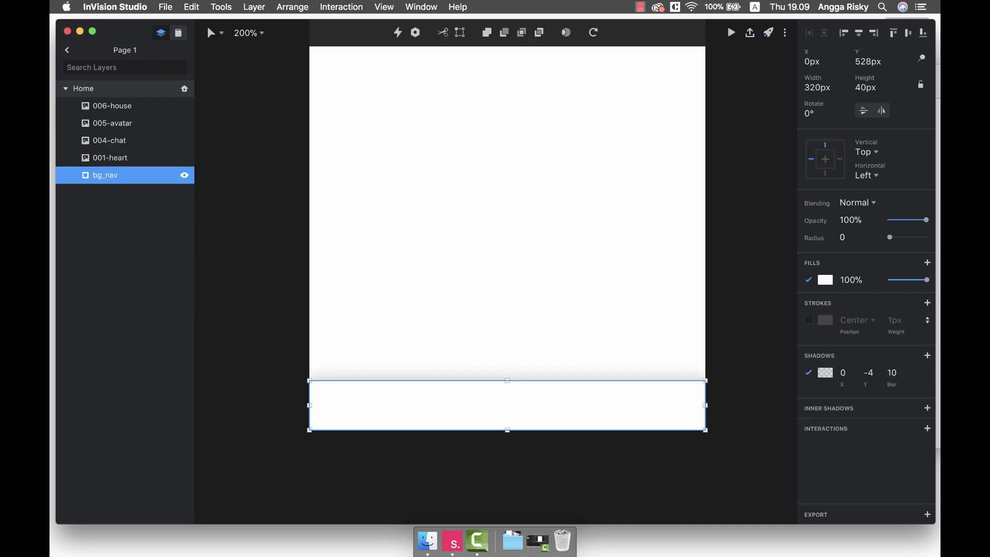
left_click(825, 280)
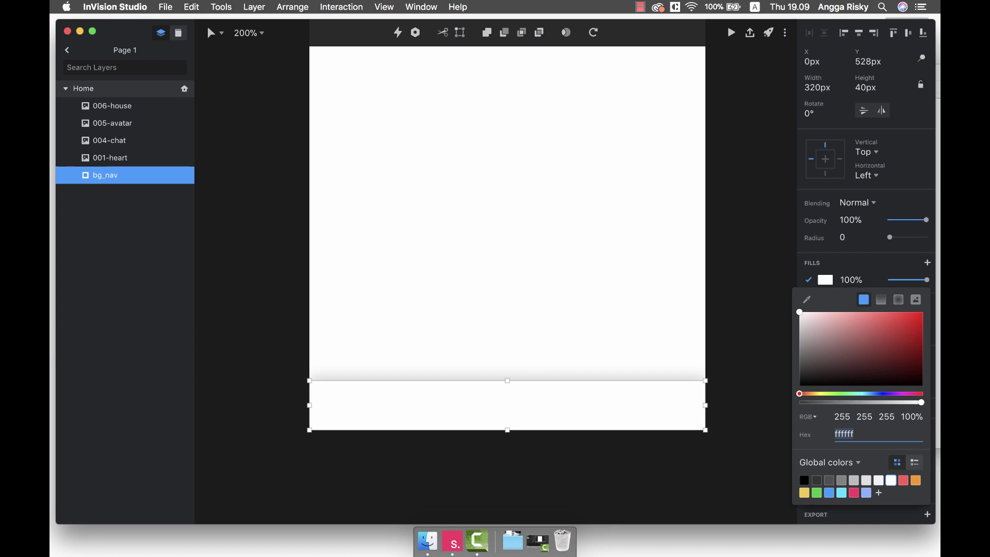
type("ff3366")
key("Return")
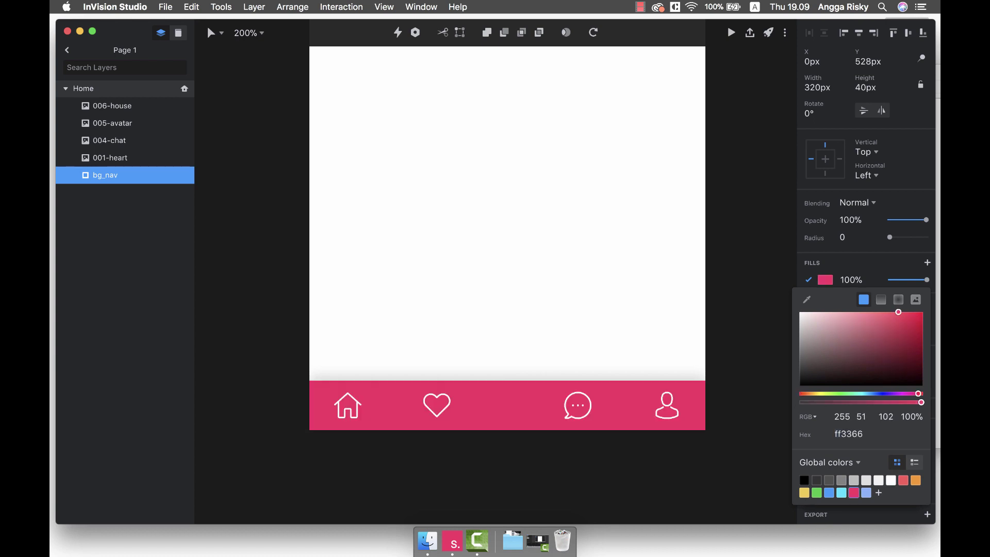
key("Escape")
key("Escape")
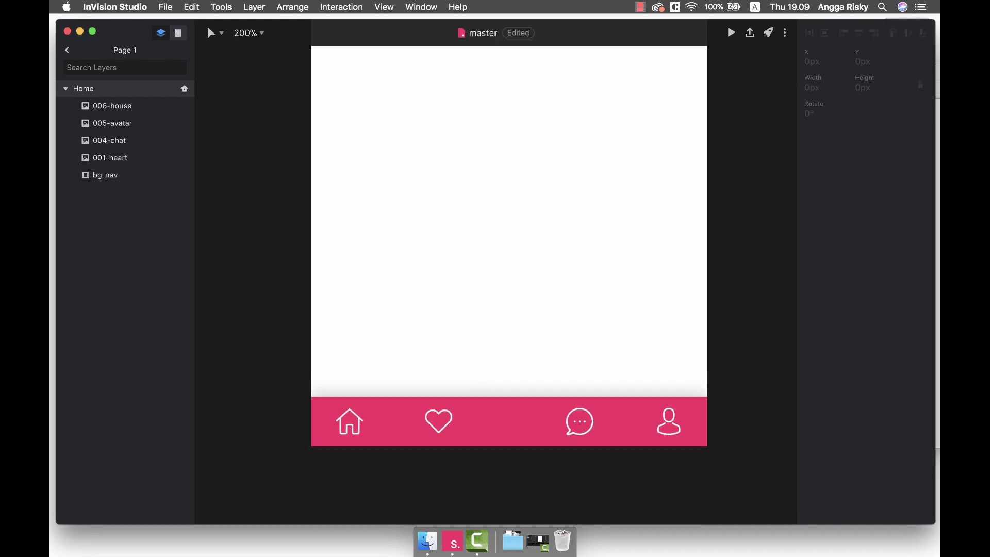
key("super+s")
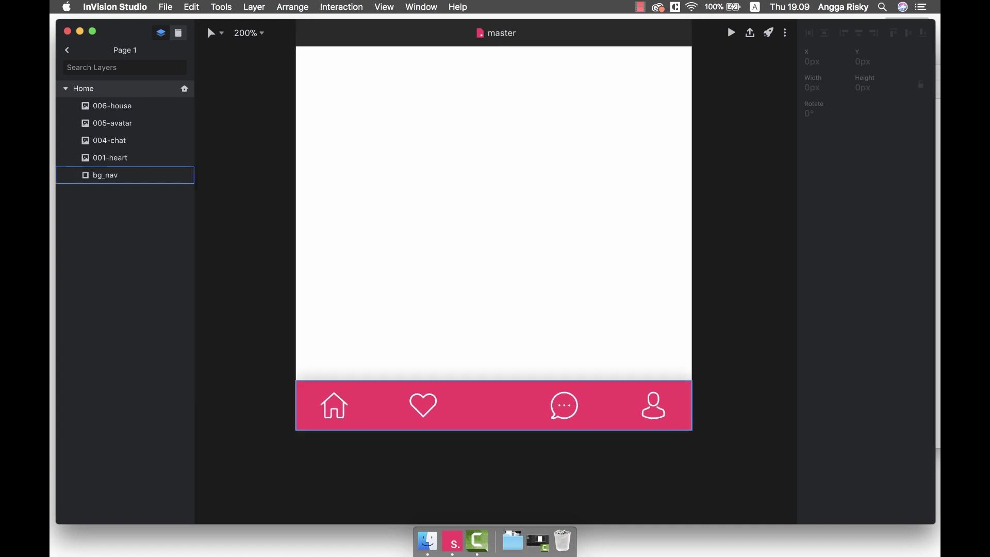
- Draw a circle about 41 px wide directly above bg_nav in the layer order, straddling the bar's upper edge between the heart and chat icons
left_click(105, 175)
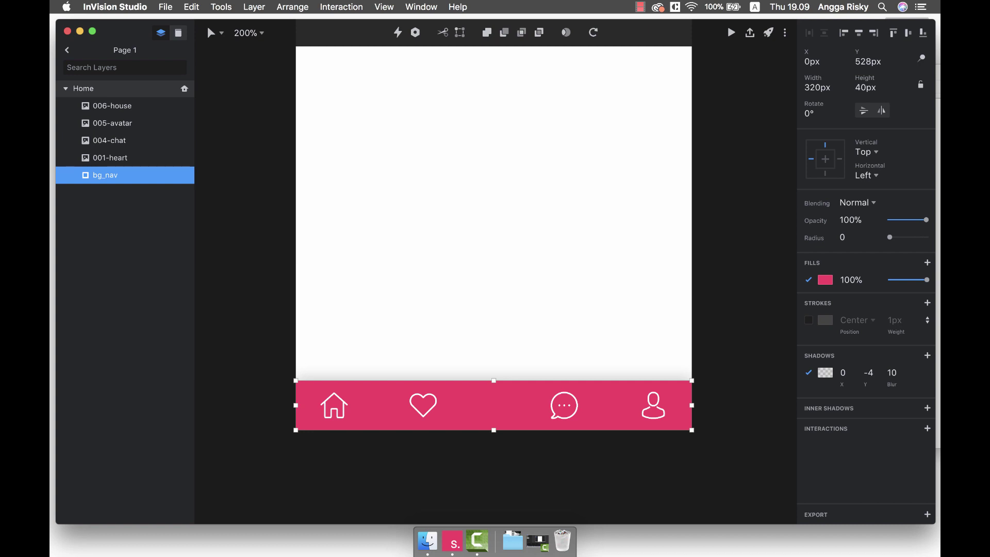
left_click(215, 32)
left_click(212, 67)
left_click_drag(466, 355, 517, 405)
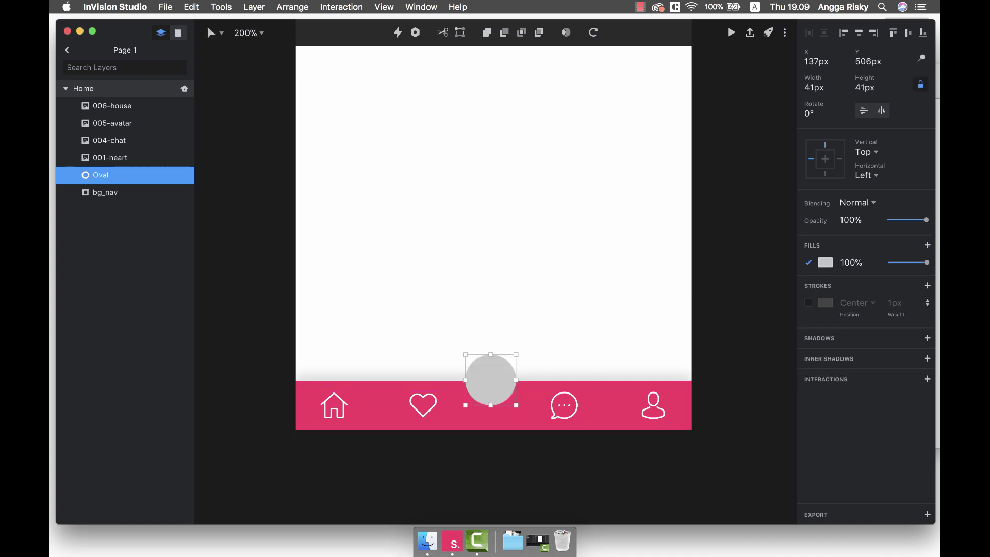
- Resize the circle to 40 × 40 px and center it on the bar's upper edge at X 140 px, Y 508 px
left_click(810, 87)
type("40")
key("Return")
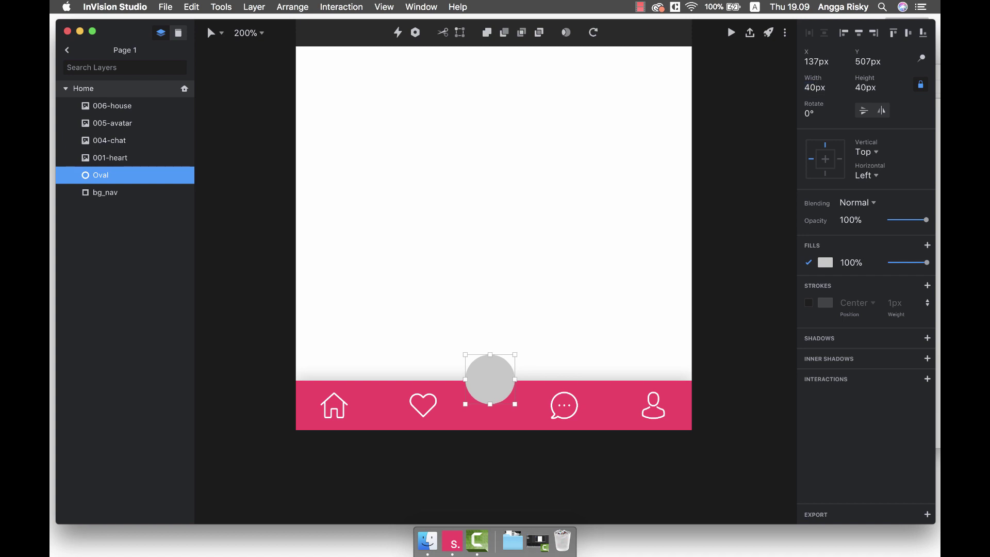
left_click_drag(490, 379, 494, 380)
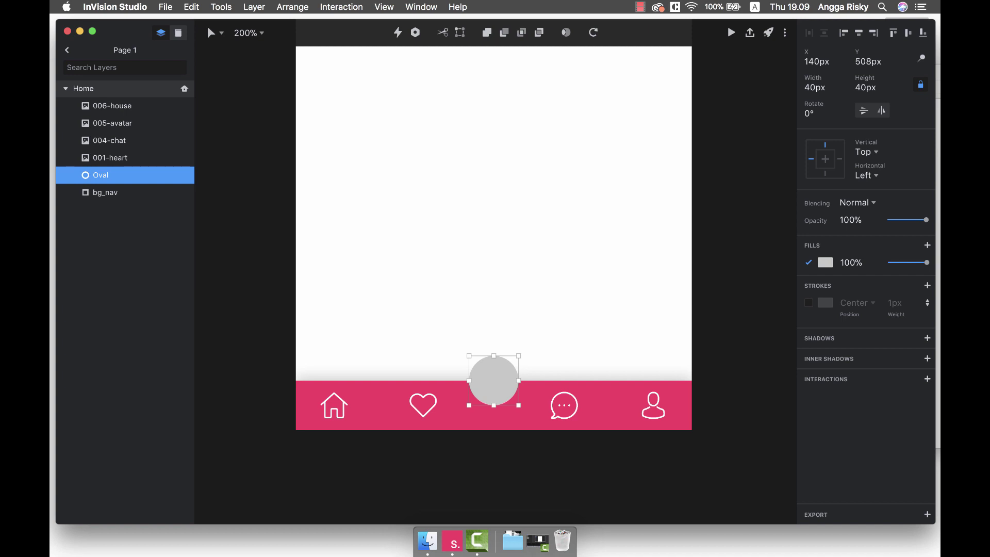
- Rename the circle layer to bg_btn and place it in a new group named btn
double_click(100, 175)
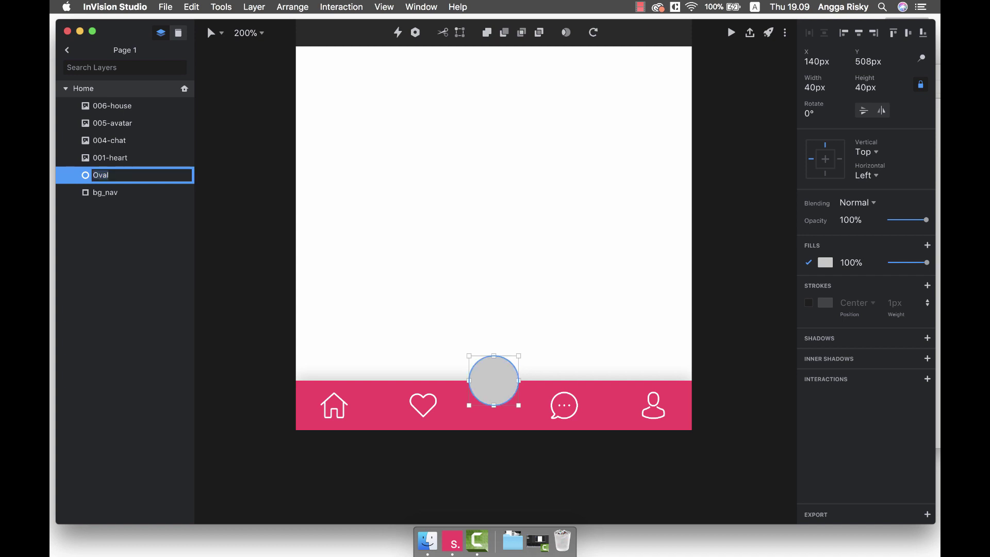
type("bg_btn")
key("Return")
key("super+g")
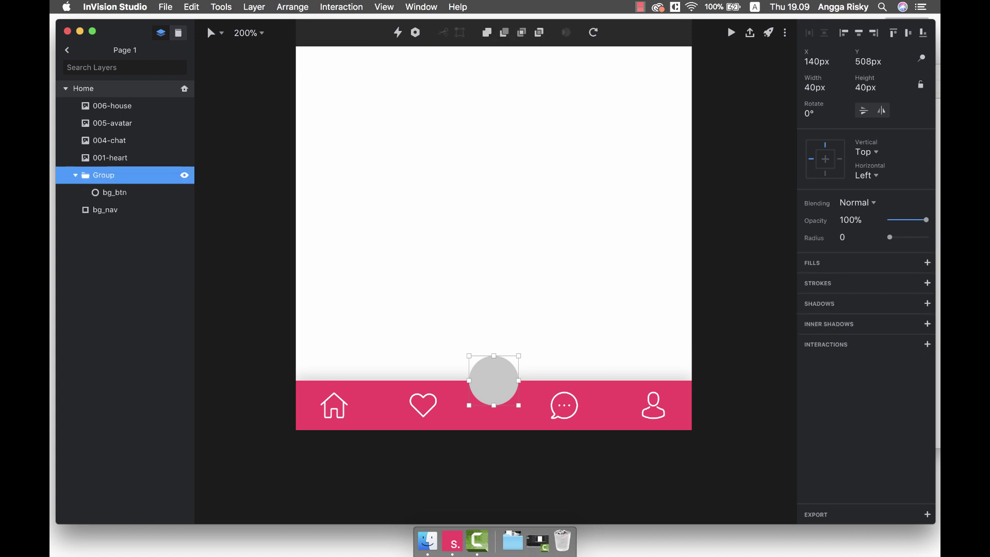
key("super+r")
type("btn")
key("Return")
- Set the bg_btn circle's fill color to hex ff3366, matching the navigation bar
left_click(114, 192)
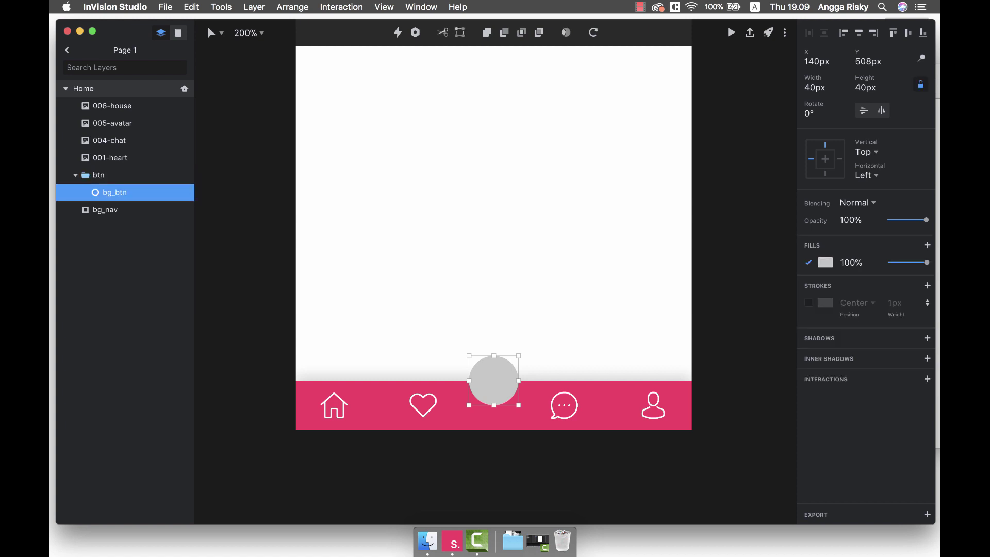
left_click(825, 263)
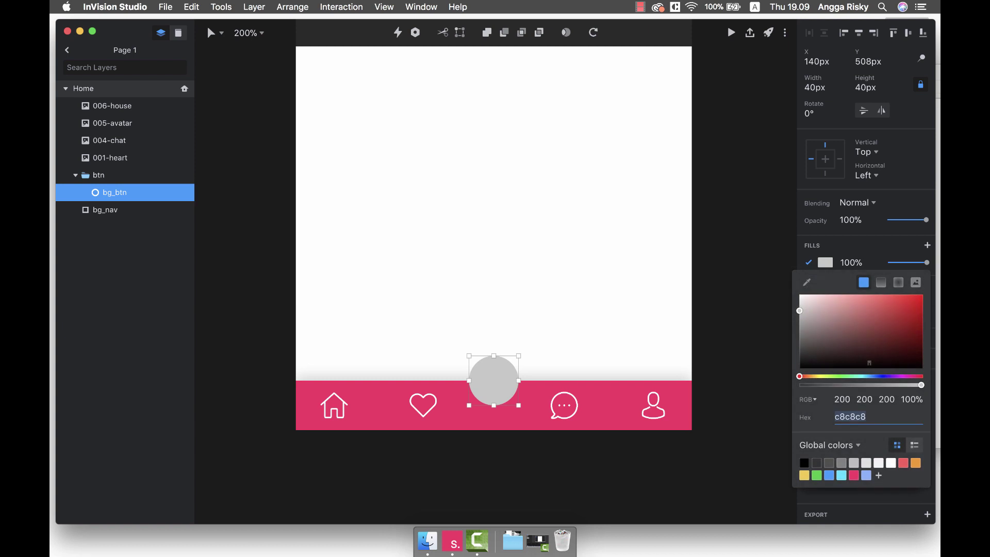
type("ff3366")
key("Return")
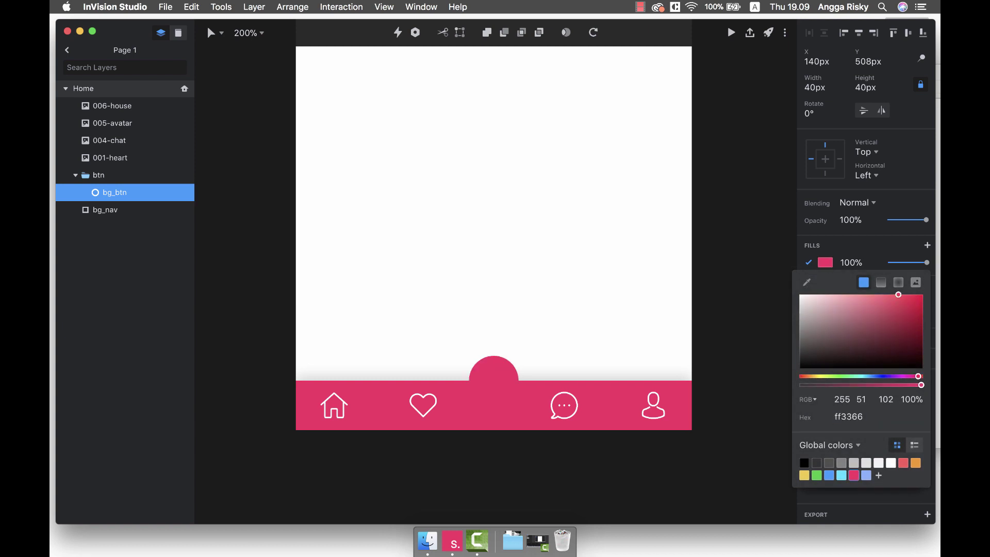
- Add a white, centered 2 px stroke to the bg_btn circle
key("Escape")
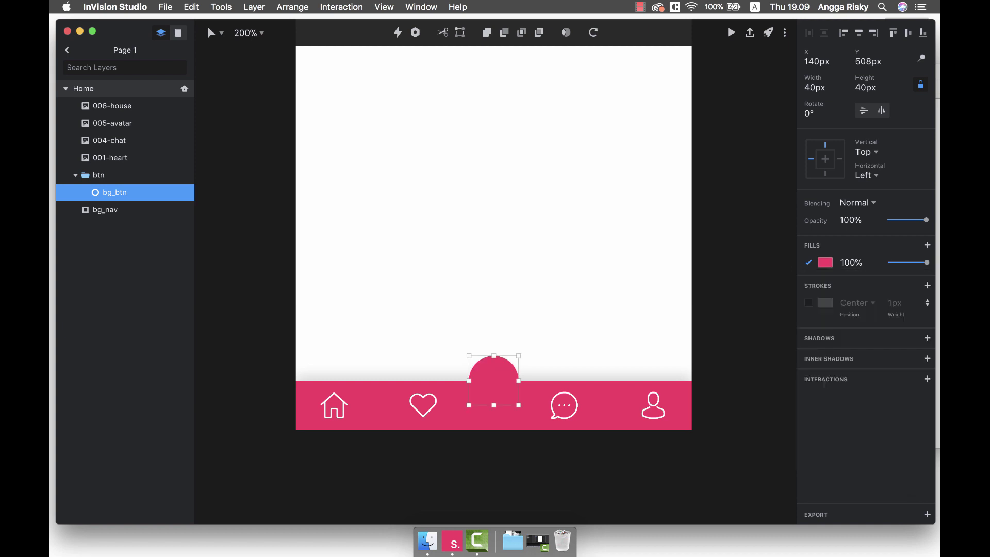
left_click(809, 302)
left_click(895, 303)
type("2")
key("Return")
left_click(825, 303)
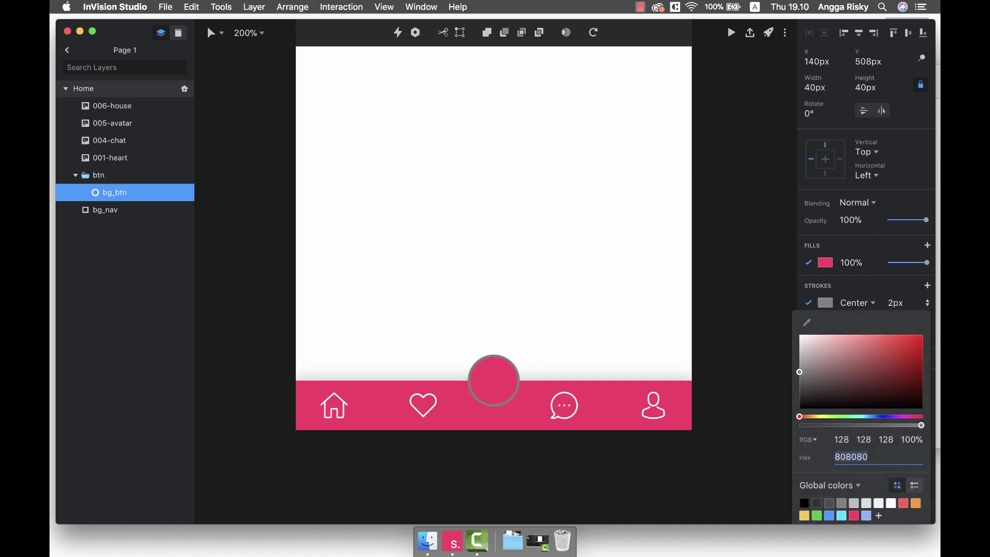
left_click(891, 502)
key("Escape")
key("Escape")
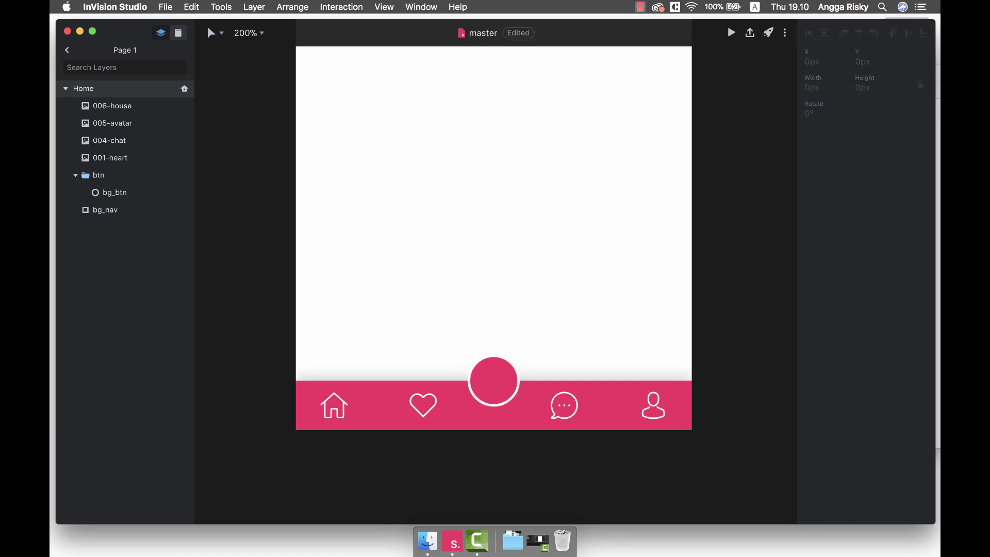
- Move the chat icon 10 px right and the heart icon 10 px left, away from the central button, and save the document
key("super+0")
scroll(495, 258, "up", 2)
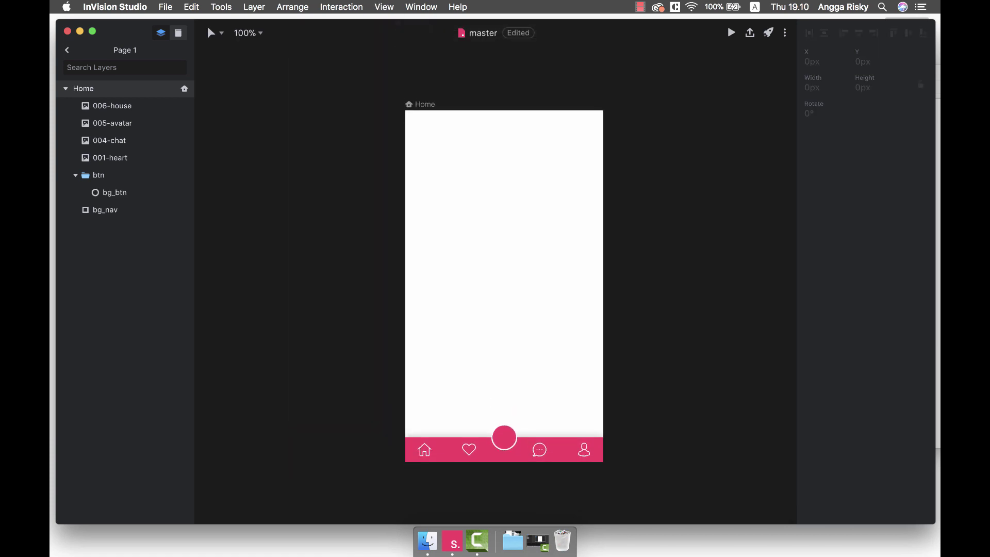
scroll(495, 257, "down", 2)
key("super+plus")
scroll(519, 268, "down", 5)
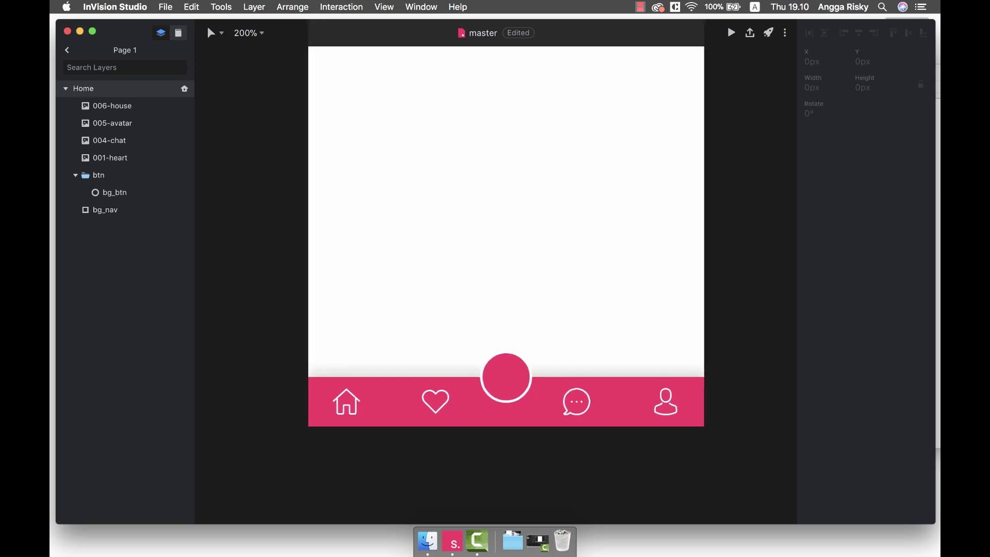
left_click(110, 140)
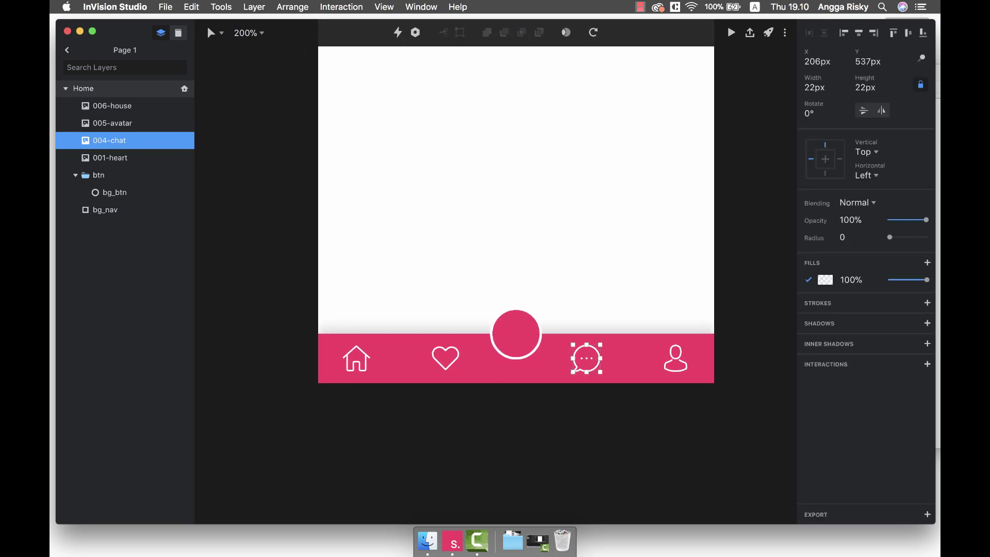
key("shift+Right")
left_click(110, 157)
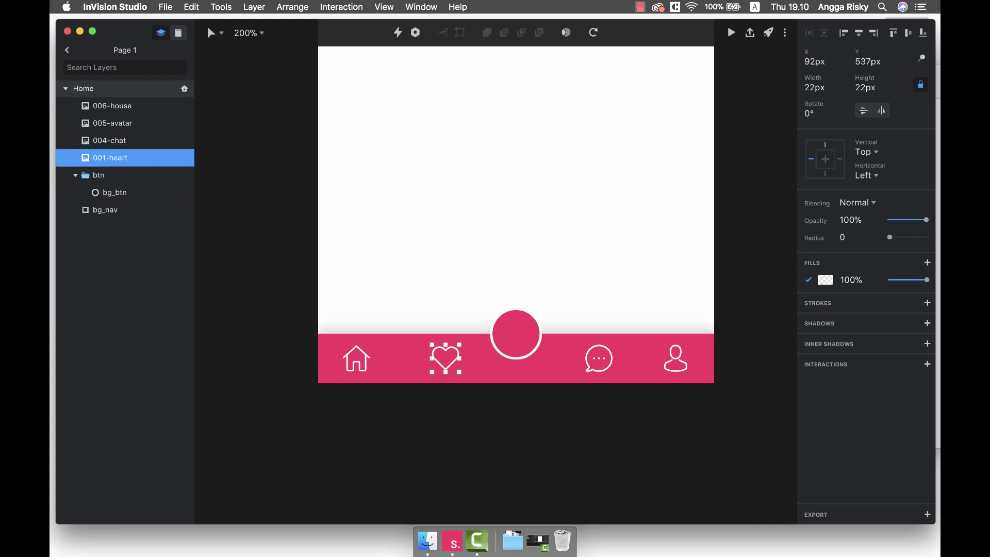
key("shift+Left")
key("Escape")
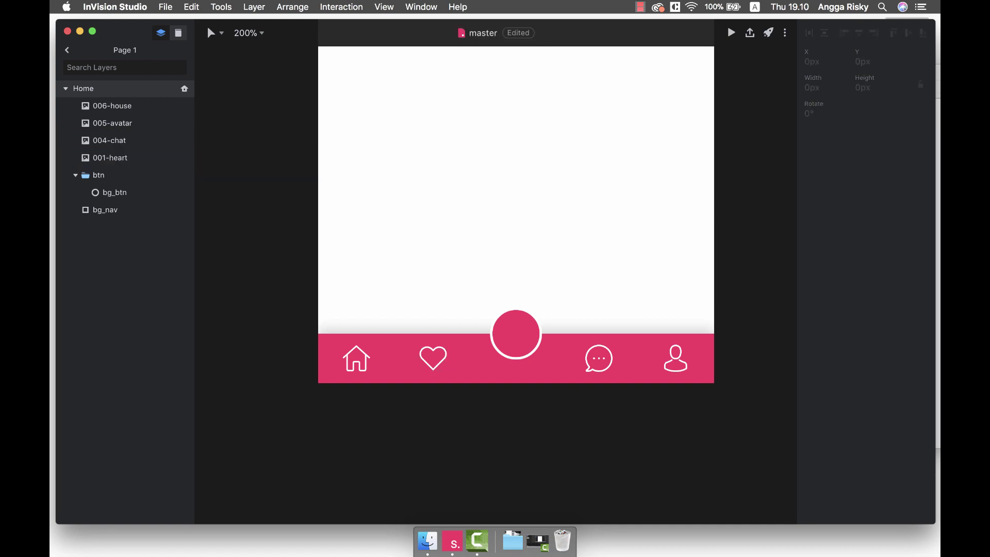
key("super+minus")
key("super+equal")
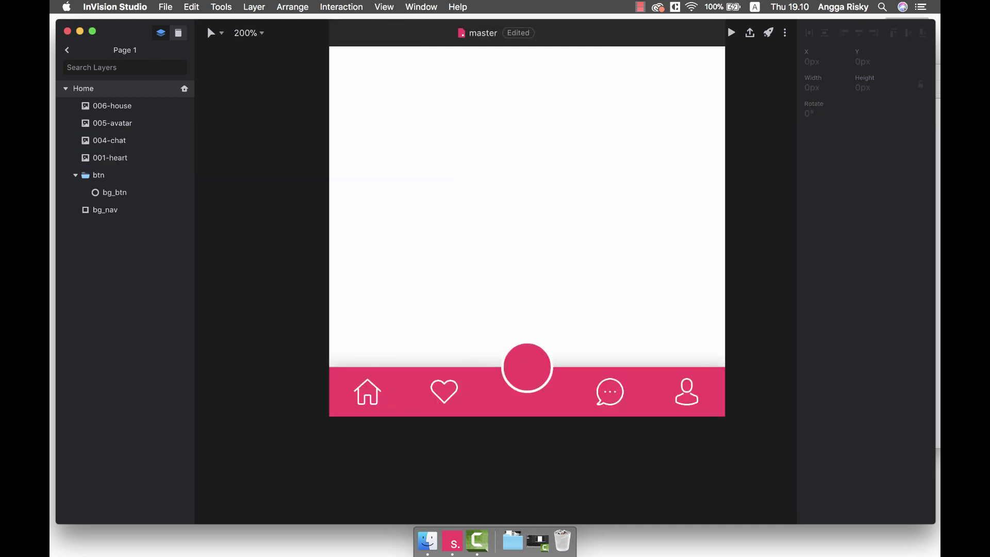
key("super+s")
- Draw a vertical line about 18.5 px tall with the Pen tool inside the central circle, above bg_btn in the btn group
left_click(98, 175)
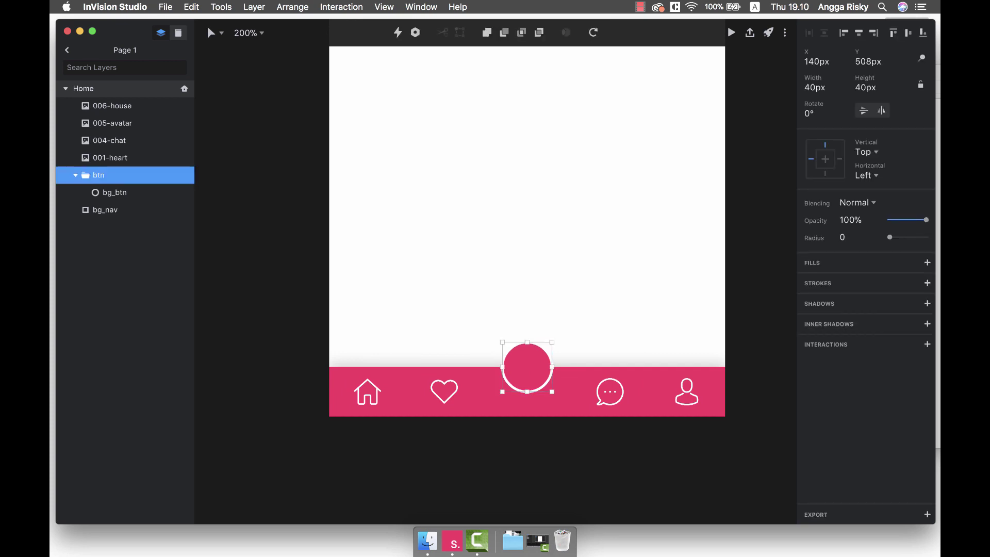
left_click(114, 192)
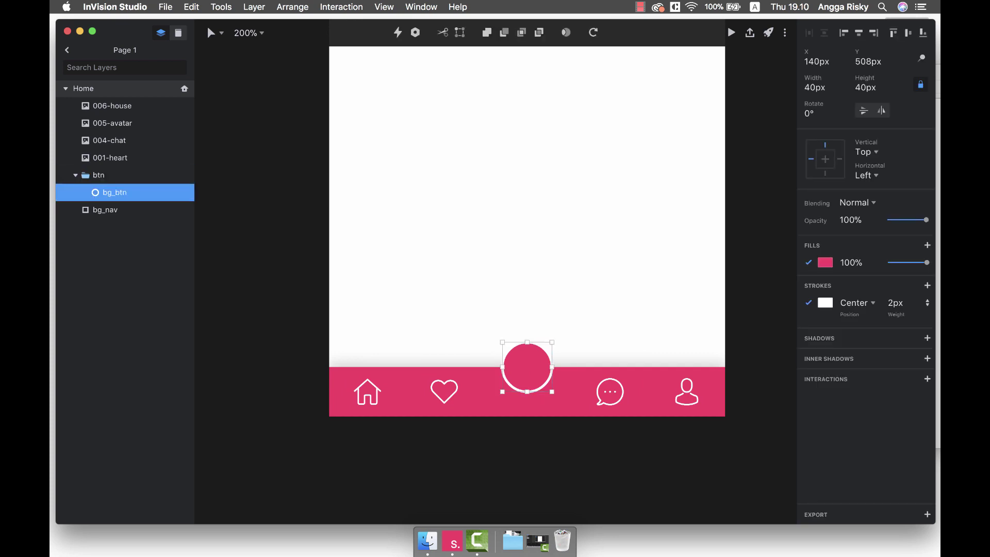
scroll(521, 221, "right", 2)
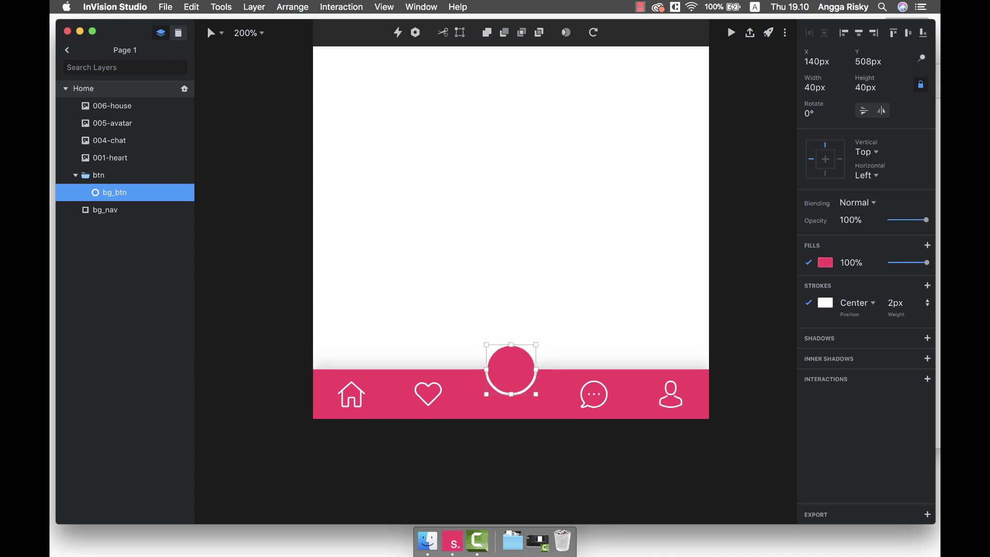
scroll(511, 232, "right", 2)
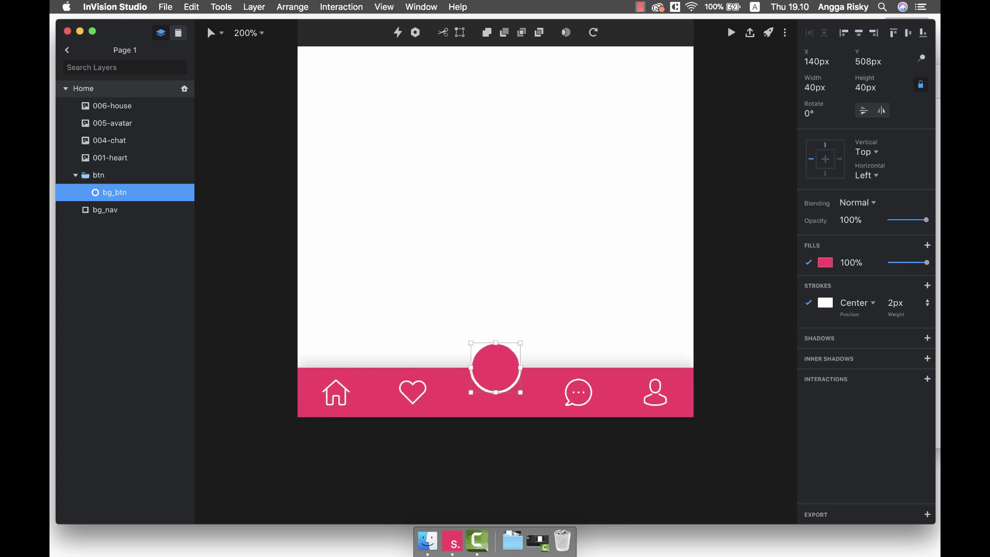
mouse_move(212, 33)
left_click(211, 102)
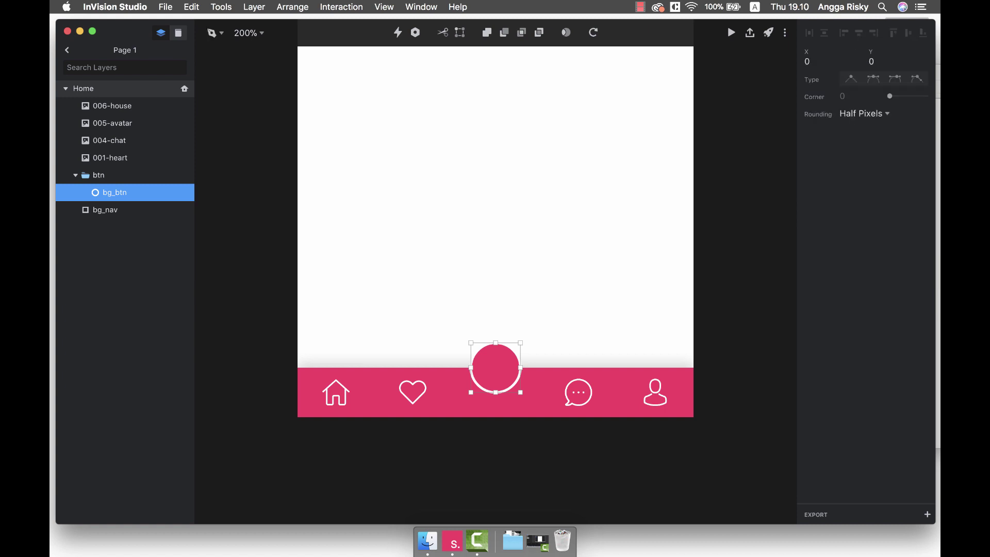
left_click(495, 354)
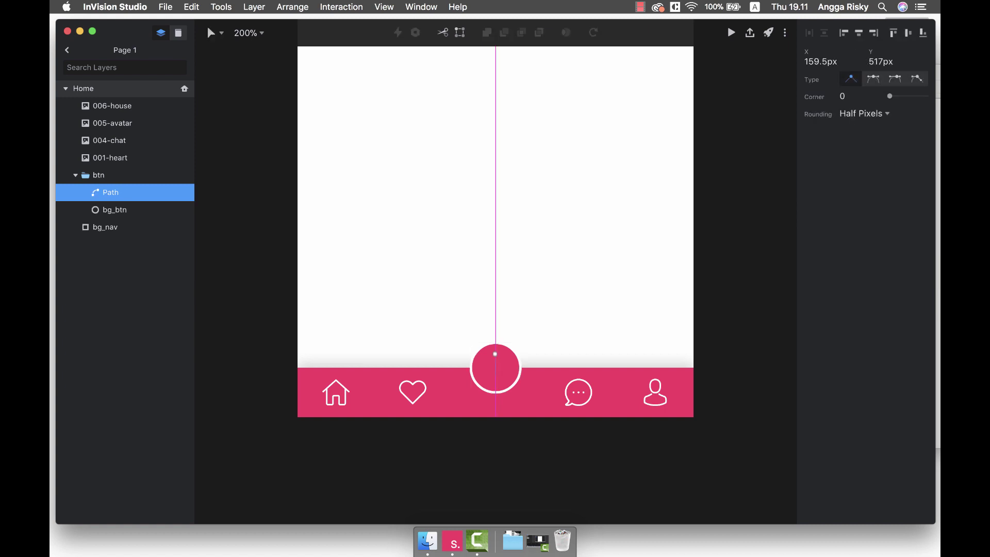
left_click(495, 374)
key("Escape")
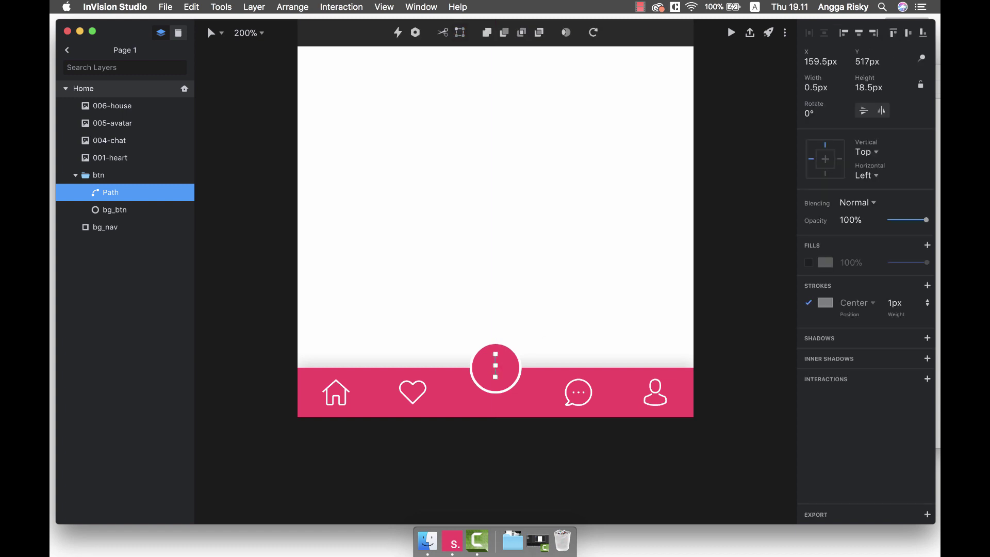
- Set the vertical line's stroke to 2 px weight and white, hex ffffff
left_click(894, 302)
type("2")
key("Return")
left_click(825, 303)
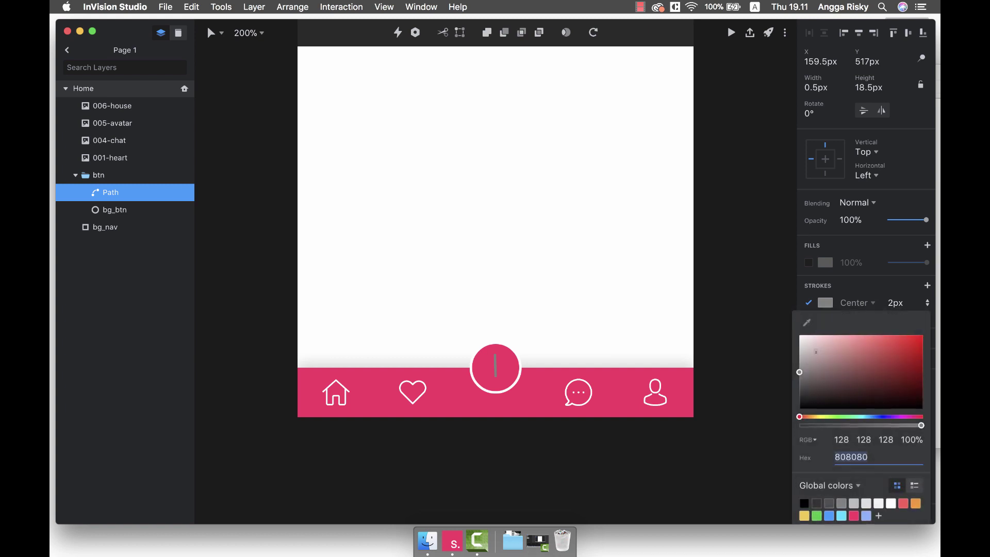
type("ffffff")
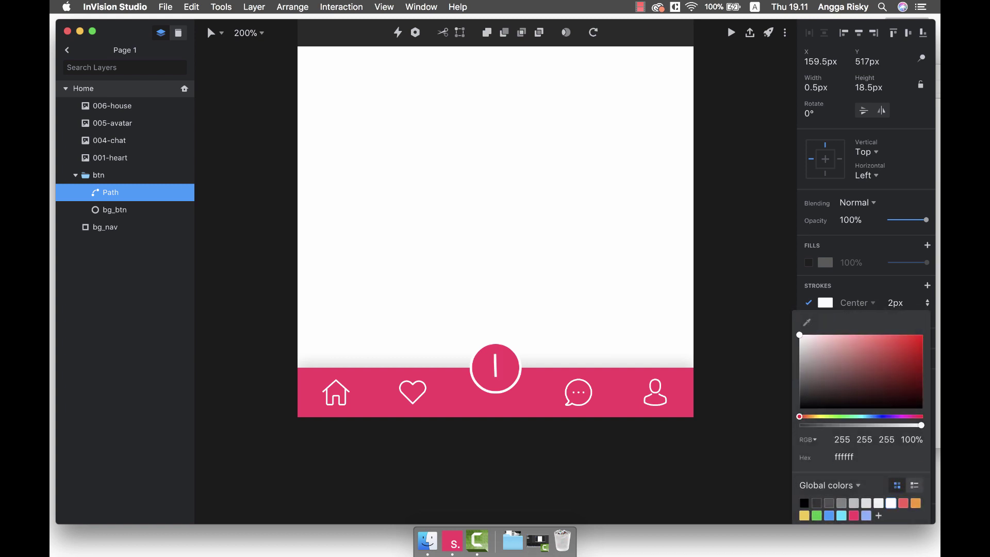
key("Return")
scroll(495, 232, "left", 3)
scroll(495, 233, "down", 2)
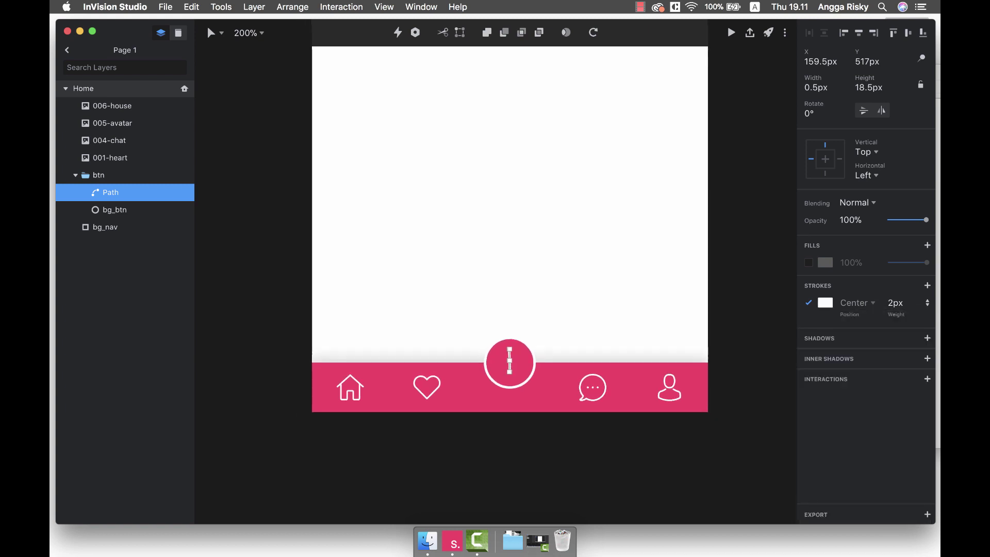
key("Escape")
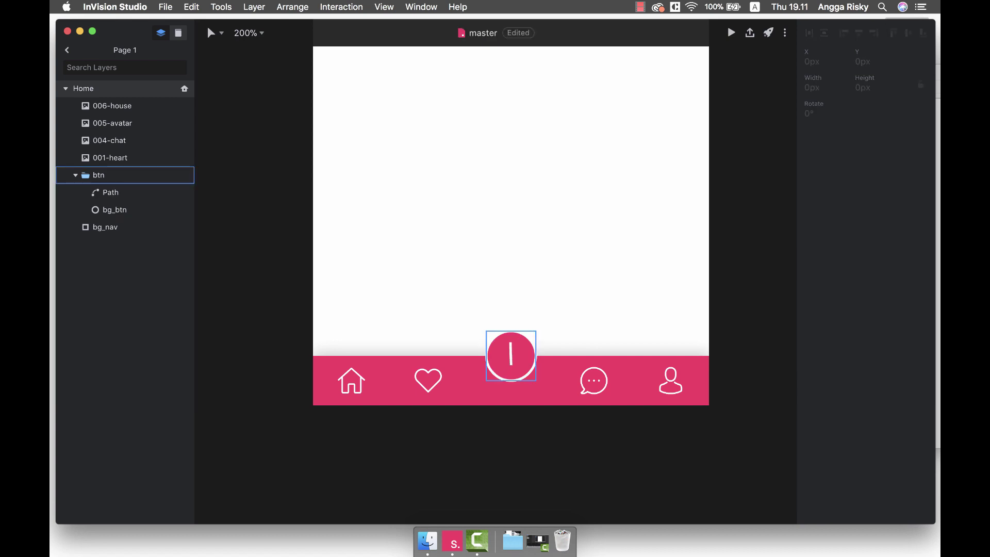
- Try widths of 2 px and 1 px on the vertical line, and set its width back to 0.5 px
left_click(111, 192)
key("super+plus")
scroll(495, 284, "down", 3)
scroll(496, 284, "right", 1)
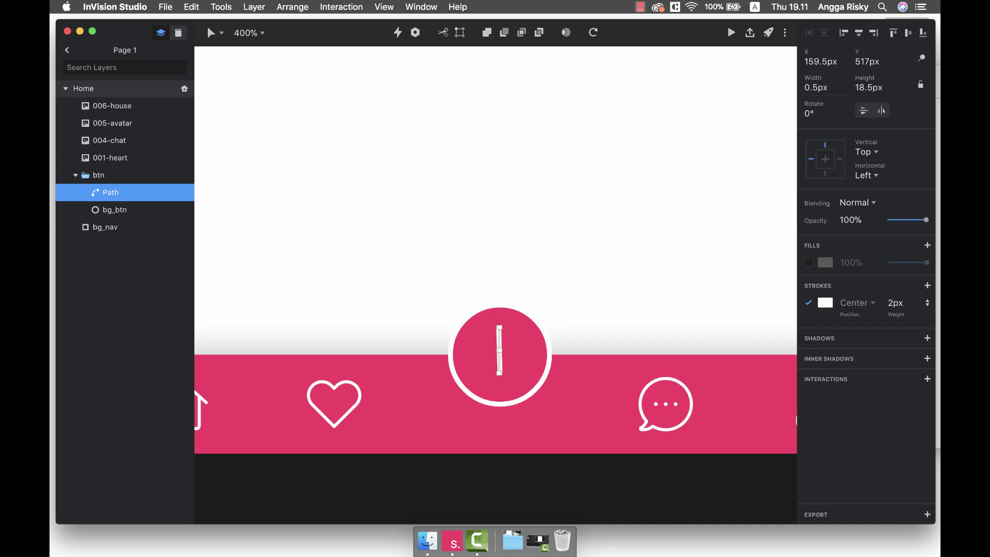
left_click(815, 87)
type("2")
key("Return")
left_click(810, 87)
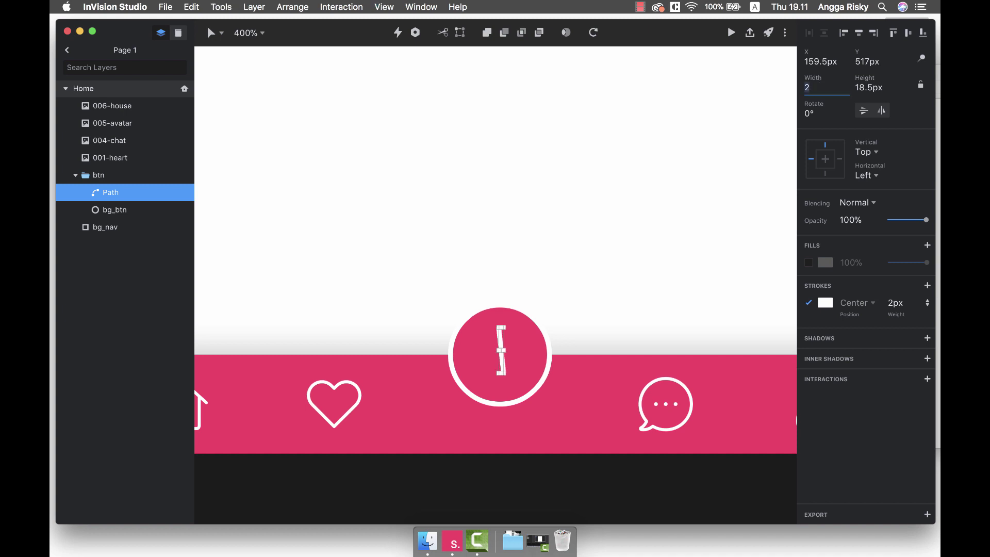
type("1")
key("Return")
type("0.5")
key("Return")
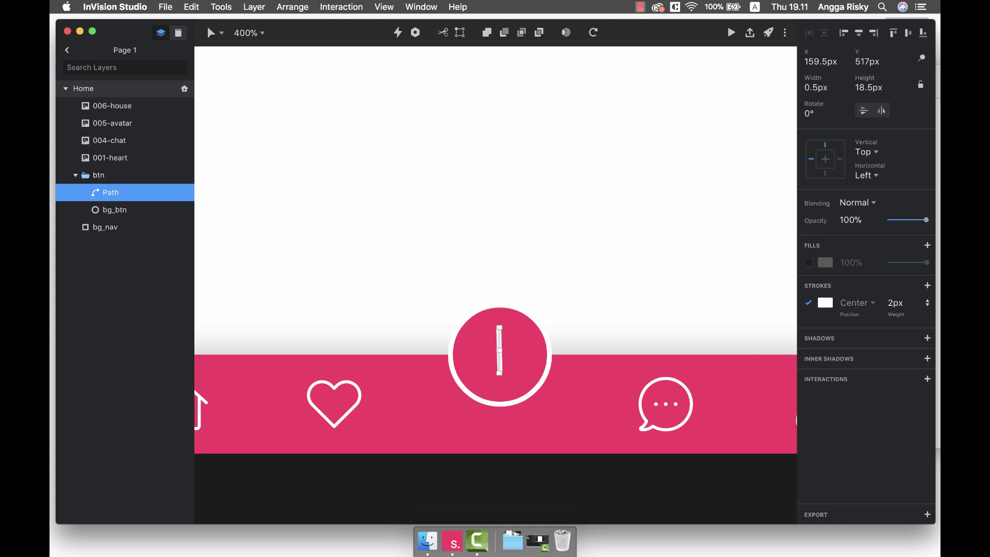
- Duplicate the vertical line and rotate the copy to 90° to form a plus sign
key("super+d")
key("super+shift+r")
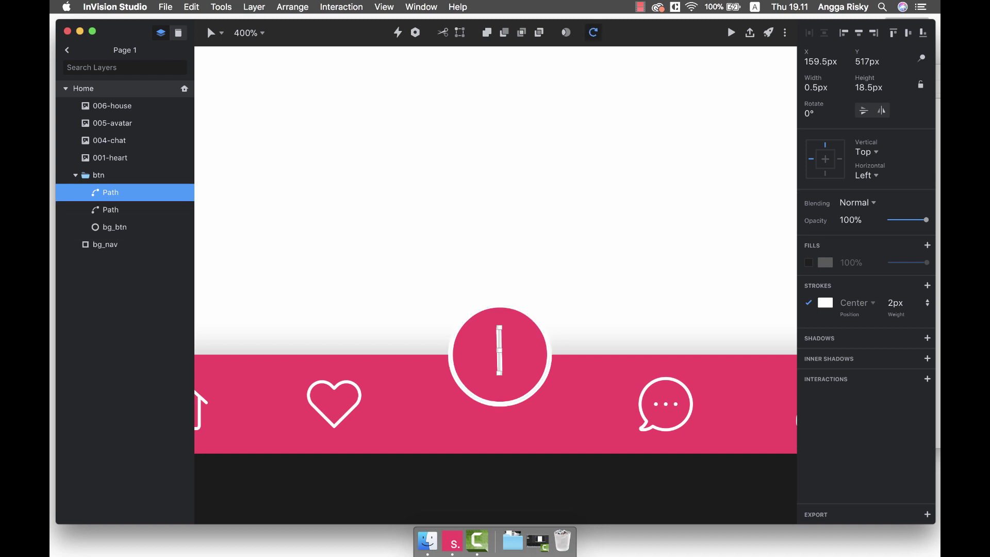
left_click_drag(499, 328, 523, 350)
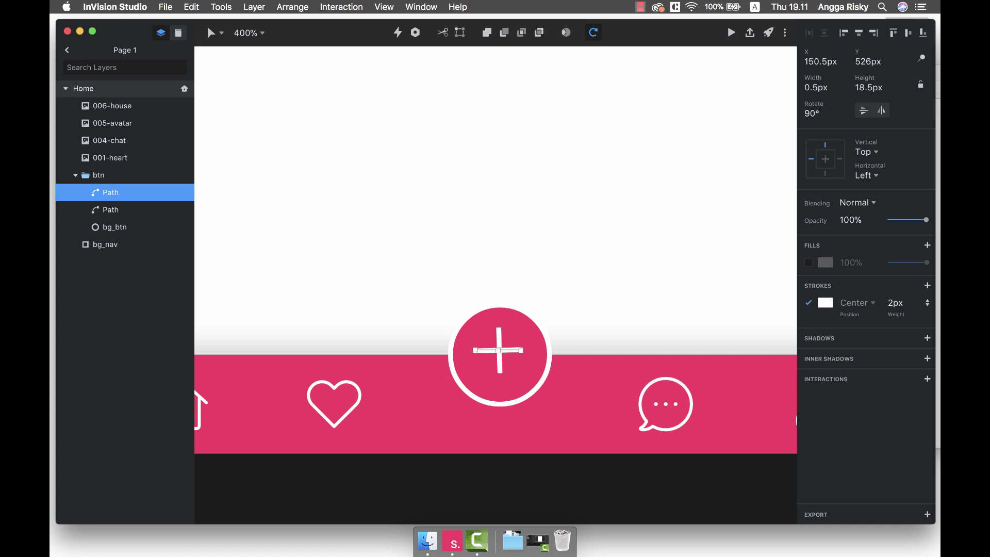
key("Escape")
scroll(495, 361, "down", 2)
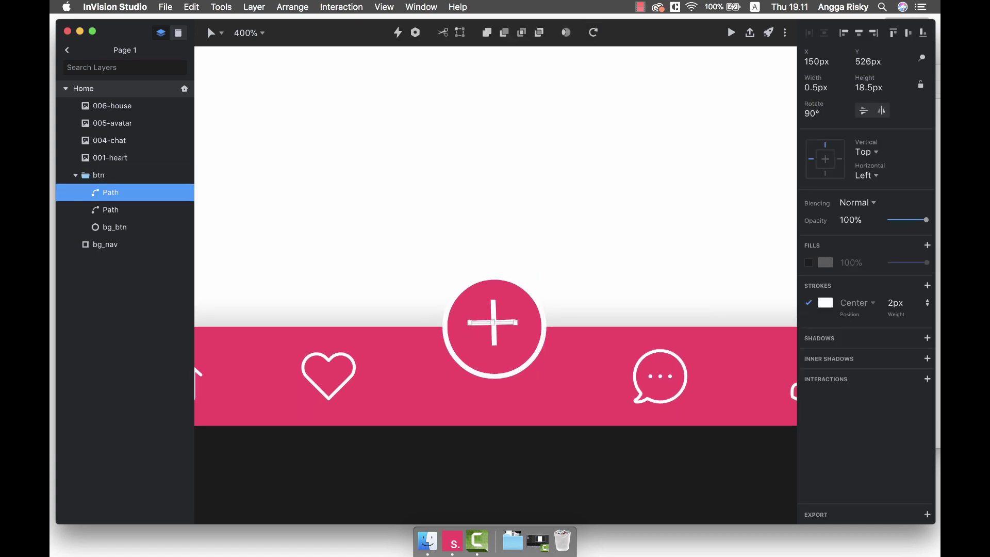
- Select both lines of the plus sign and move them down 2 px to Y 519 px, centering them vertically in the circle
left_click(493, 333, "shift")
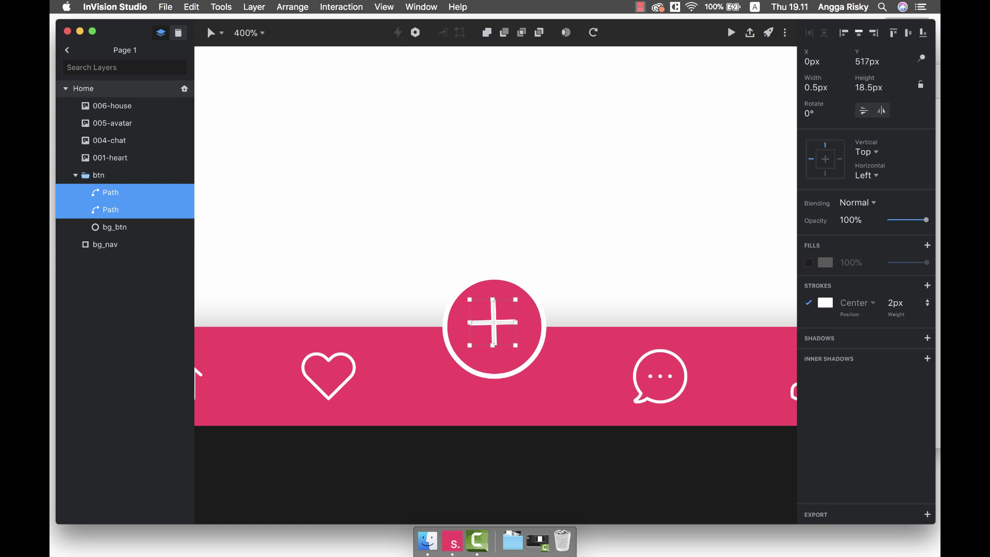
scroll(495, 350, "down", 2)
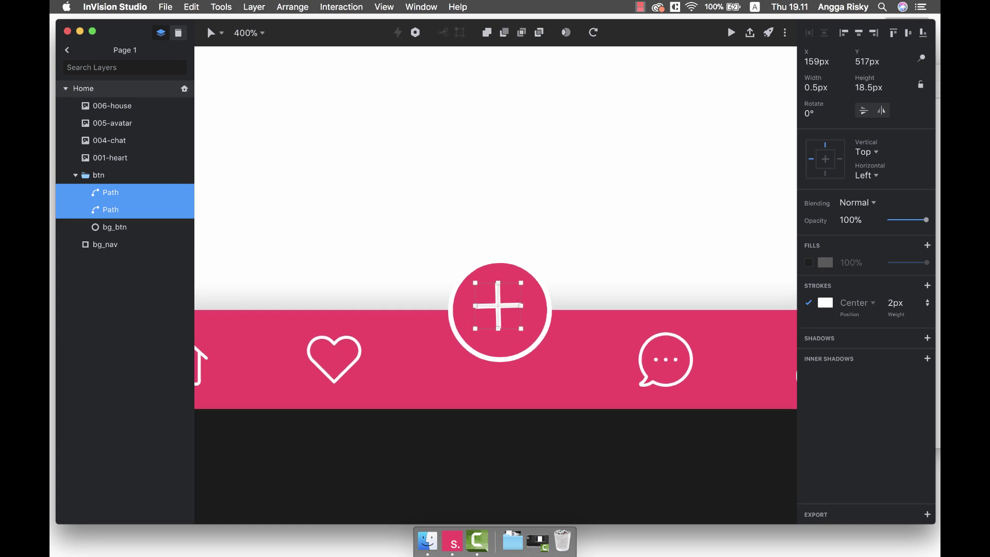
key("Down")
key("Down")
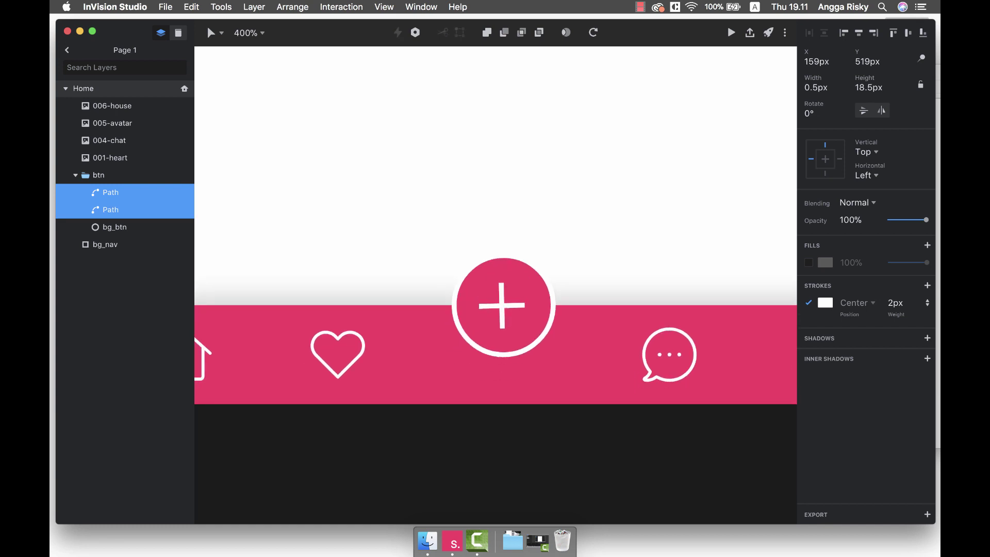
key("Up")
key("Down")
key("Up")
key("Down")
- Group the two lines and rename the group plus
key("super+g")
key("super+r")
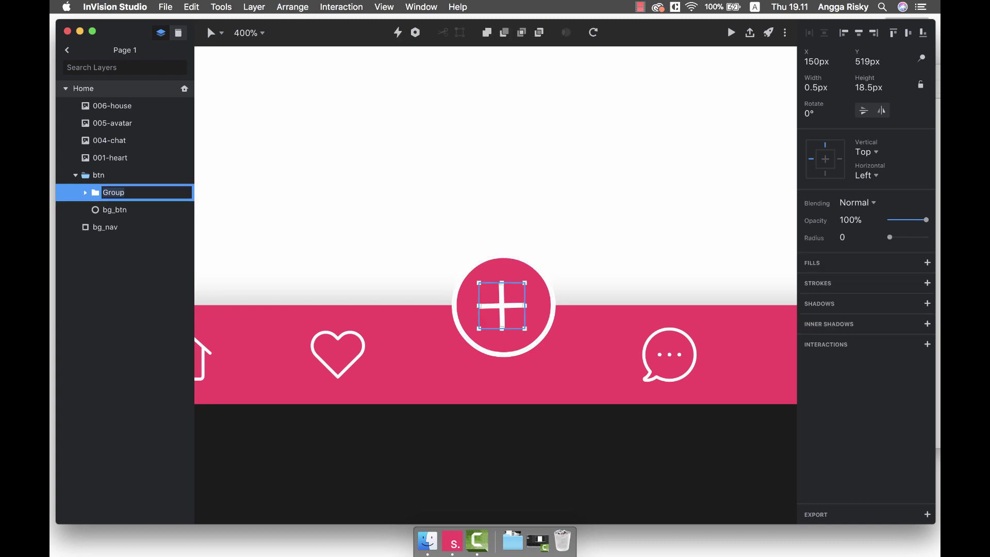
type("plus")
key("Return")
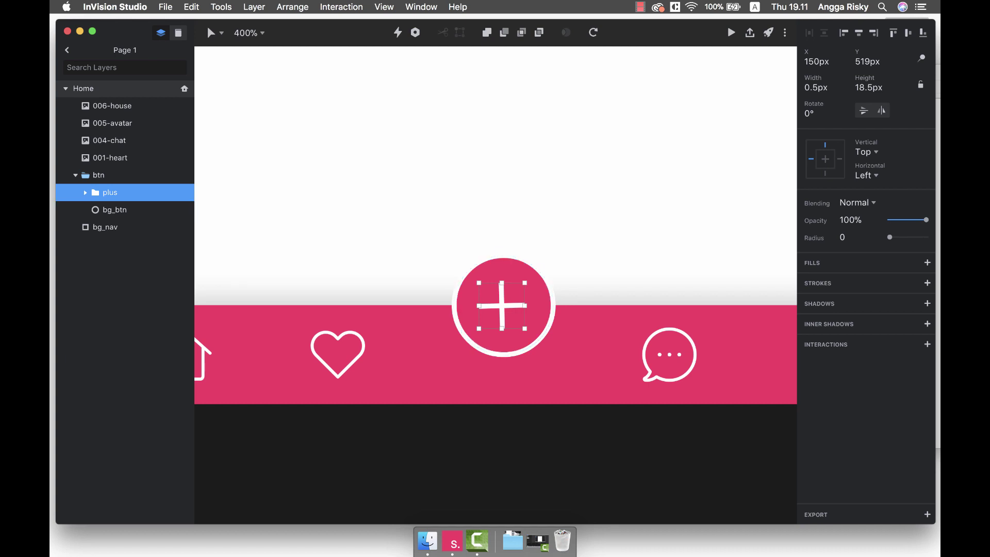
- Rotate the plus group to 1° to straighten its lines, and scale it down slightly, centered within the circular button
key("super+shift+r")
mouse_move(524, 283)
left_mouse_down()
mouse_move(529, 289)
mouse_move(525, 283)
left_mouse_up()
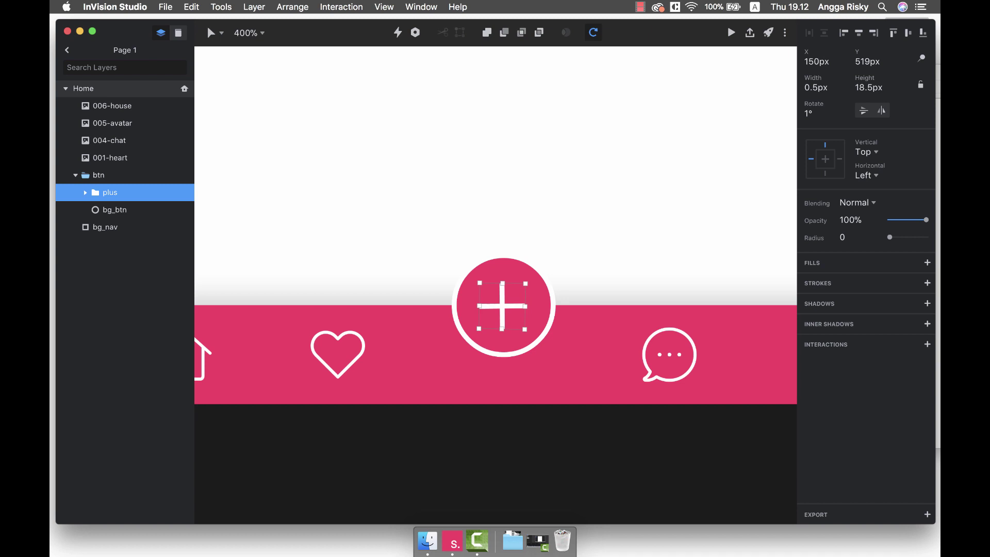
key("super+shift+r")
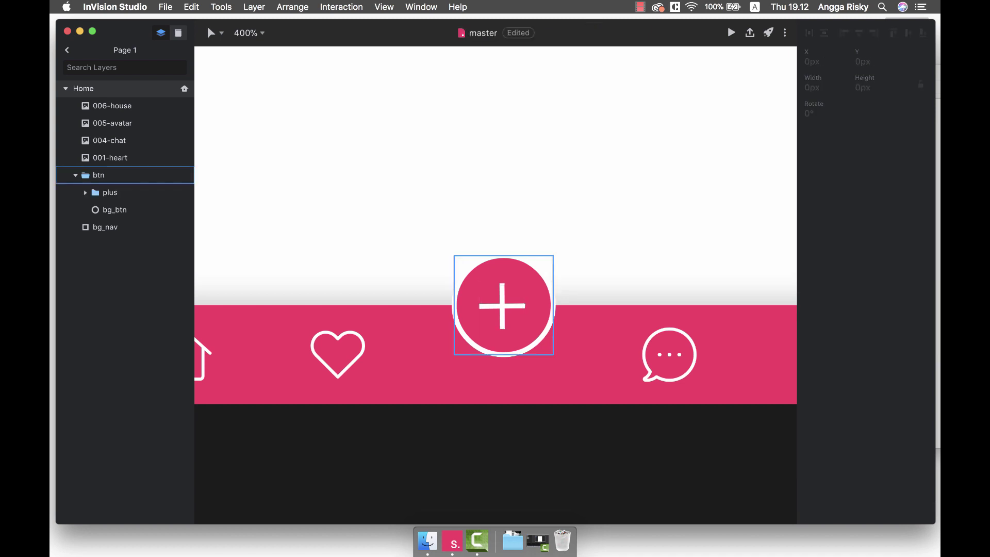
left_click_drag(525, 328, 503, 304)
key("Escape")
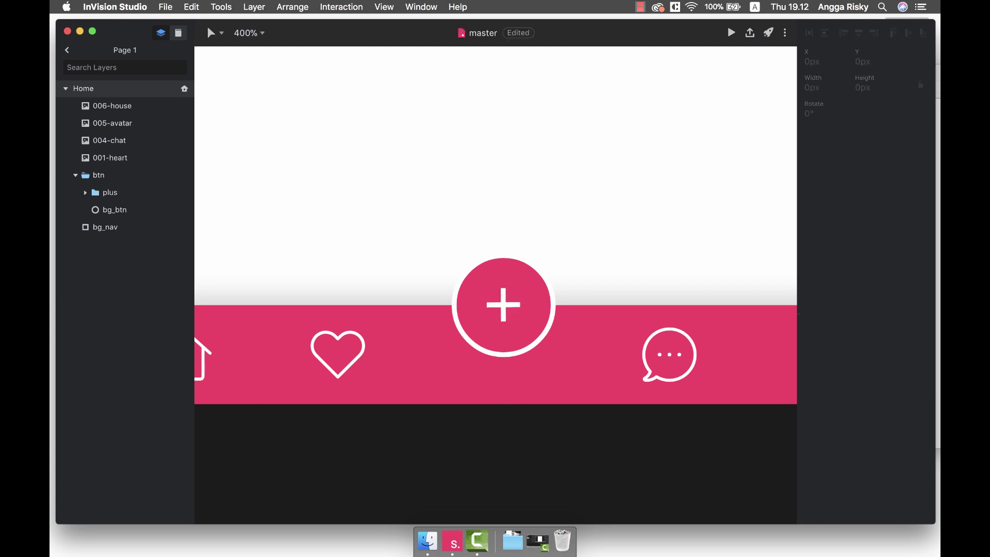
key("super+minus")
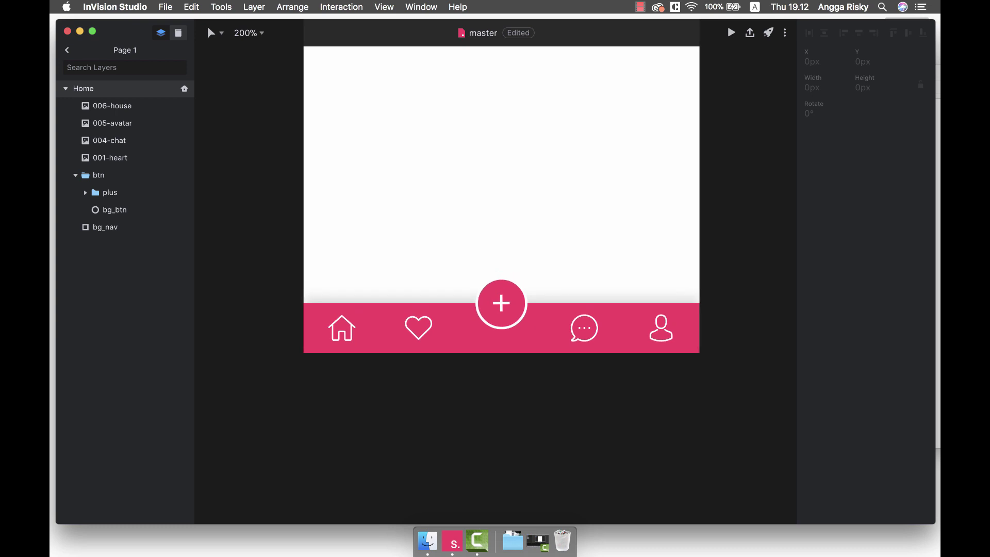
- Give both line paths of the plus sign rounded stroke ends and save the document
scroll(508, 232, "up", 5)
key("super+s")
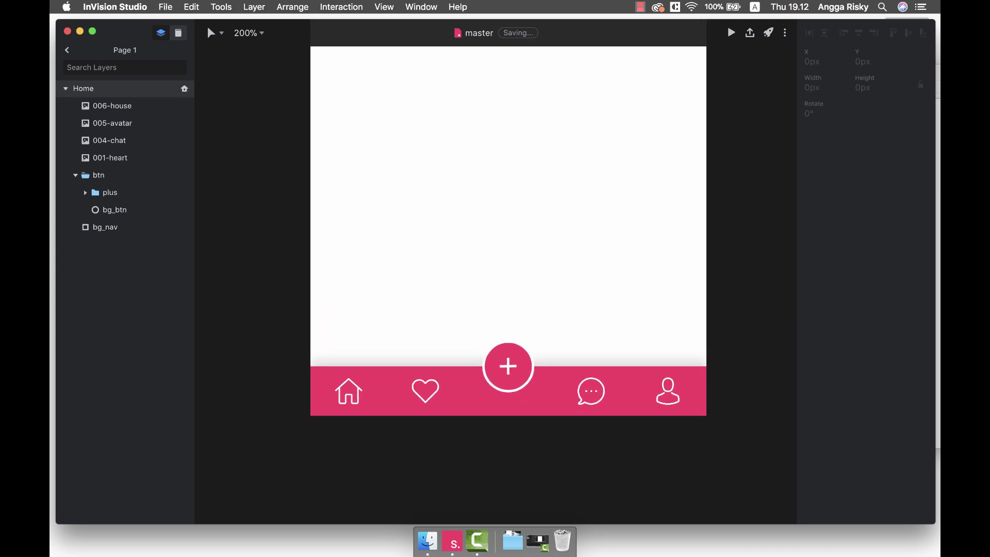
key("super+plus")
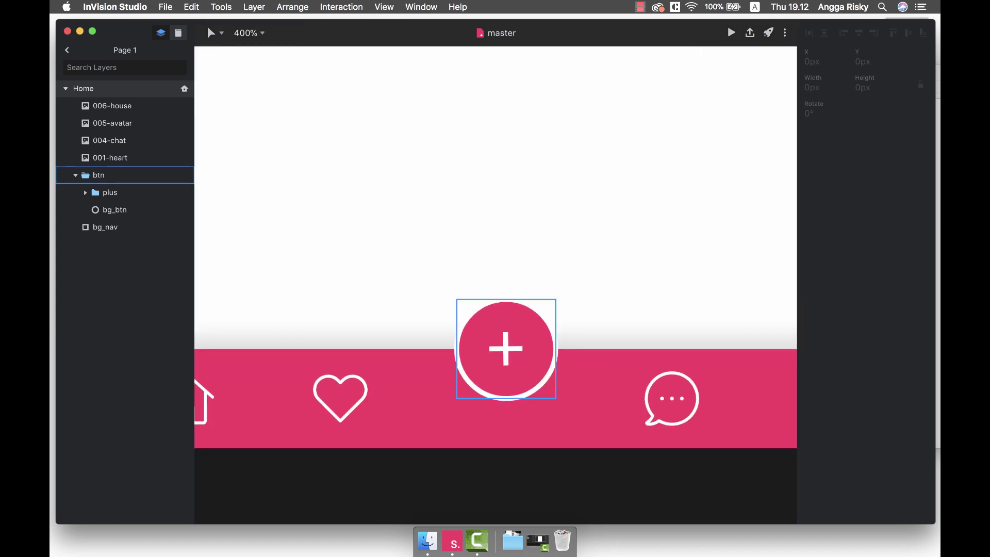
left_click(110, 192)
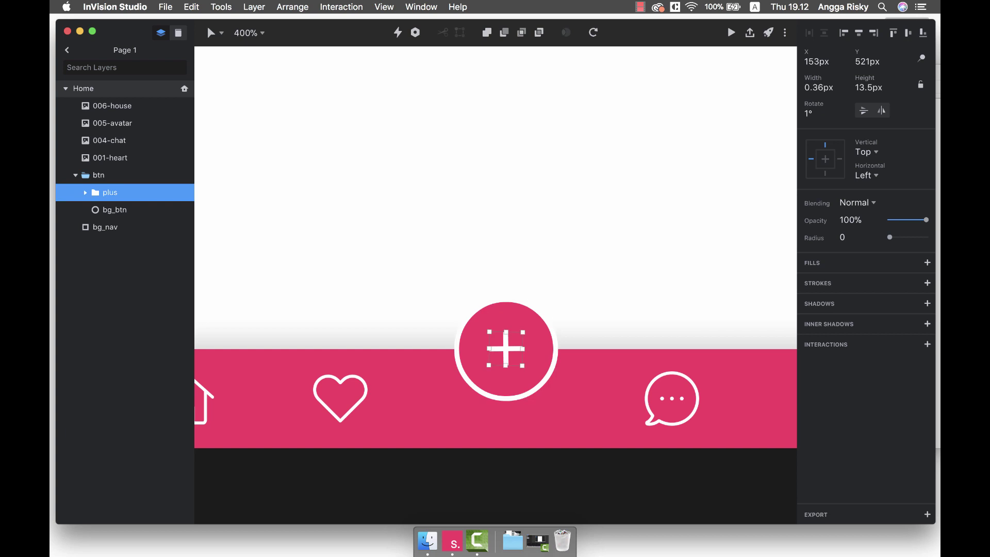
key("Return")
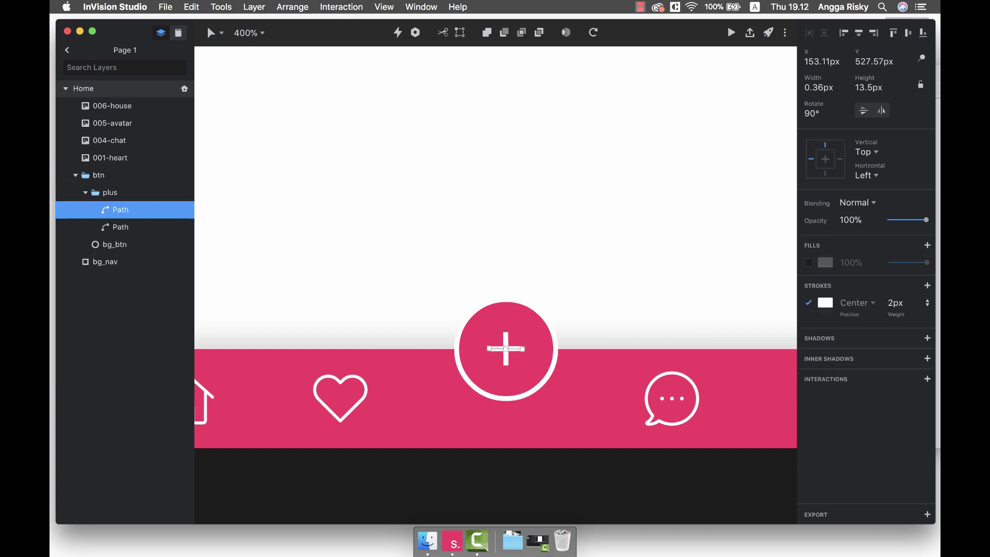
left_click(120, 227, "shift")
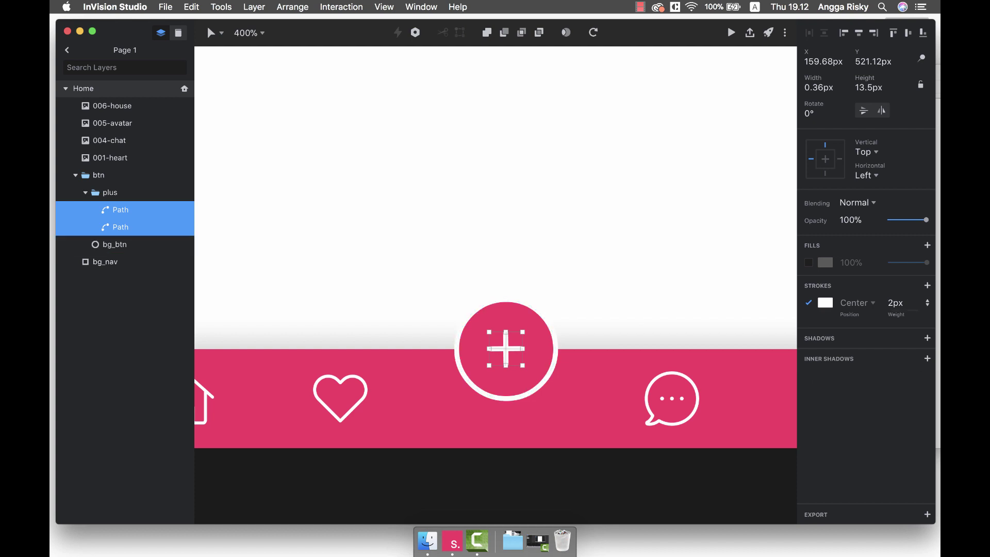
left_click(927, 303)
left_click(866, 337)
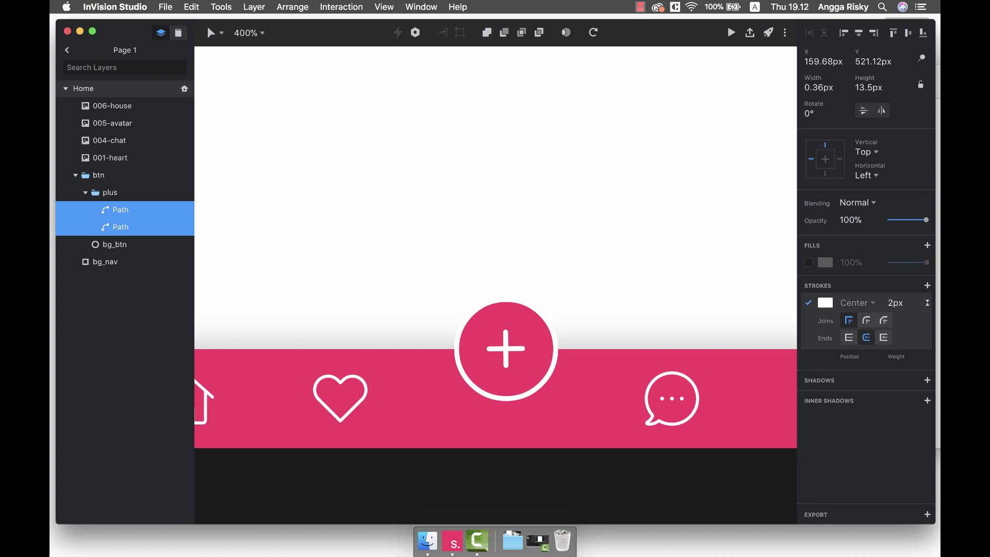
key("Escape")
key("super+s")
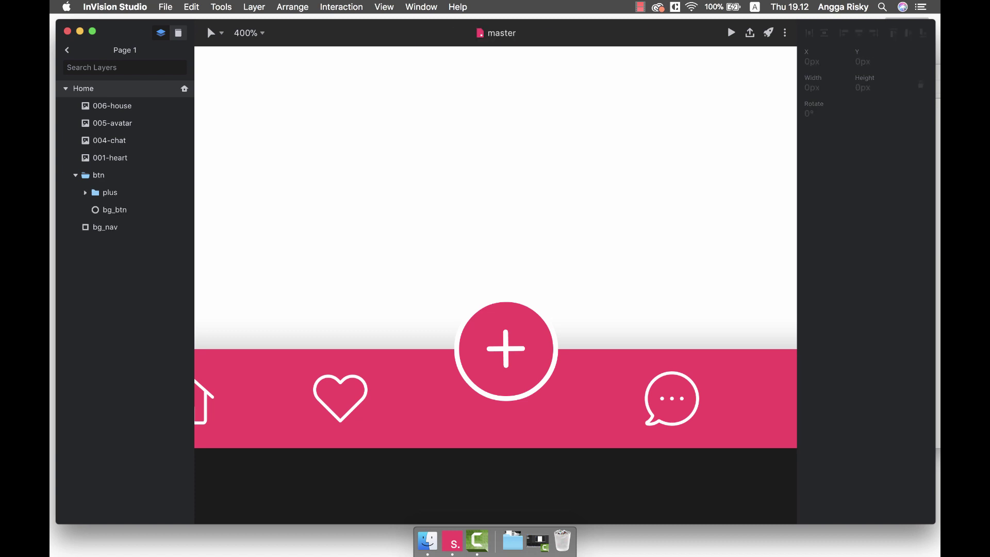
- Place a copy of the bg_btn circle outside the btn group, directly beneath it in the layer order, and rename it bg_menu
key("super+minus")
key("super+equal")
left_click(114, 210)
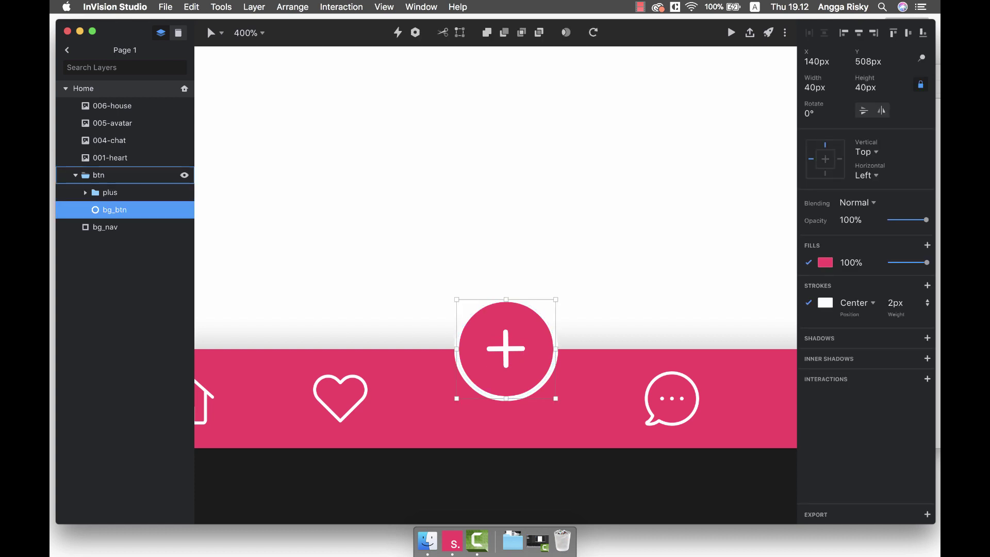
left_click(75, 175)
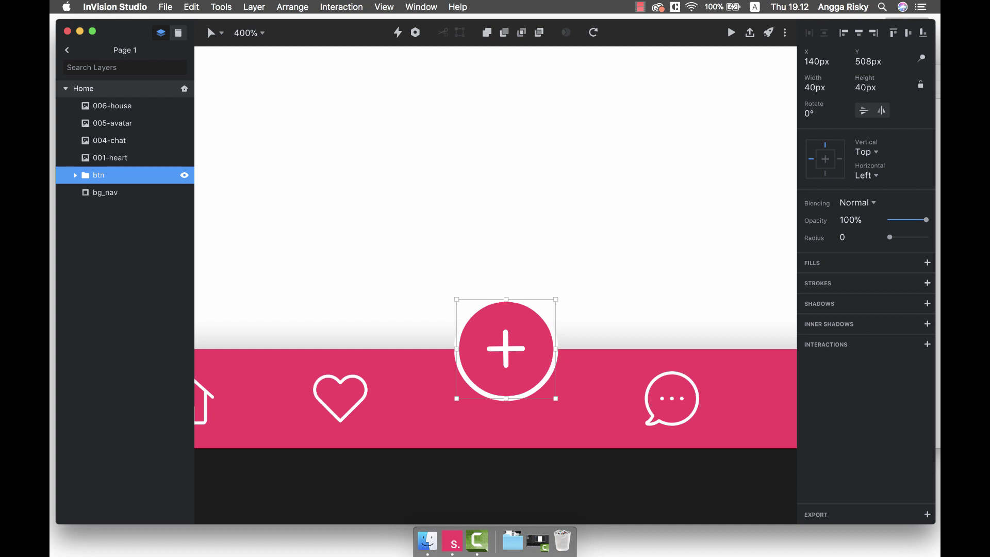
key("super+z")
left_click_drag(103, 174, 103, 200)
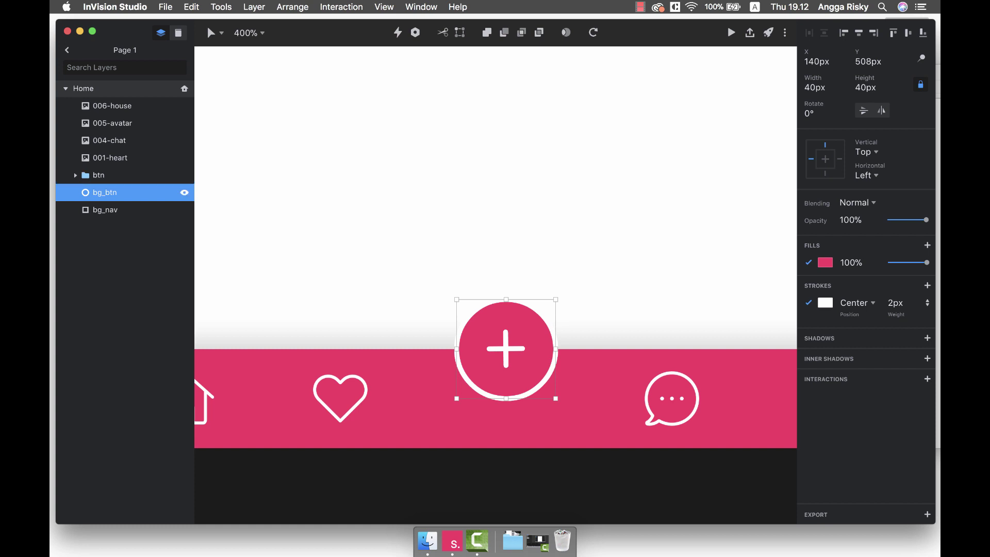
double_click(104, 193)
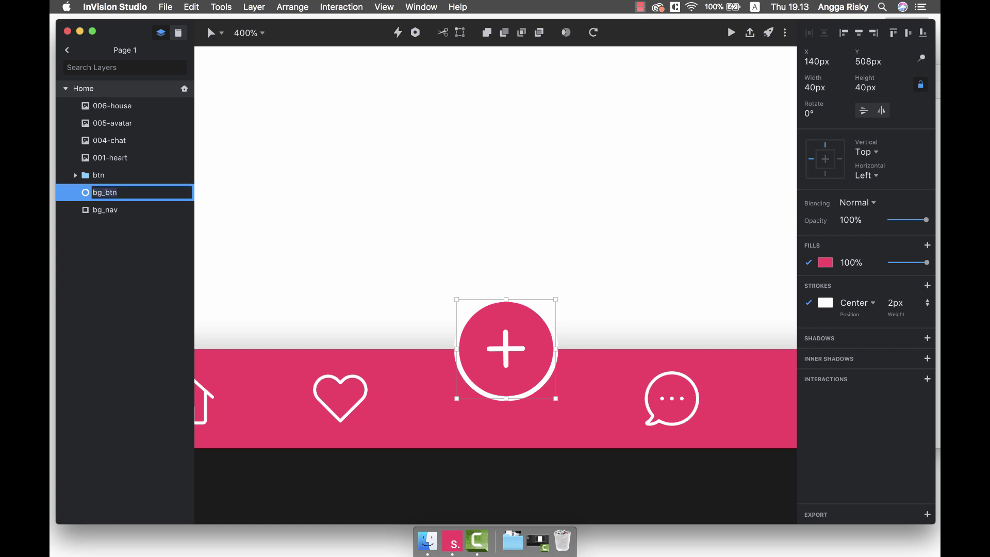
type("bg_menu")
key("Return")
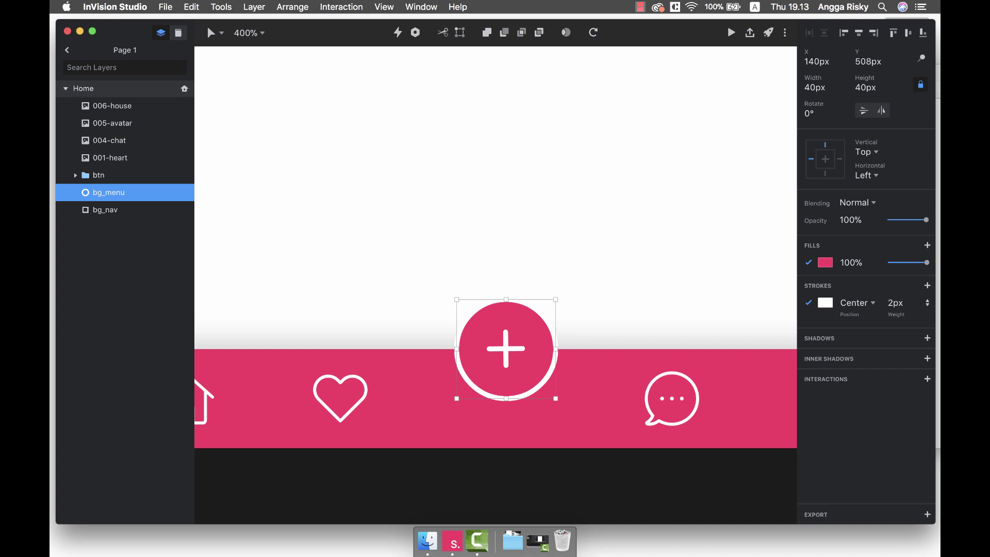
- Turn off the stroke of bg_menu and rotate the circle to 60°
left_click(809, 303)
left_click(593, 32)
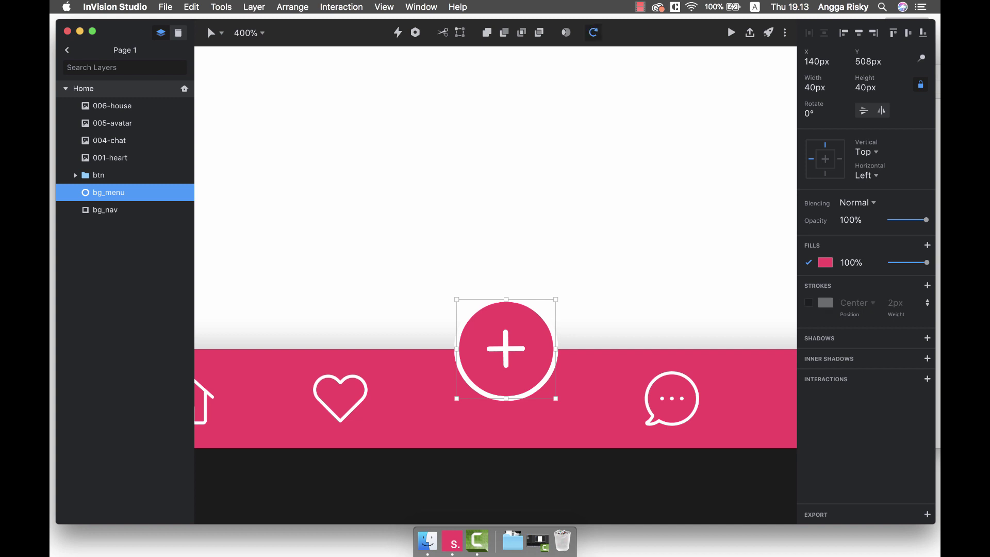
left_click_drag(557, 401, 489, 419)
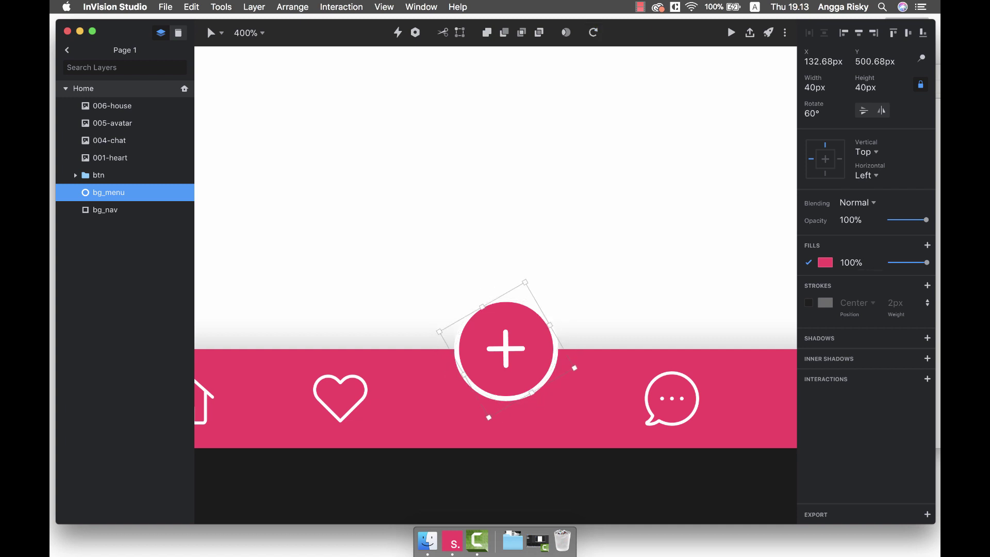
left_click(825, 263)
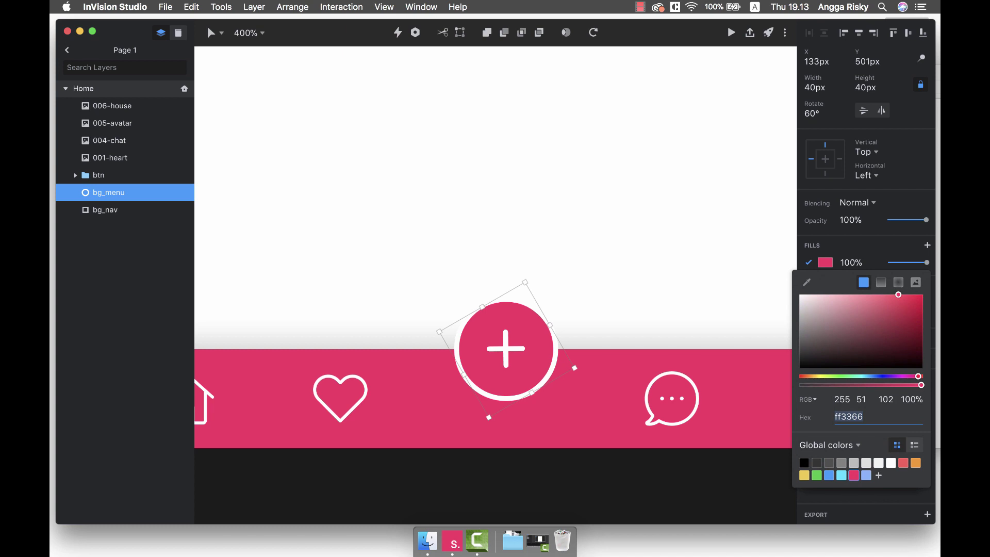
key("Escape")
key("Escape")
key("Escape")
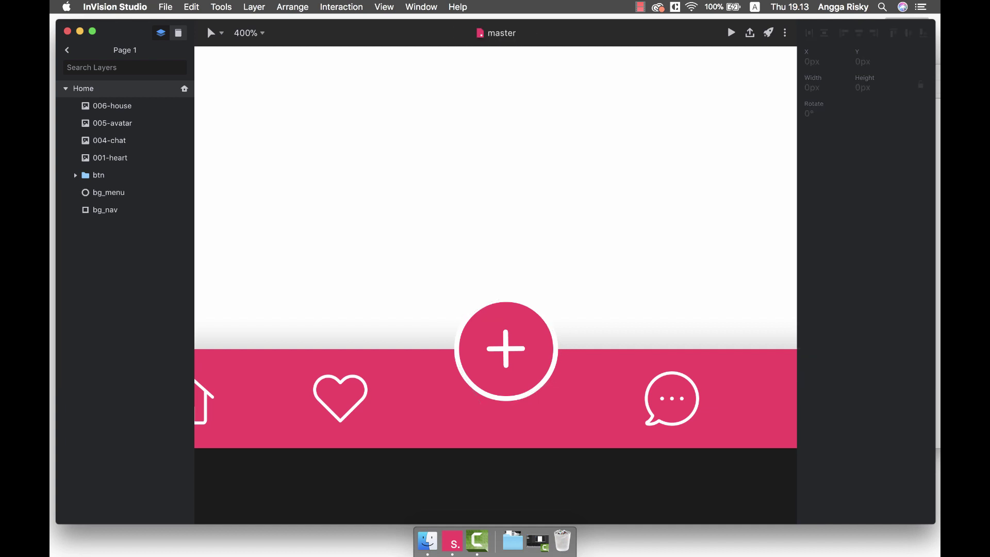
- Duplicate the whole Home artboard with all its layers
key("super+minus")
key("super+minus")
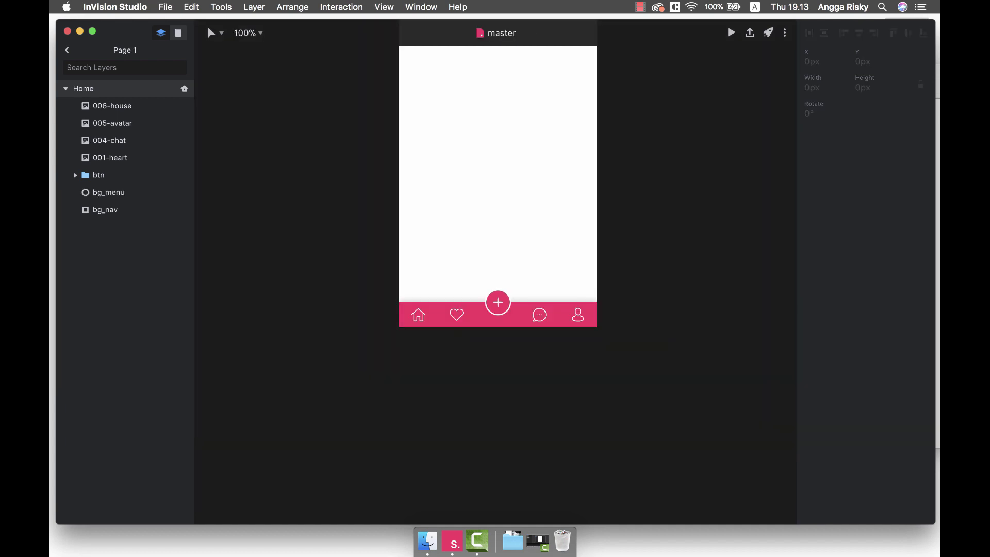
scroll(431, 289, "up", 3)
left_click(124, 89)
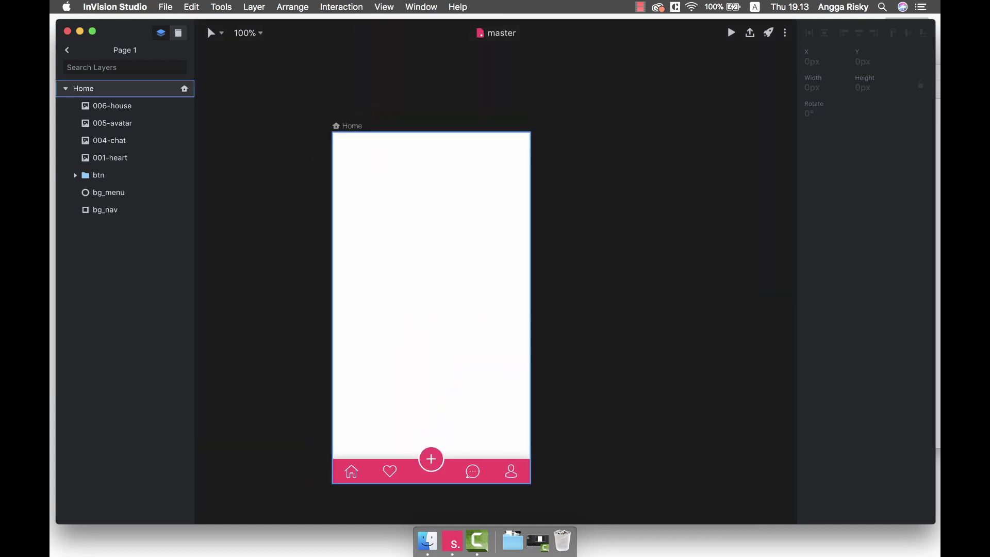
left_click(123, 88)
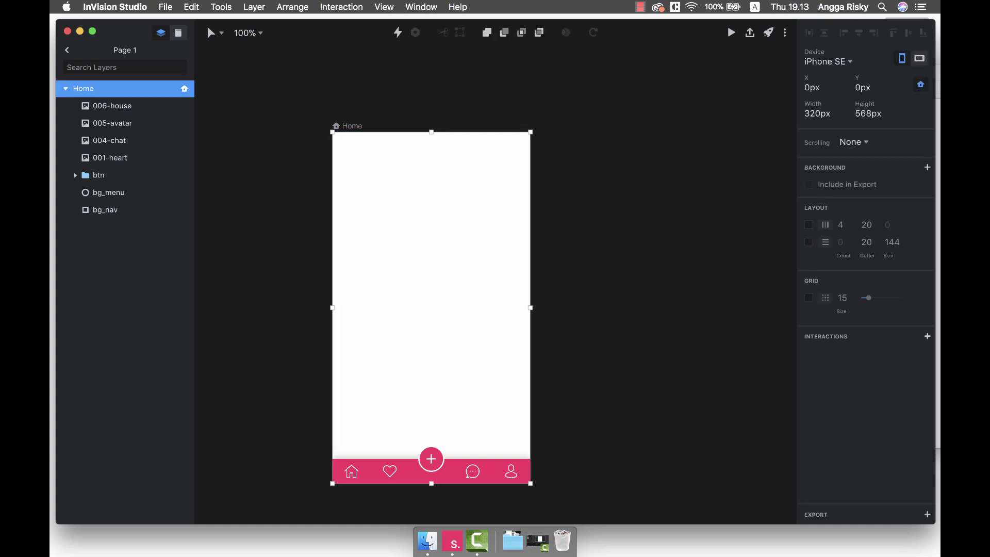
key("super+d")
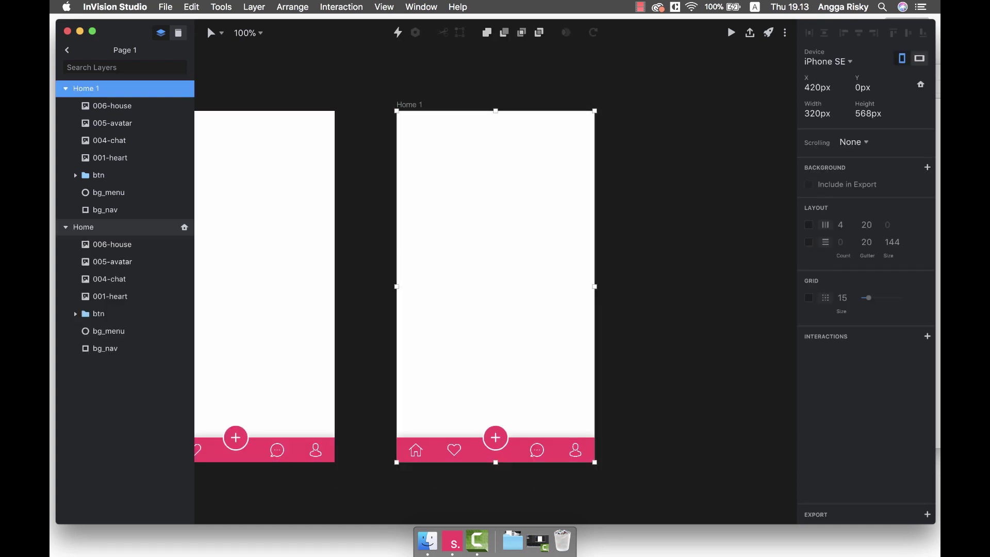
- Rename the duplicated artboard Home Menu Activated
key("super+r")
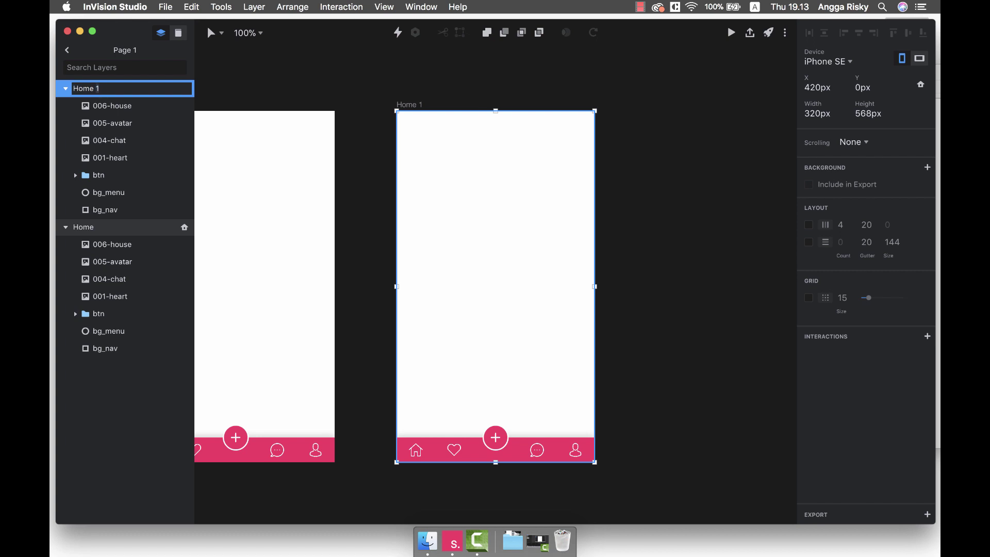
key("BackSpace")
key("BackSpace")
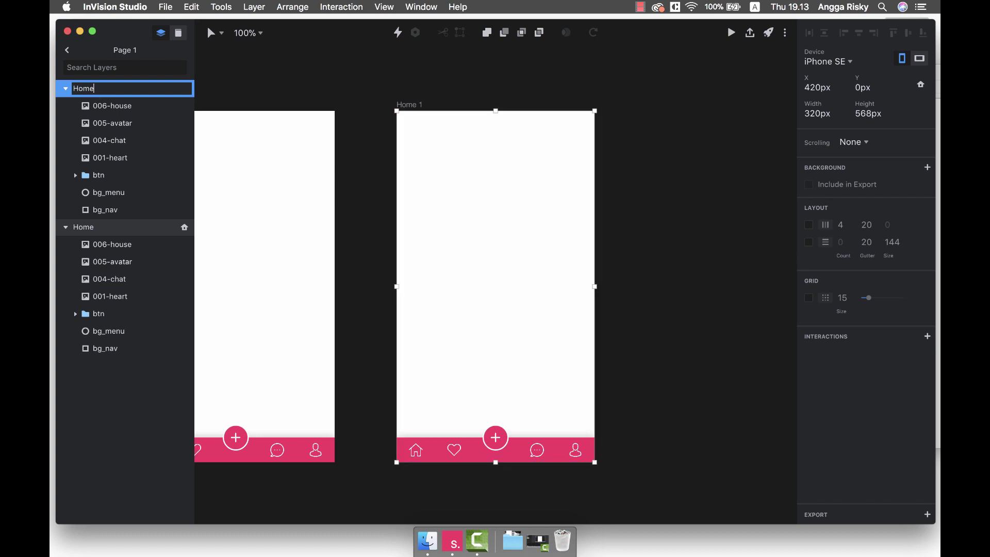
type("Menu Actived")
key("Left")
key("Left")
type("at")
key("Return")
key("Escape")
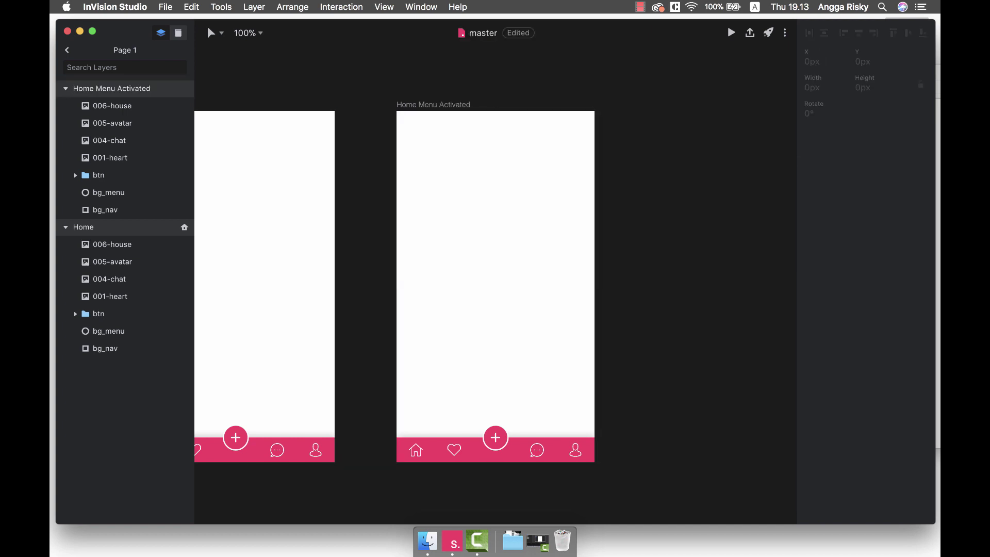
scroll(402, 274, "down", 2)
scroll(495, 258, "down", 2)
scroll(554, 281, "up", 3)
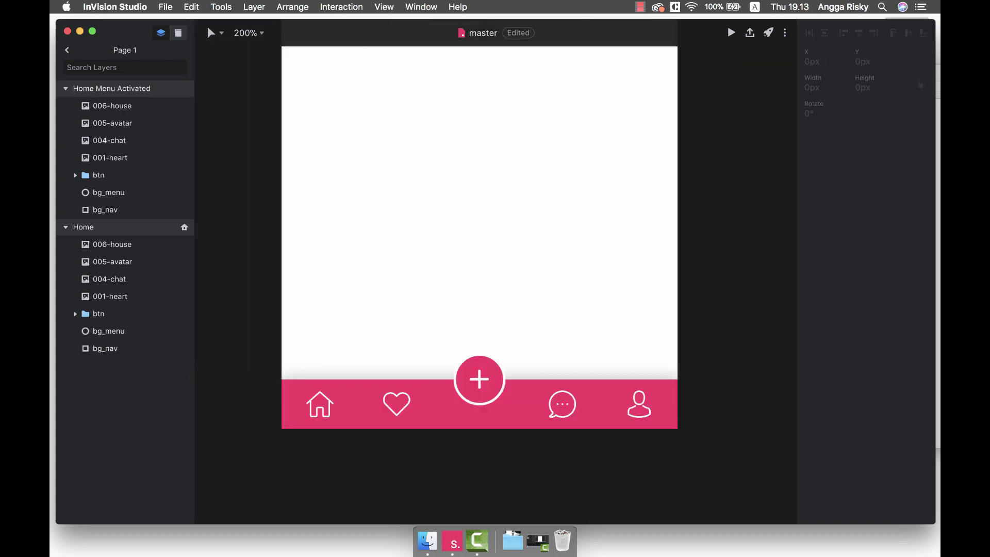
scroll(516, 253, "left", 3)
key("super+0")
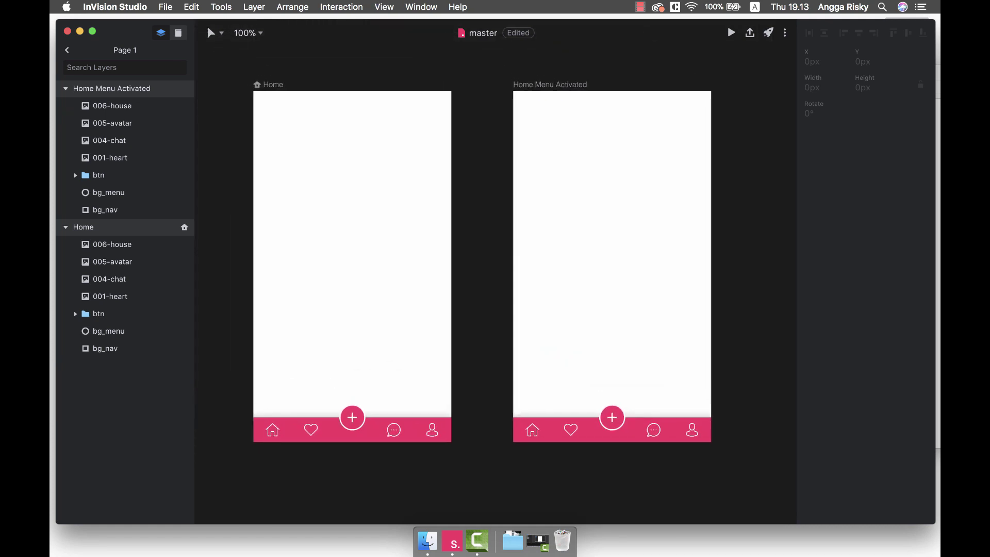
scroll(482, 257, "right", 3)
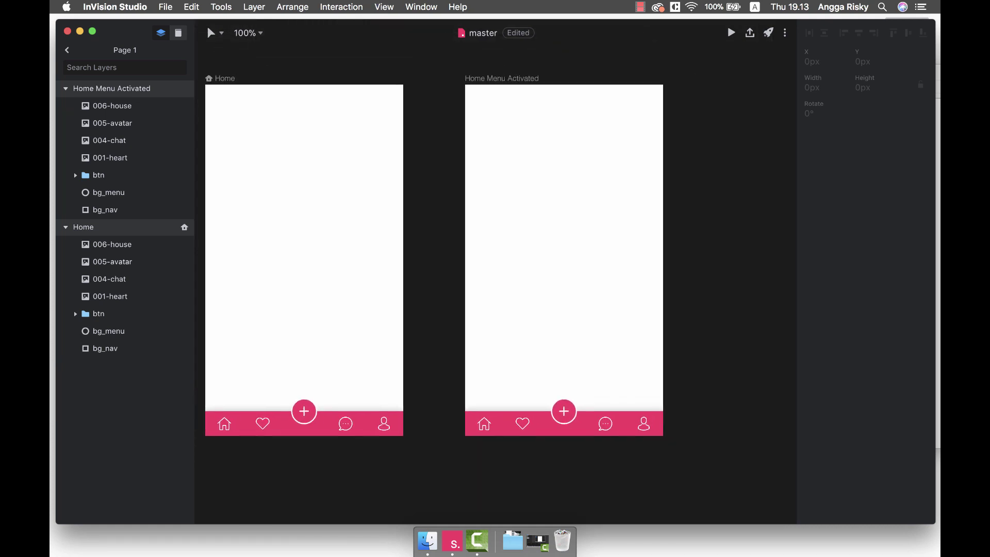
scroll(433, 258, "down", 2)
scroll(433, 258, "right", 2)
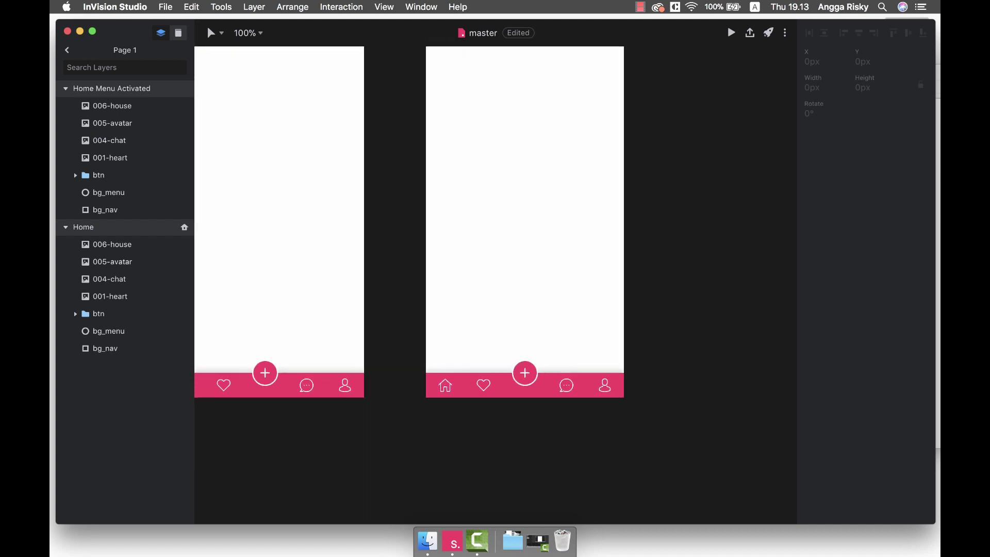
key("super+equal")
scroll(495, 232, "right", 2)
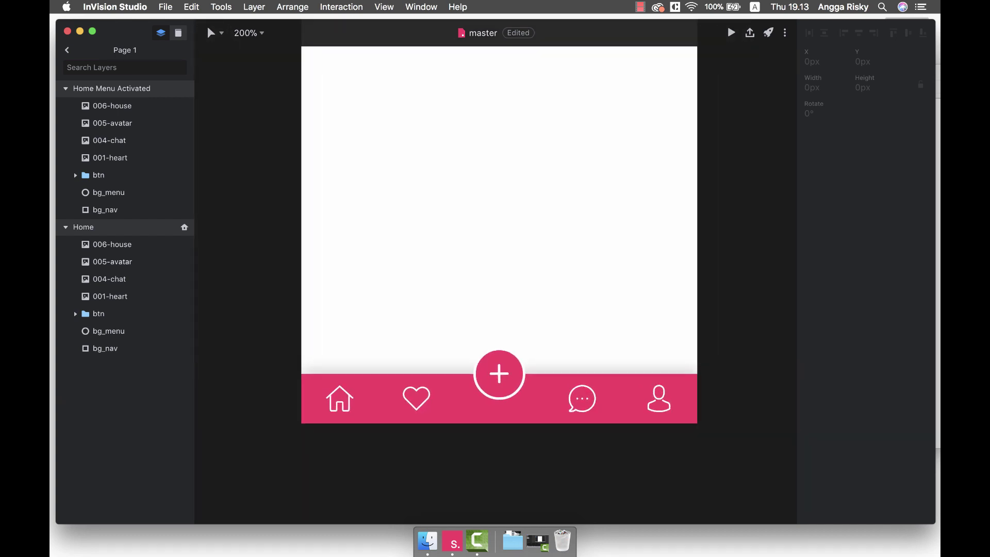
scroll(495, 232, "right", 1)
- Move the bg_menu circle on the Home Menu Activated artboard straight up by 150 px, above the plus button
left_click(109, 192)
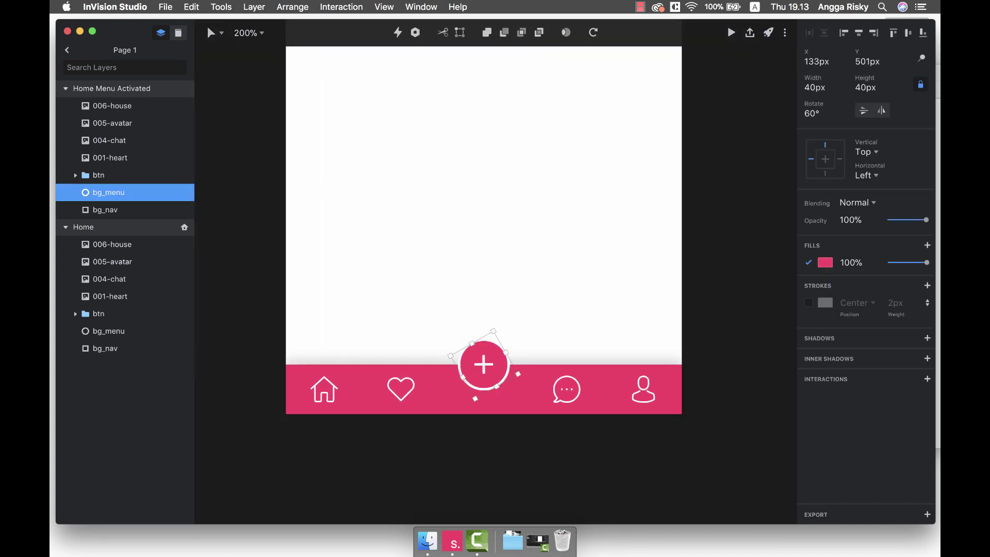
scroll(485, 257, "up", 3)
key("super+minus")
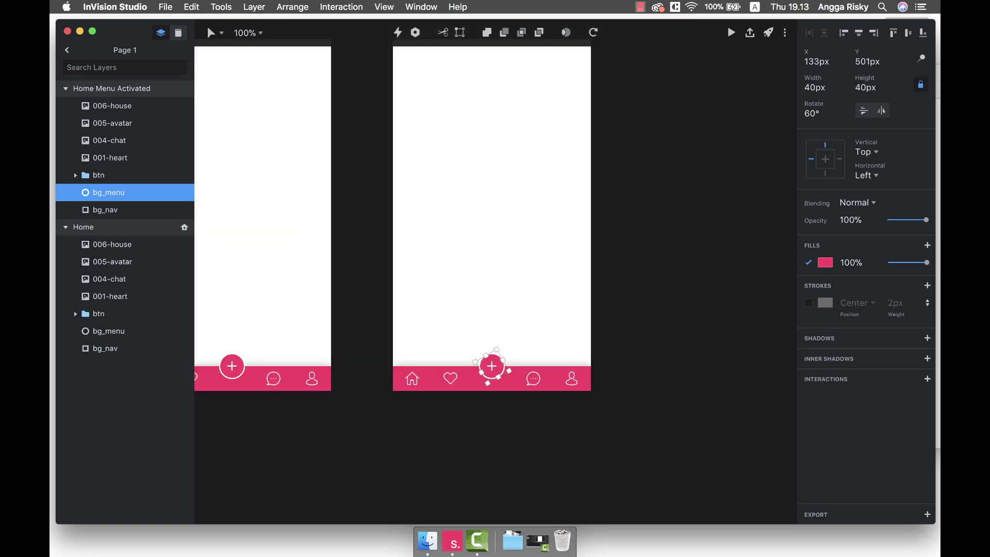
scroll(402, 232, "up", 3)
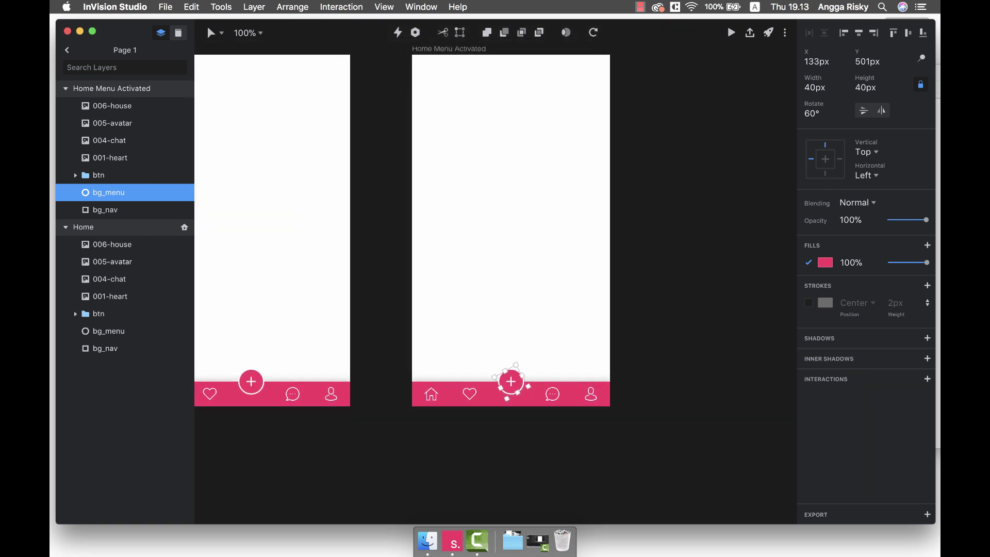
scroll(506, 258, "up", 1)
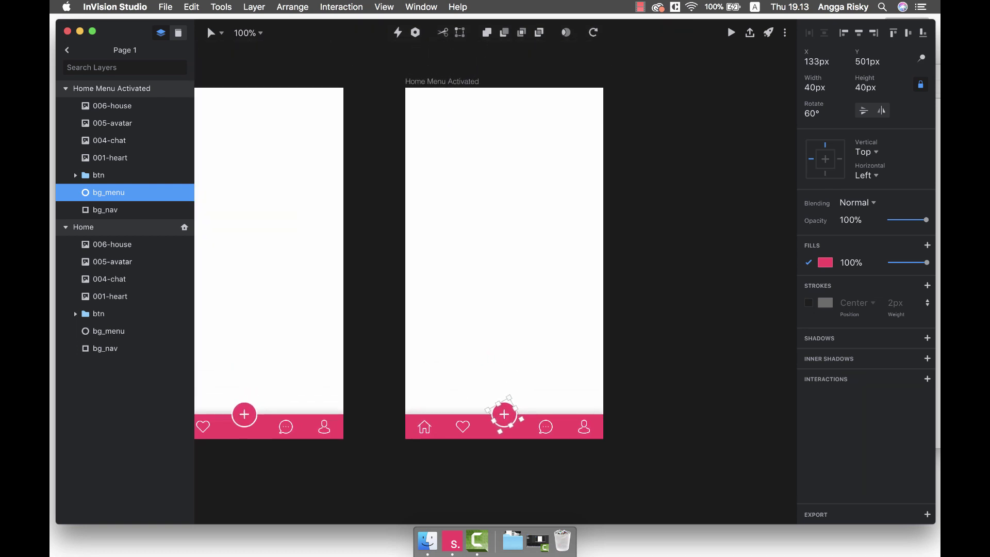
key("shift+Up")
key("shift+Up")
key("shift+Up")
key("shift+Up")
key("shift+Up")
key("shift+Up")
key("shift+Up")
key("shift+Up")
key("shift+Up")
key("shift+Up")
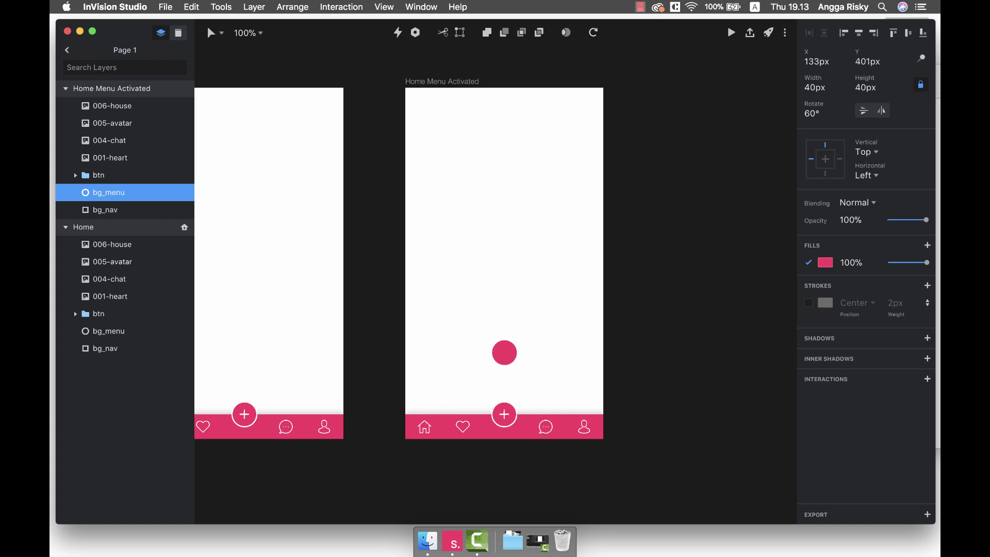
key("shift+Up")
key("shift+Up")
key("shift+Up")
key("shift+Up")
key("shift+Up")
- Reshape the bg_menu circle on Home Menu Activated by moving its four anchor points beyond the artboard's corners so it covers the screen
key("Return")
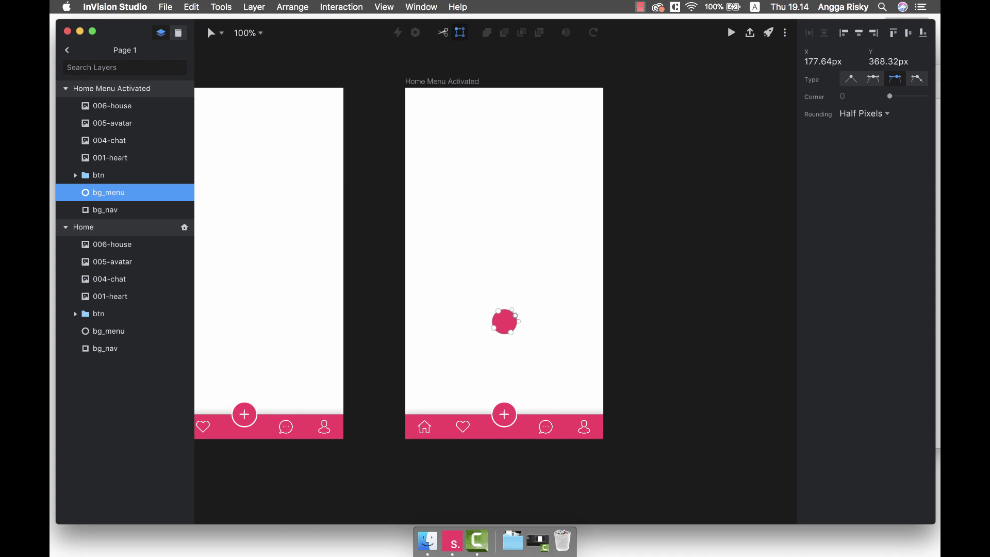
left_click_drag(516, 313, 605, 88)
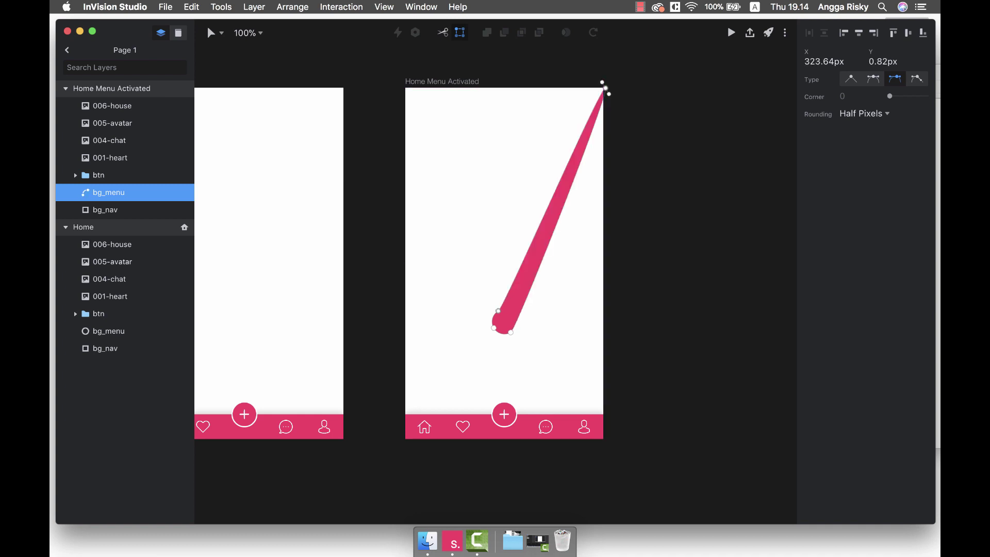
left_click_drag(499, 311, 406, 88)
left_click_drag(493, 327, 403, 457)
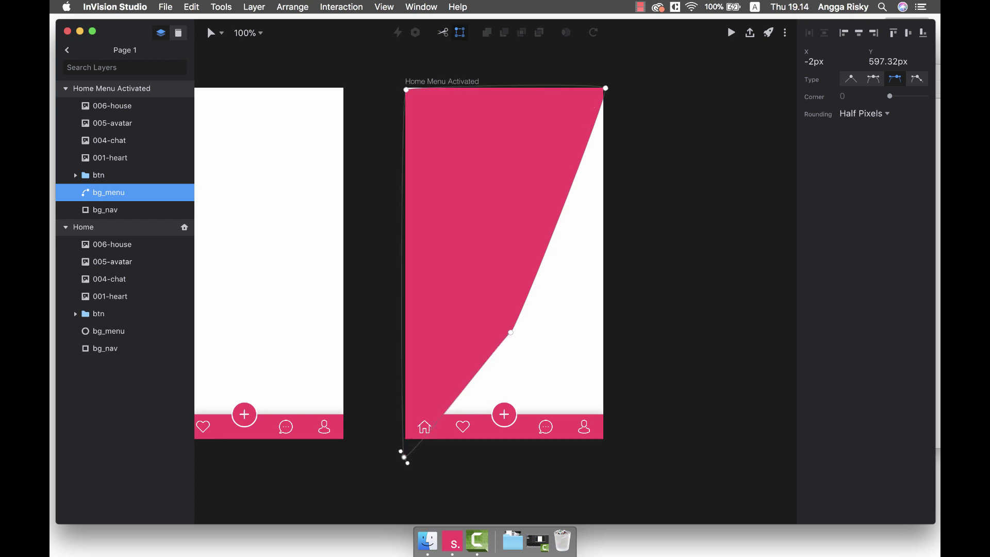
left_click_drag(510, 332, 616, 448)
left_click_drag(405, 89, 405, 86)
left_click_drag(606, 89, 602, 84)
key("Escape")
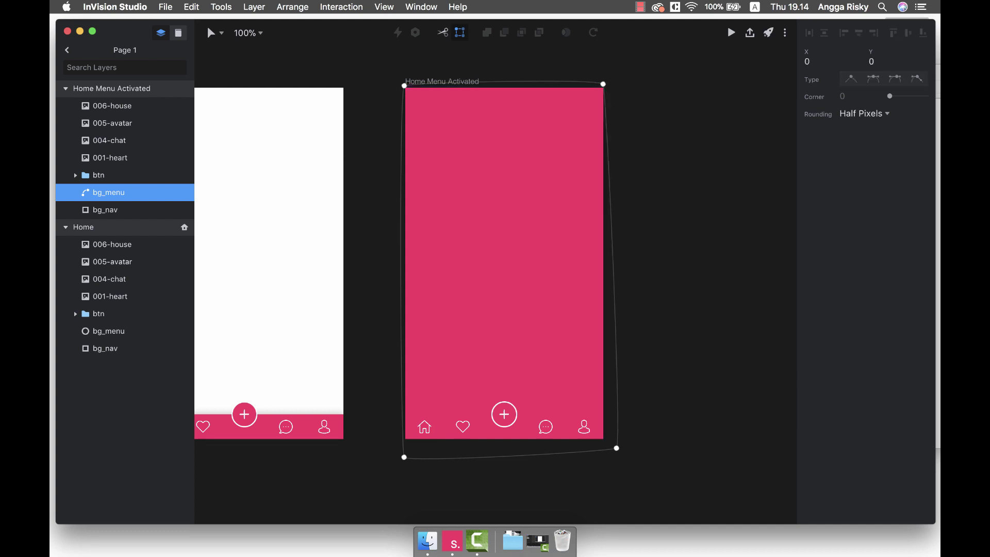
key("Escape")
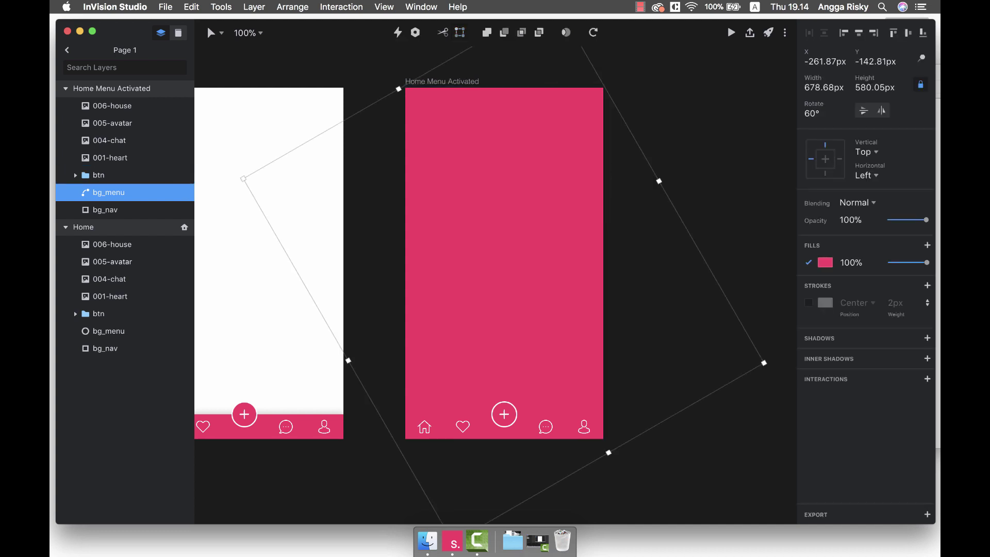
key("Escape")
- Reorder the layers so that bg_menu sits below bg_nav in both the Home and Home Menu Activated artboards
scroll(516, 242, "left", 10)
scroll(516, 242, "down", 3)
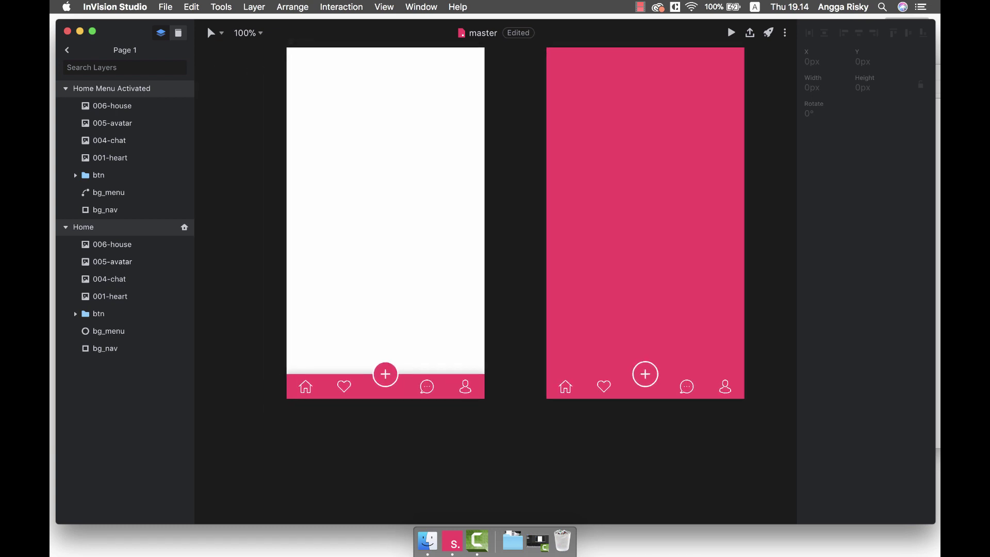
left_click(114, 331)
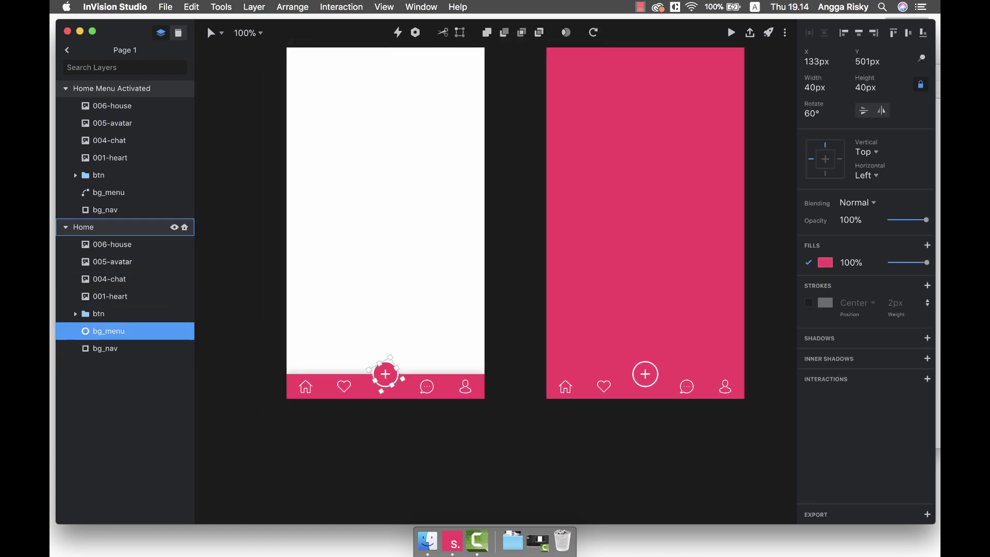
left_click_drag(113, 196, 114, 227)
key("super+z")
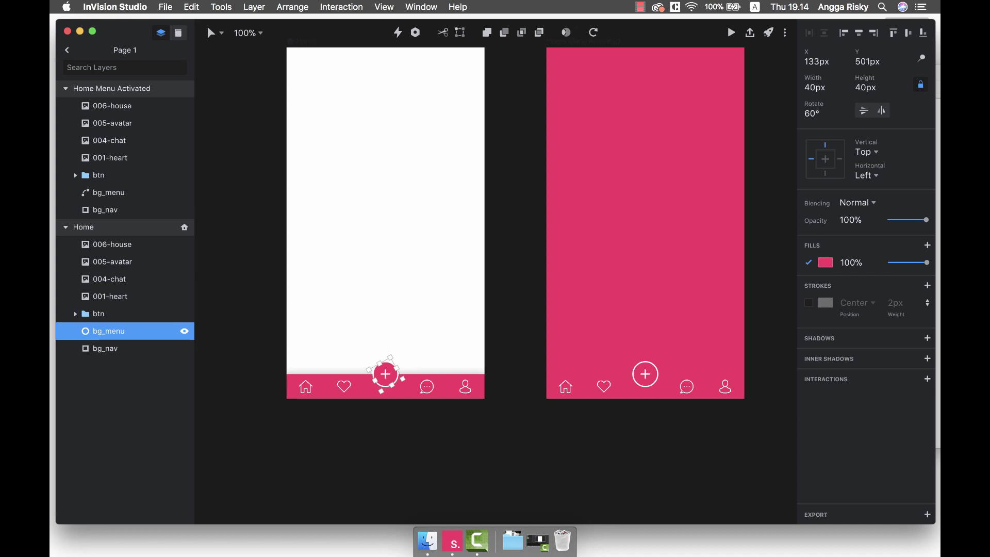
left_click_drag(108, 331, 108, 358)
left_click(108, 193)
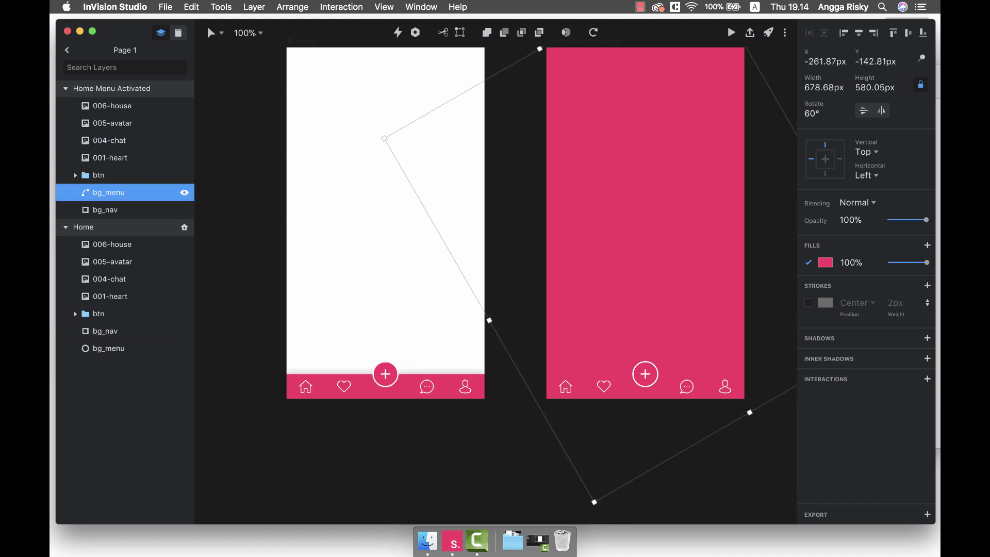
left_click_drag(108, 192, 108, 211)
- Change the fill color of bg_menu on Home Menu Activated to d0274f
scroll(495, 279, "right", 2)
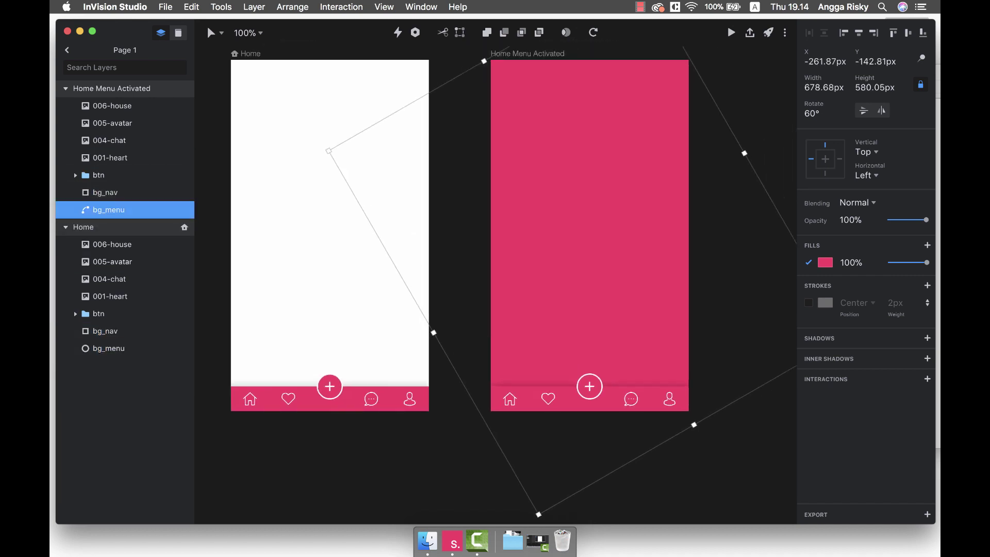
scroll(495, 279, "right", 3)
scroll(495, 279, "up", 2)
scroll(495, 279, "right", 1)
scroll(496, 278, "up", 1)
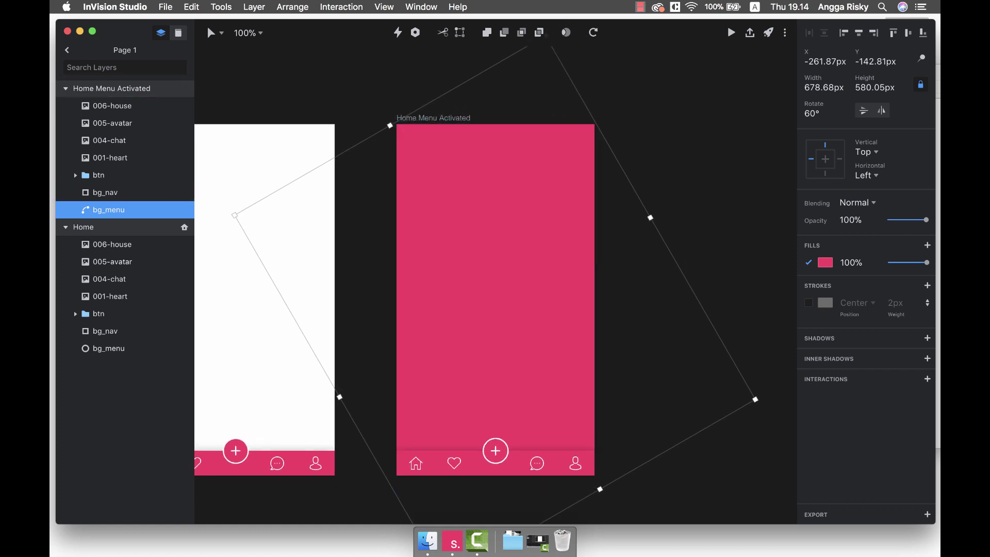
left_click(825, 262)
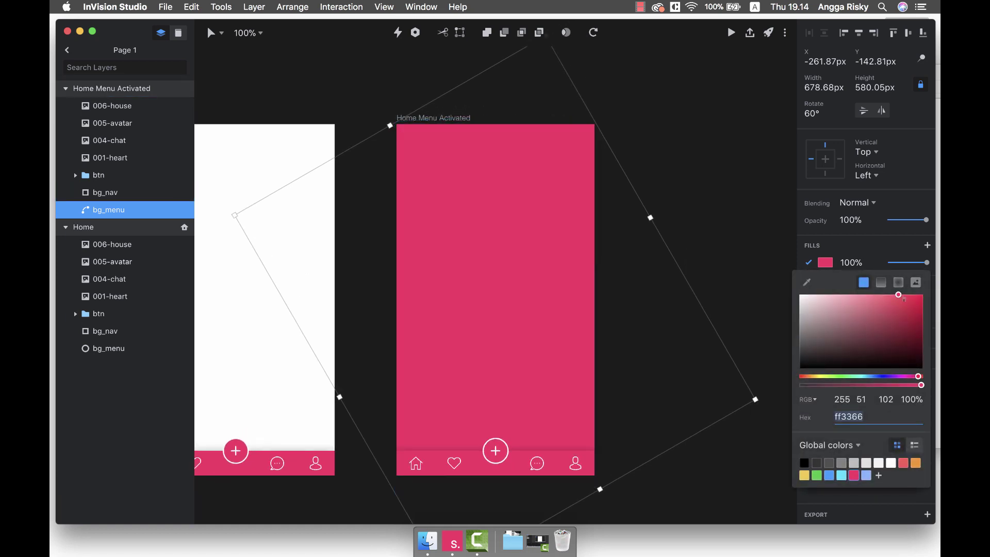
type("d0274f")
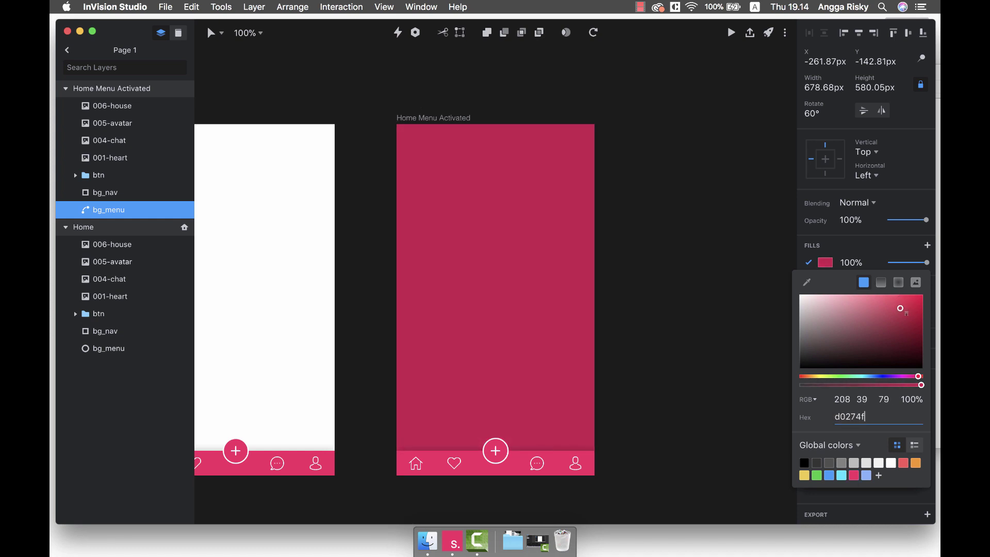
key("Escape")
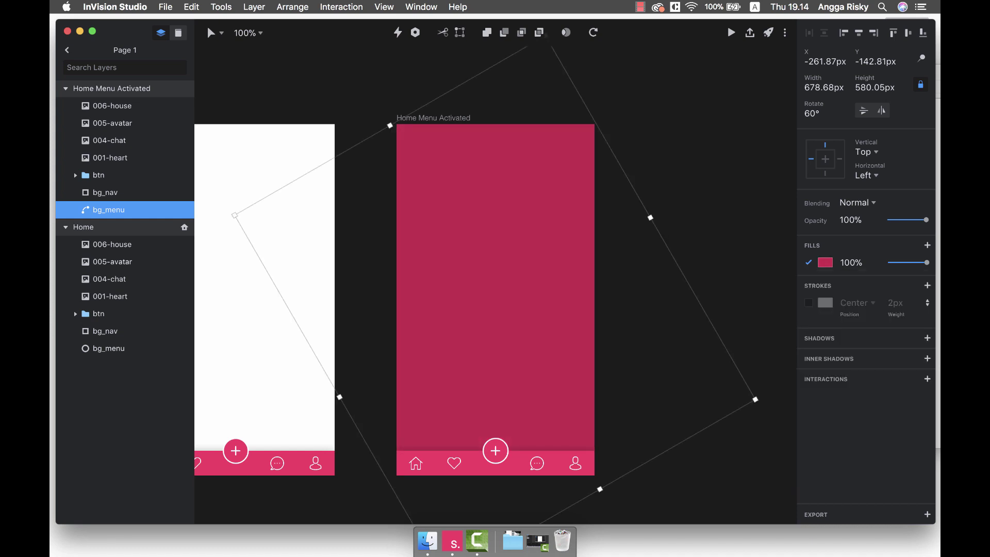
- Turn off the stroke of the bg_btn circle inside the btn group on Home Menu Activated
scroll(495, 284, "down", 5)
key("Escape")
scroll(495, 283, "down", 4)
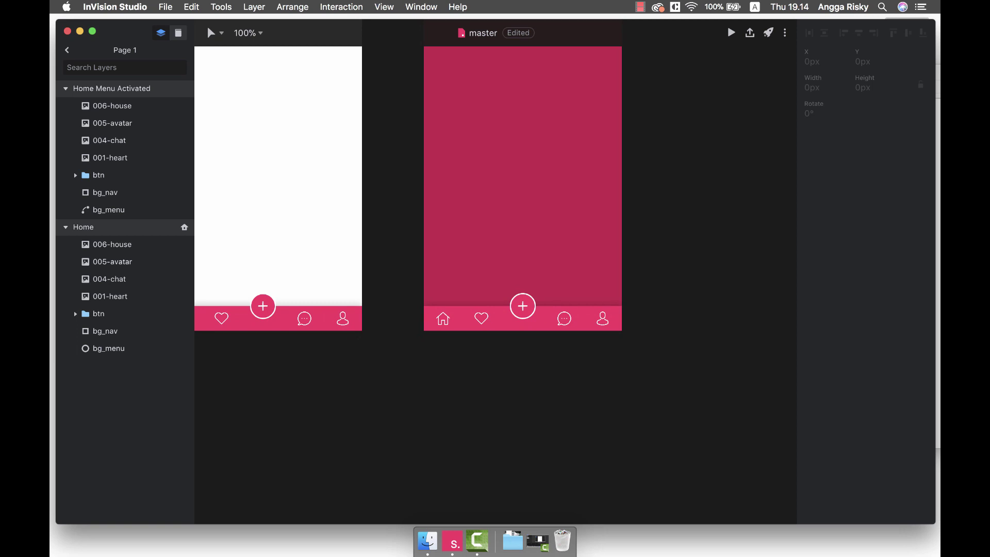
scroll(527, 266, "up", 5)
left_click(523, 306)
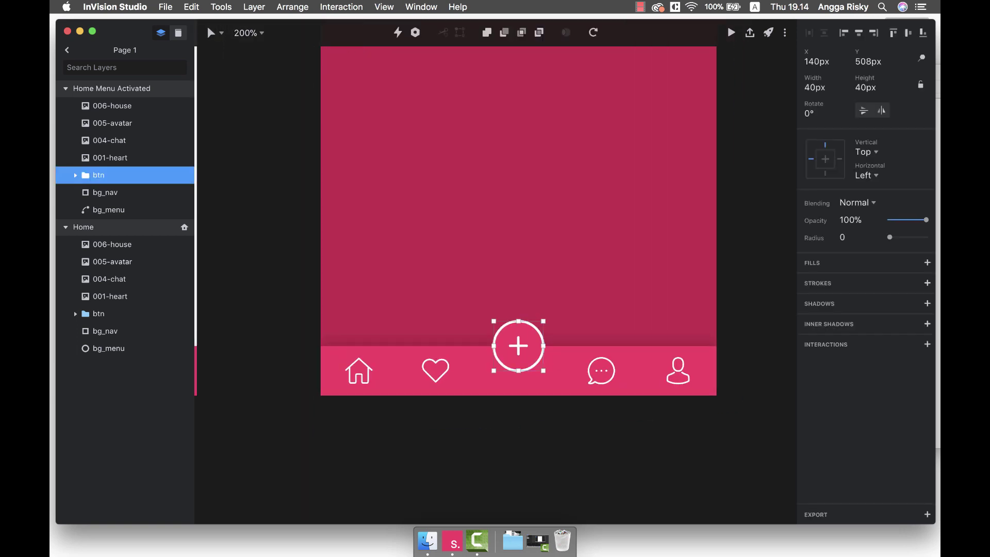
double_click(518, 330)
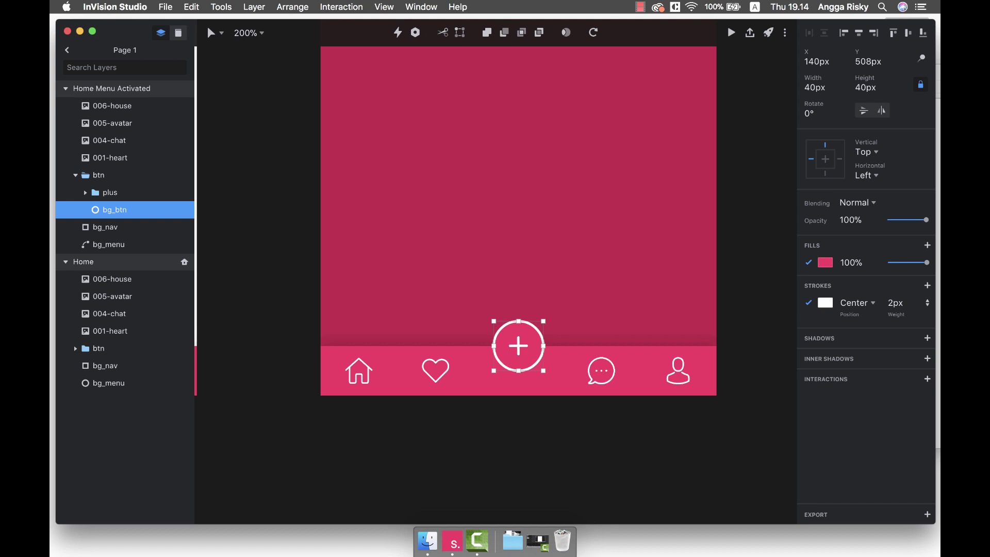
left_click(809, 303)
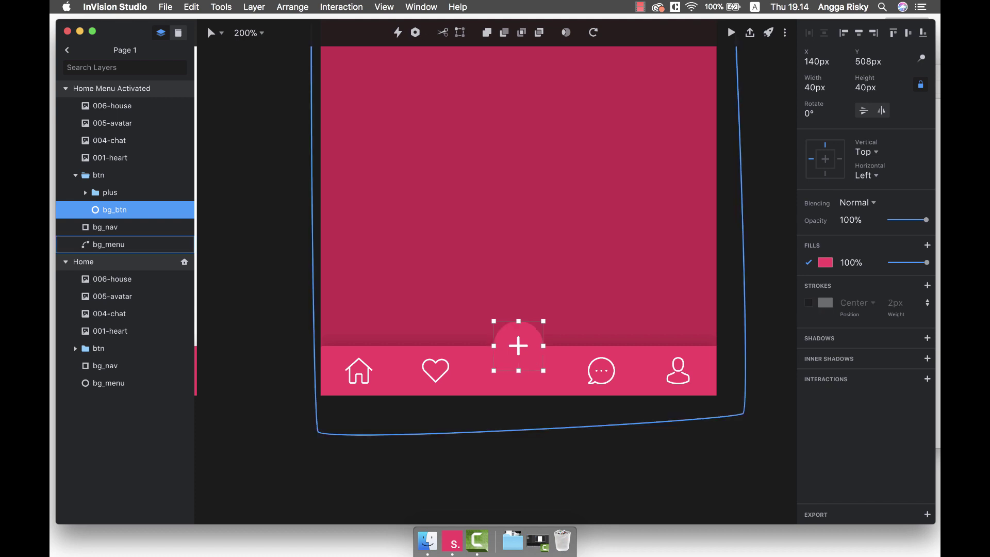
- Rotate the plus group inside the Home Menu Activated button so it forms an X, and save the document
left_click(519, 346)
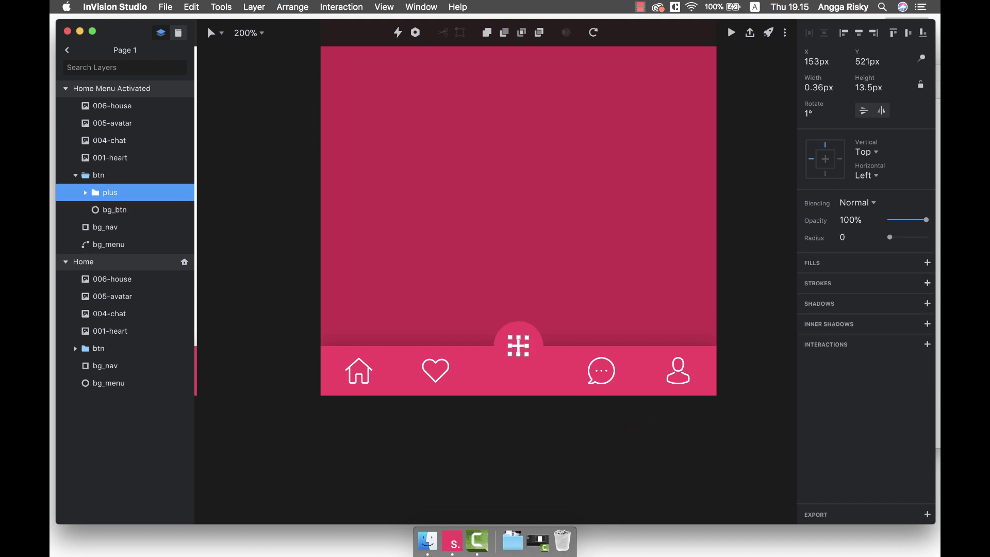
key("Return")
scroll(506, 219, "down", 1)
key("super+plus")
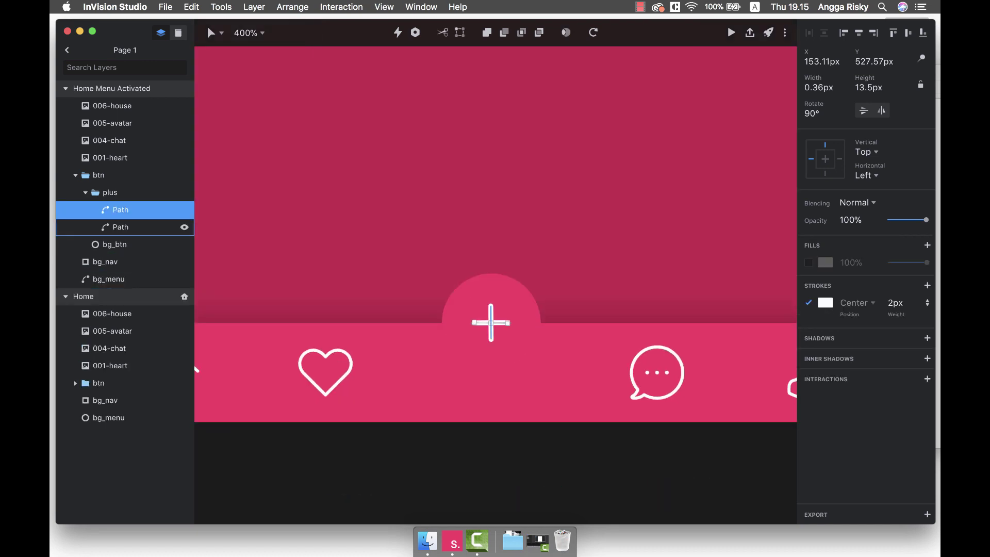
left_click(85, 192)
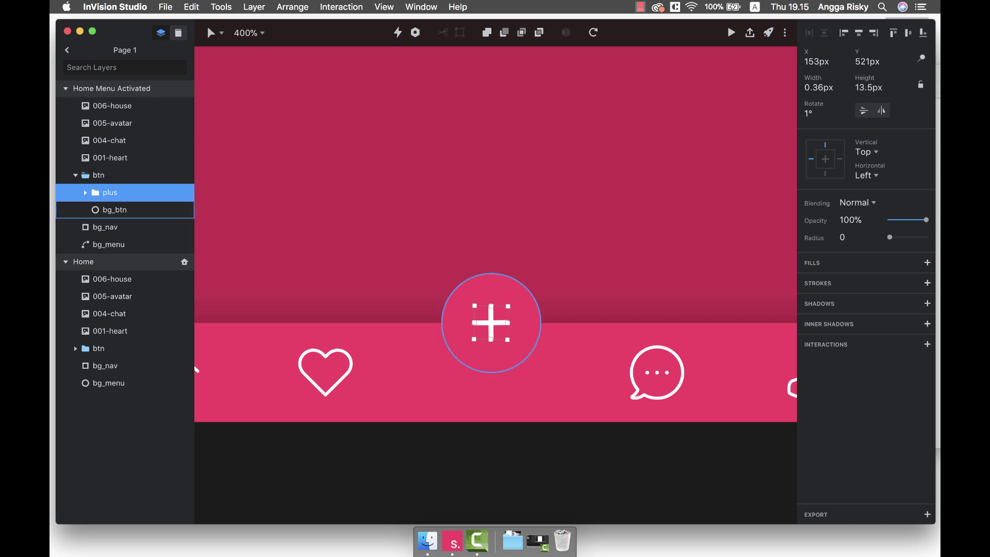
left_click_drag(512, 303, 519, 324)
key("Escape")
key("super+minus")
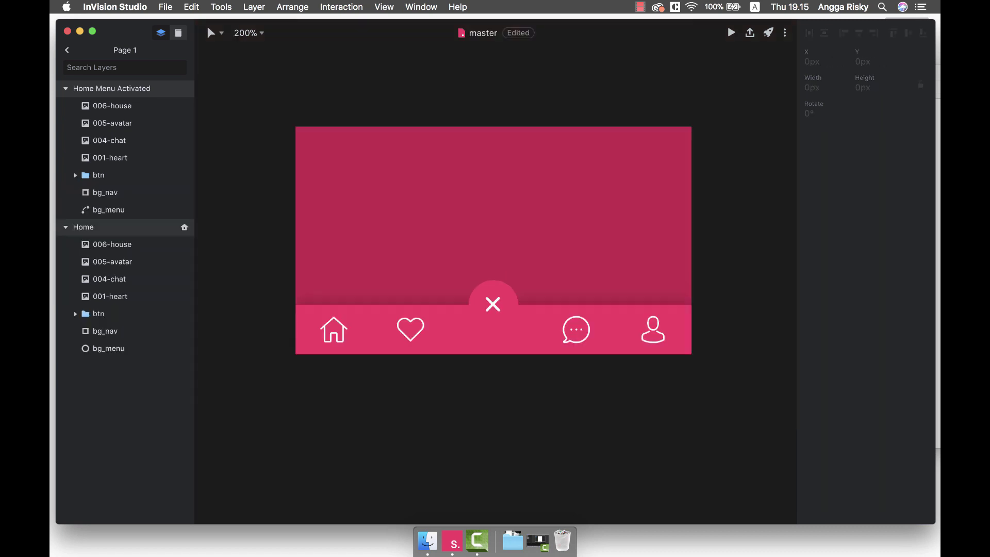
scroll(495, 232, "left", 6)
scroll(495, 232, "left", 2)
key("super+minus")
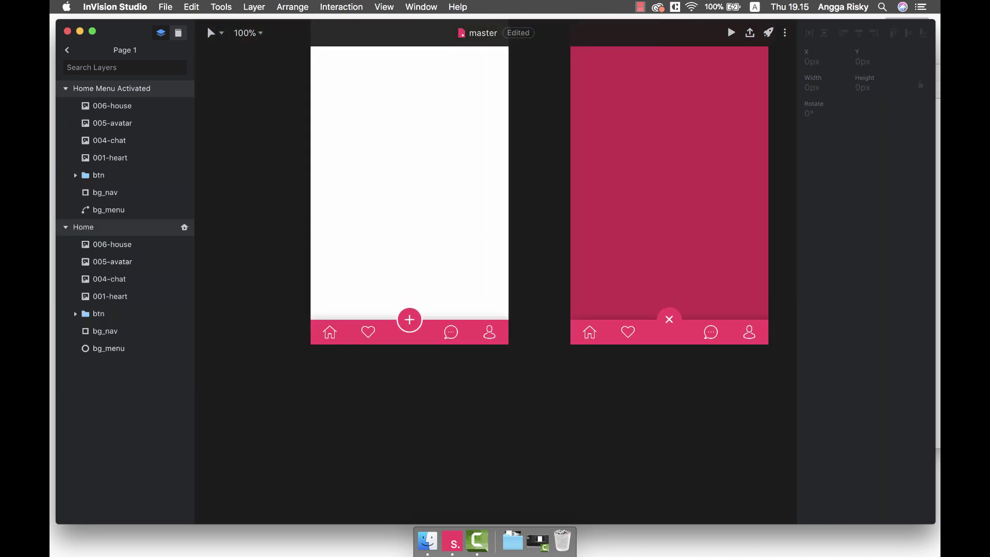
scroll(495, 232, "right", 2)
key("super+s")
- Link the btn group on Home to the Home Menu Activated artboard with a Tap trigger and a Motion transition
scroll(495, 233, "right", 3)
scroll(495, 232, "up", 3)
scroll(495, 232, "down", 2)
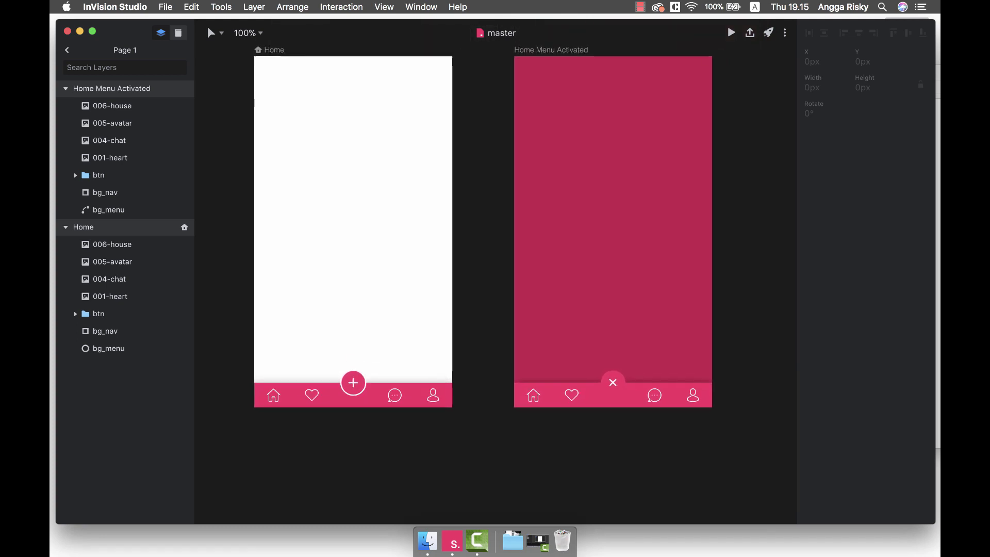
left_click(358, 354)
left_click(358, 354)
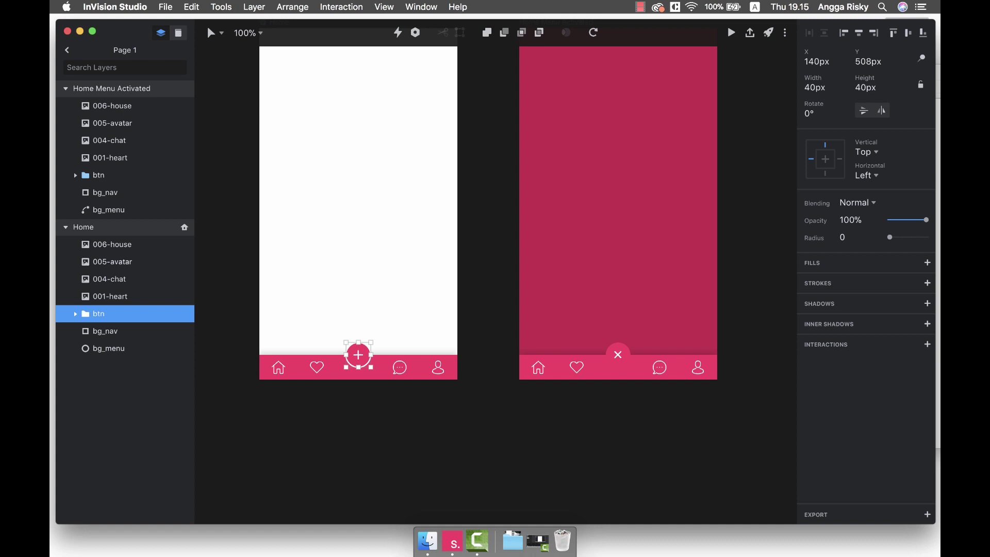
left_click_drag(398, 32, 594, 153)
left_click(670, 215)
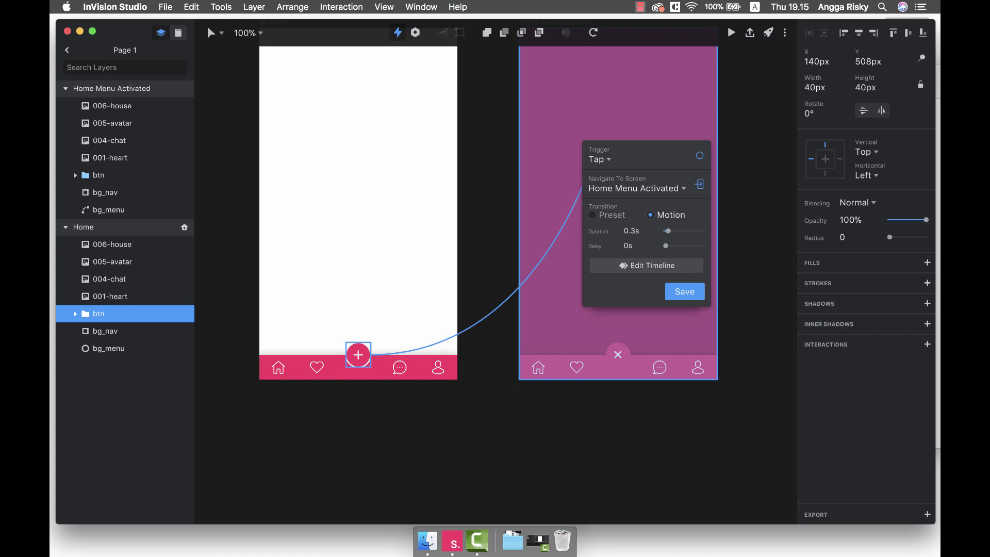
- Open the transition's timeline, extend all layer animations to 0.8 s and play the transition
left_click(648, 265)
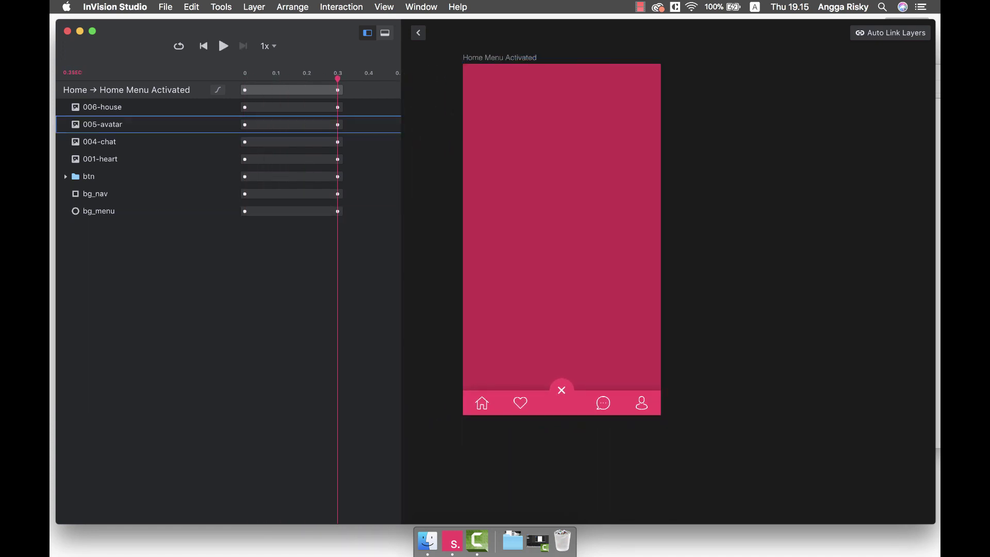
scroll(288, 107, "right", 5)
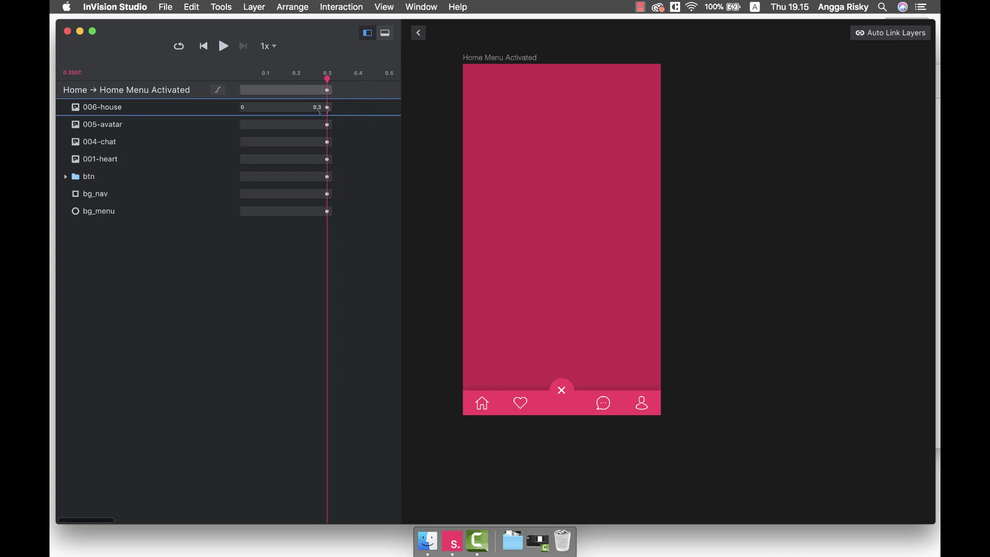
scroll(320, 258, "left", 2)
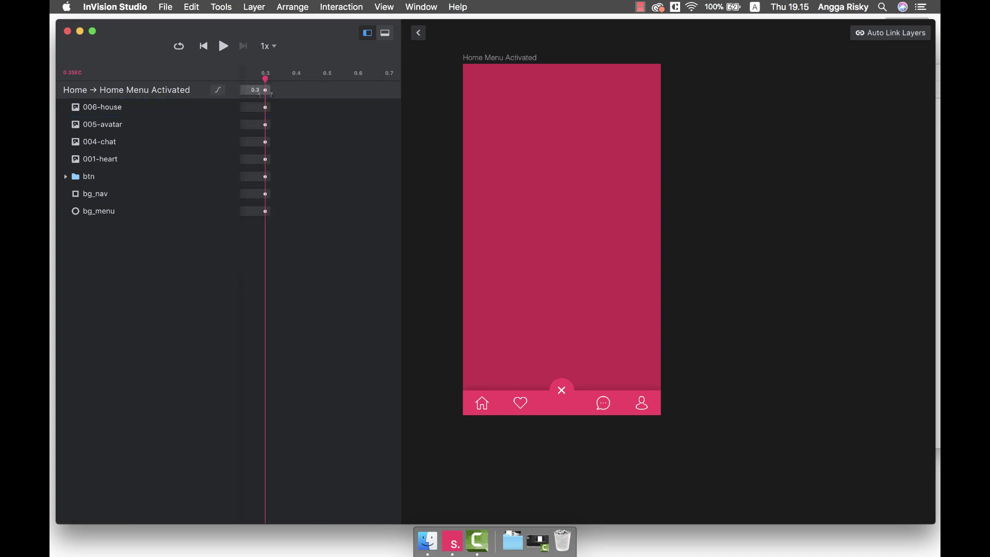
left_click_drag(265, 90, 367, 91)
scroll(309, 124, "right", 3)
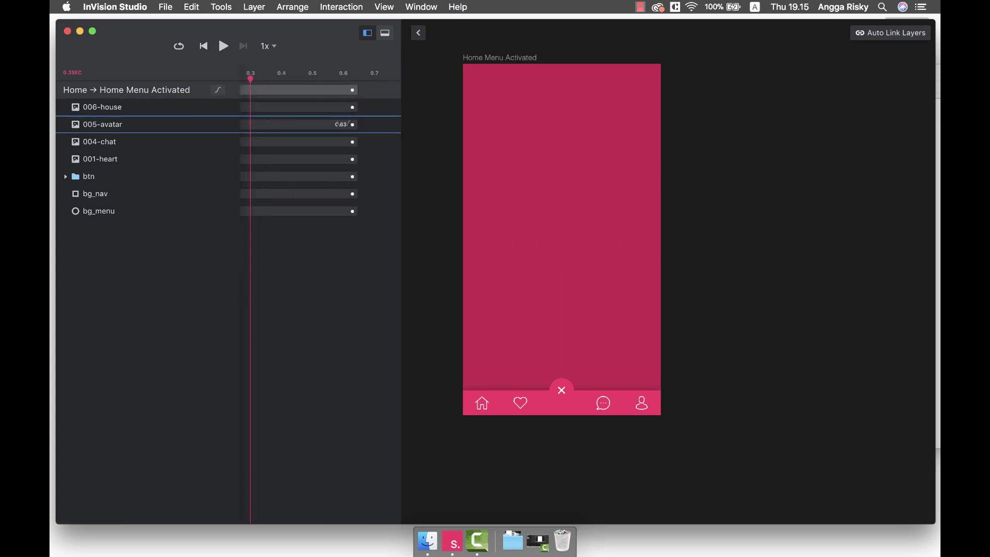
left_click_drag(295, 90, 333, 91)
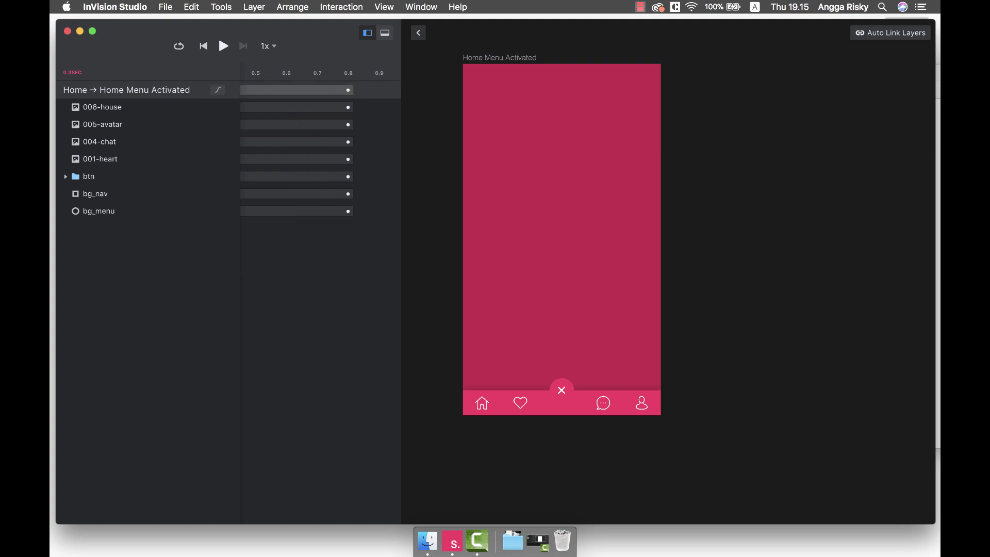
key("space")
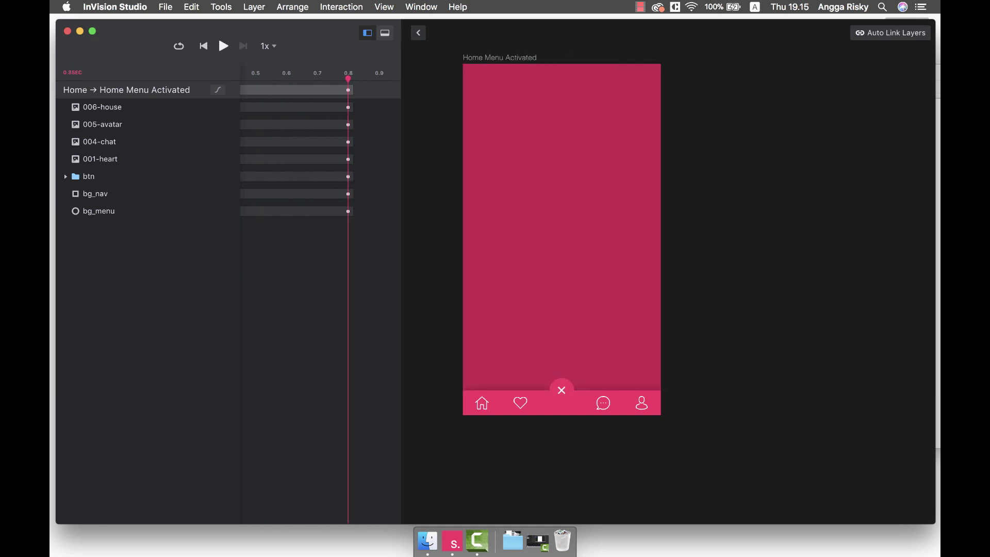
- Shorten the btn layer's animation to end at 0.3 s and play the transition
scroll(287, 131, "left", 5)
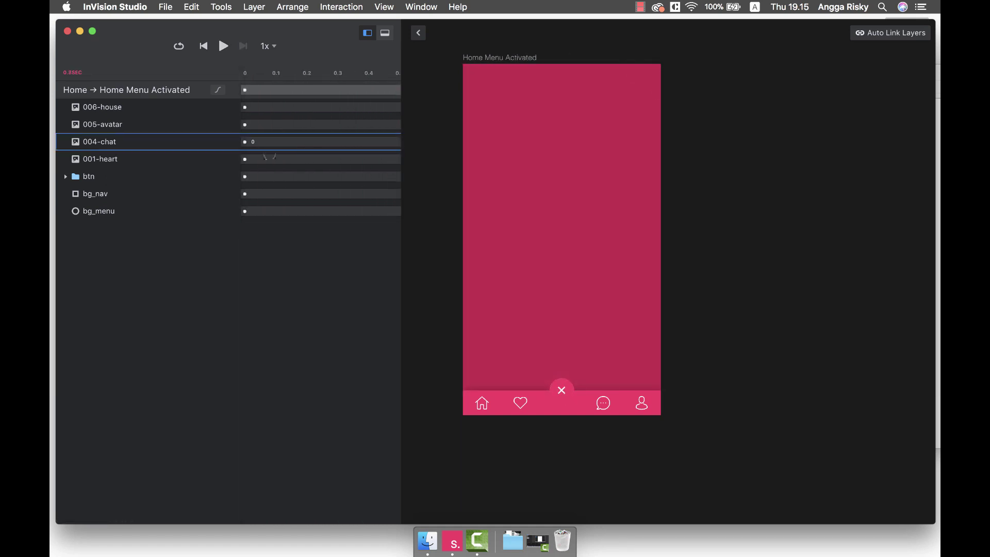
left_click(258, 177)
scroll(245, 195, "right", 5)
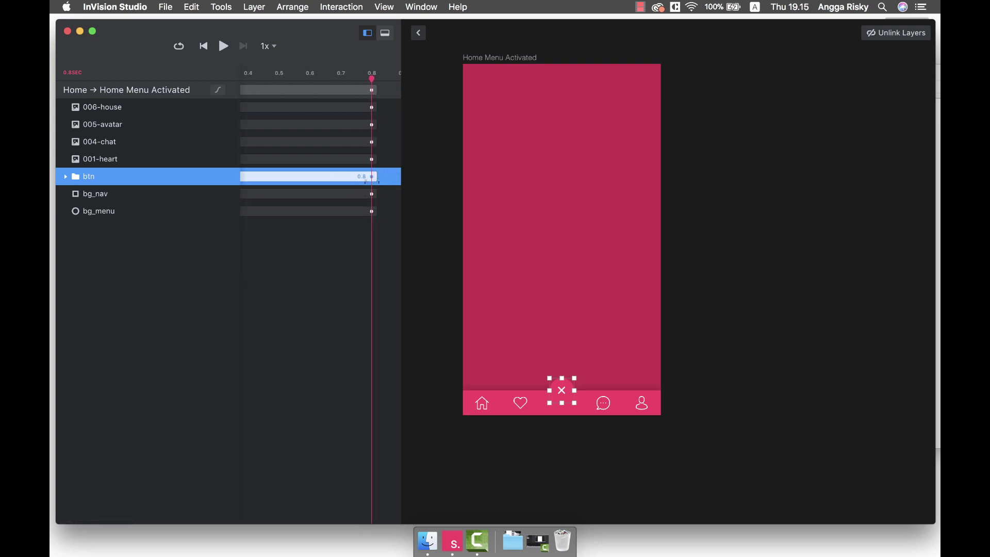
left_click_drag(372, 176, 308, 177)
scroll(320, 175, "left", 3)
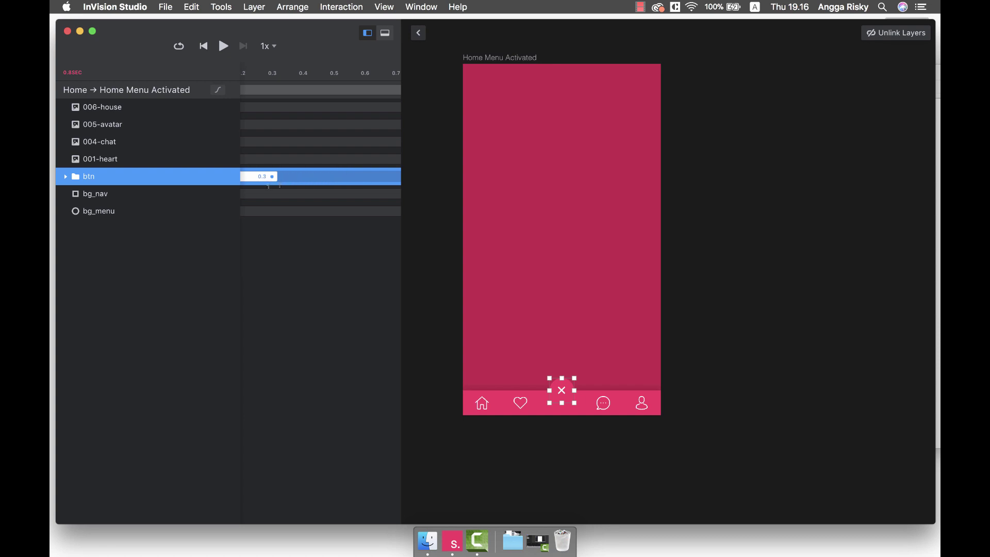
key("space")
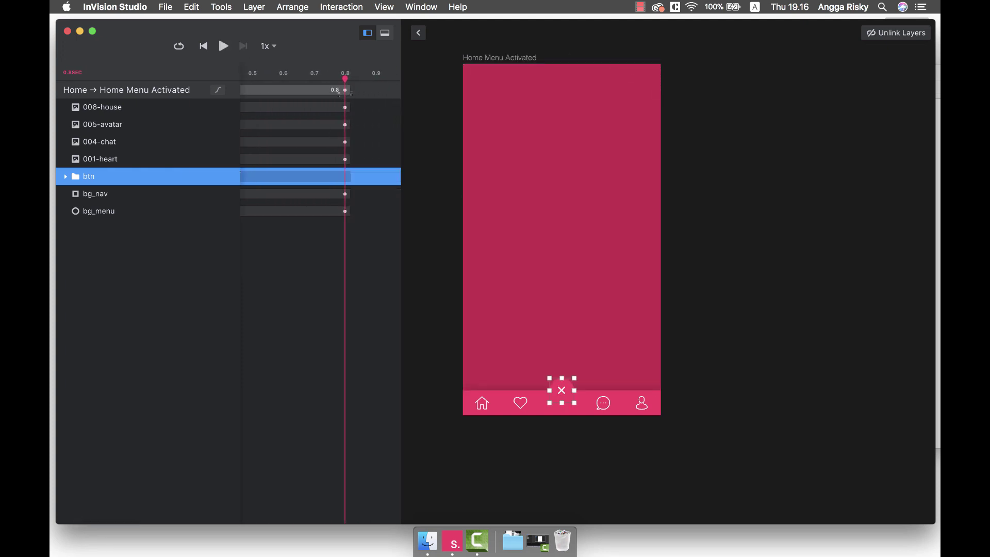
- Shorten the overall Home to Home Menu Activated transition to about 0.51 s, leave the timeline and save the document
left_click_drag(351, 91, 270, 90)
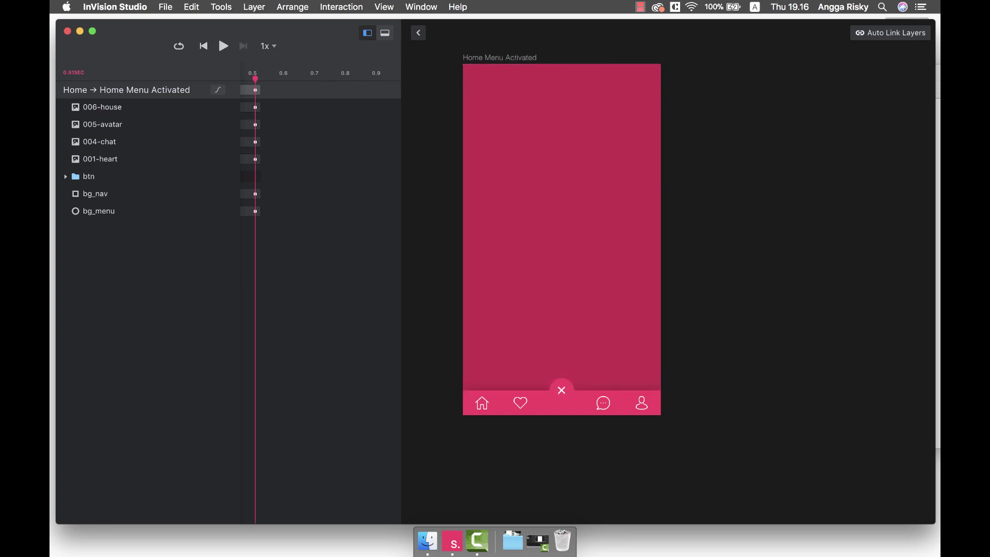
key("Escape")
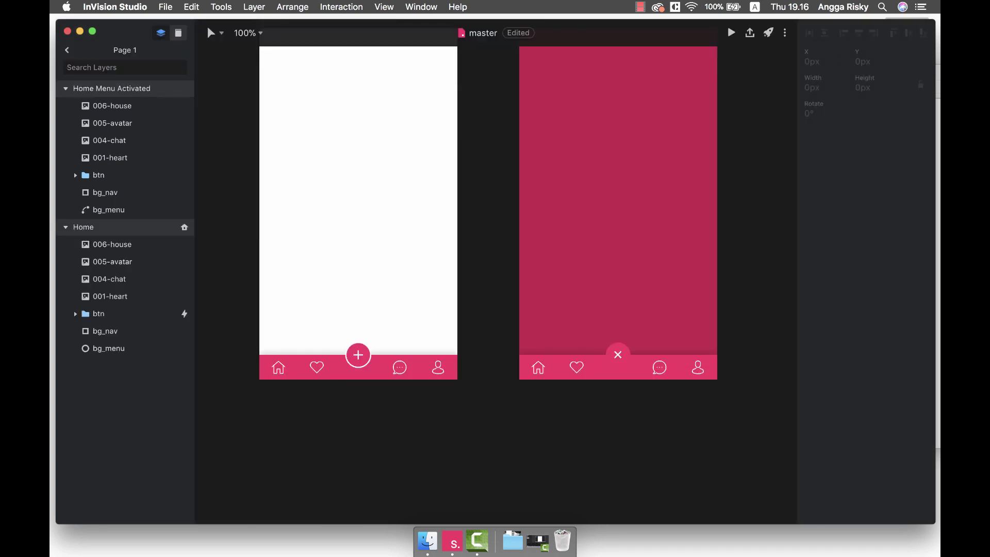
key("super+s")
- Open the prototype preview and show its zoom options
key("super+p")
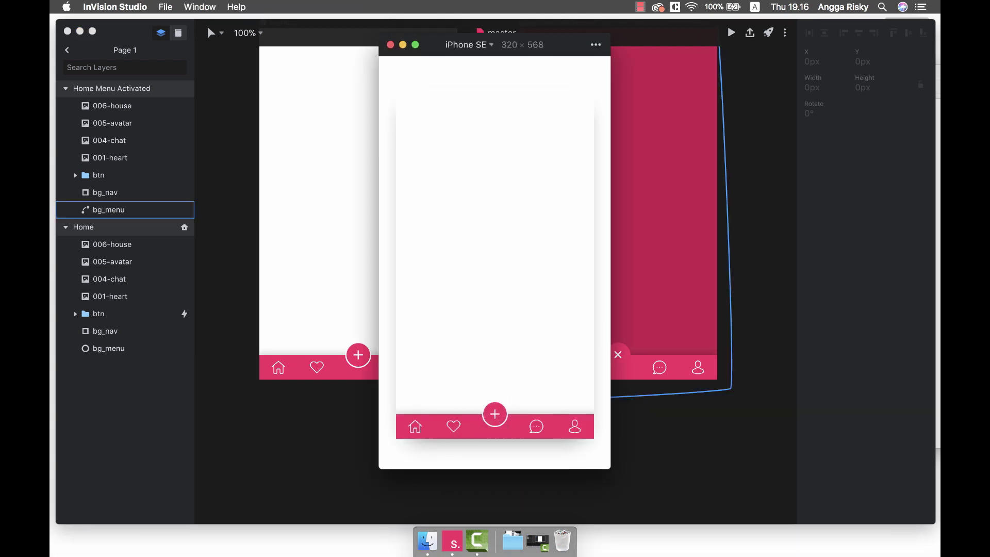
left_click(595, 44)
mouse_move(624, 81)
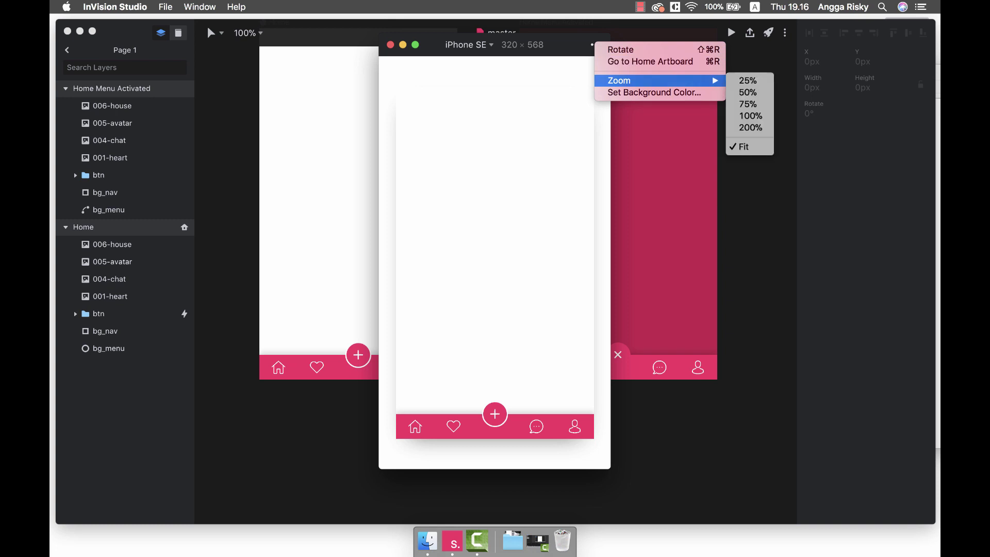